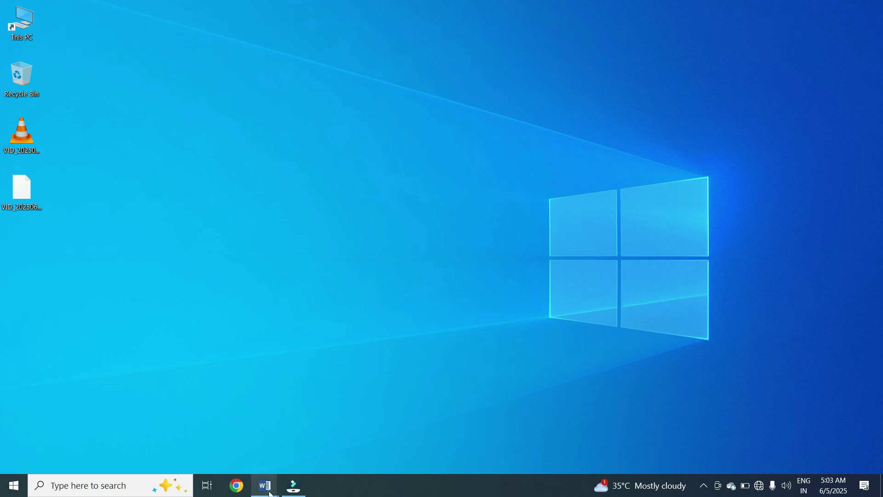
Step: Switch to the blank Word document and generate sample paragraphs with =rand()
mouse_move(265, 486)
click(313, 433)
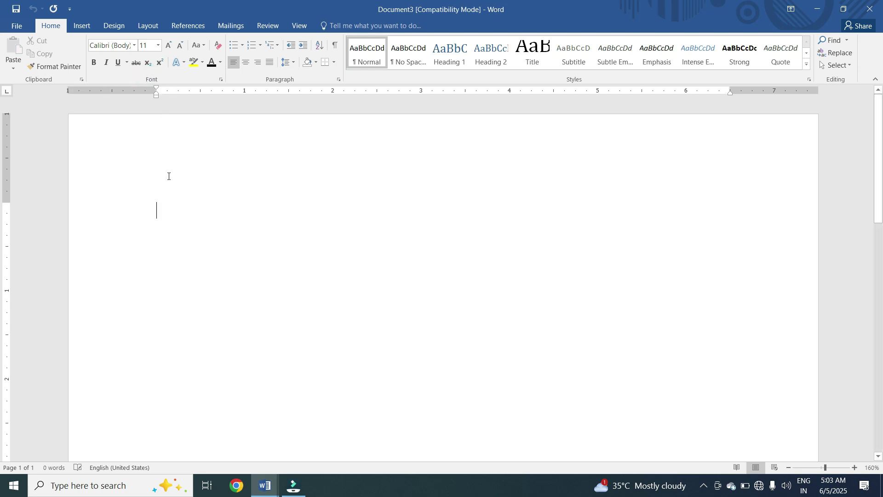
click(172, 200)
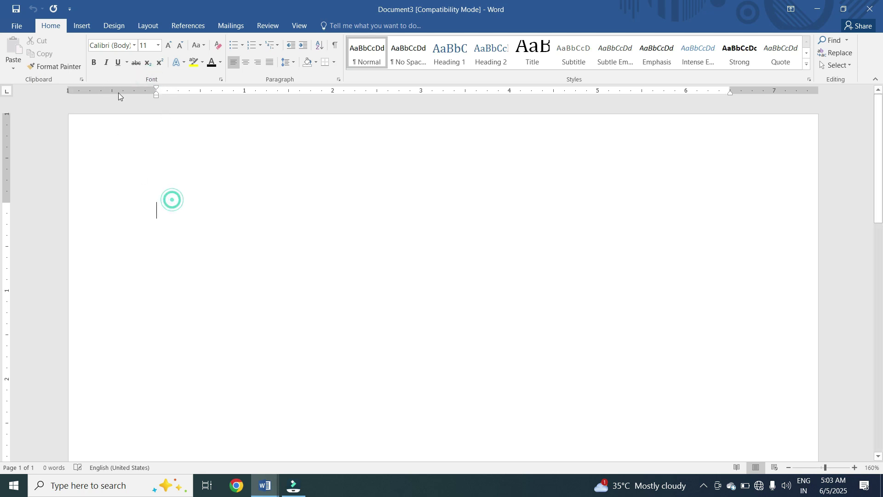
click(188, 217)
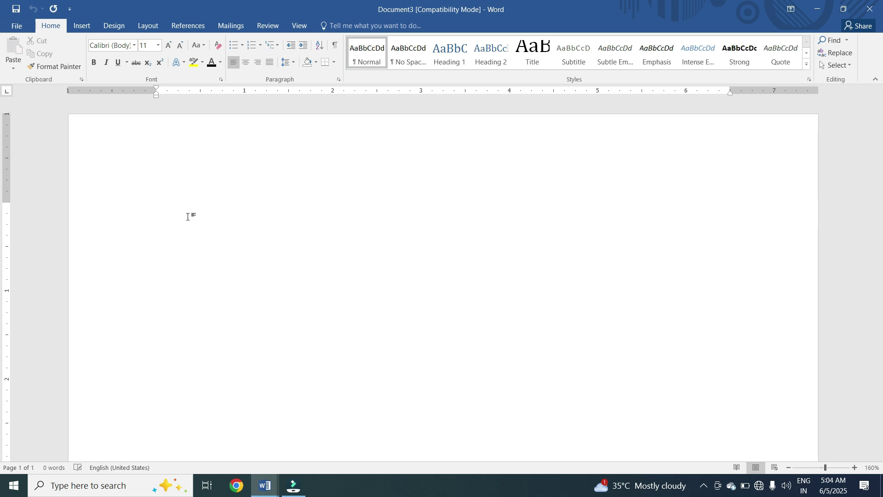
text(=rand())
key(Return)
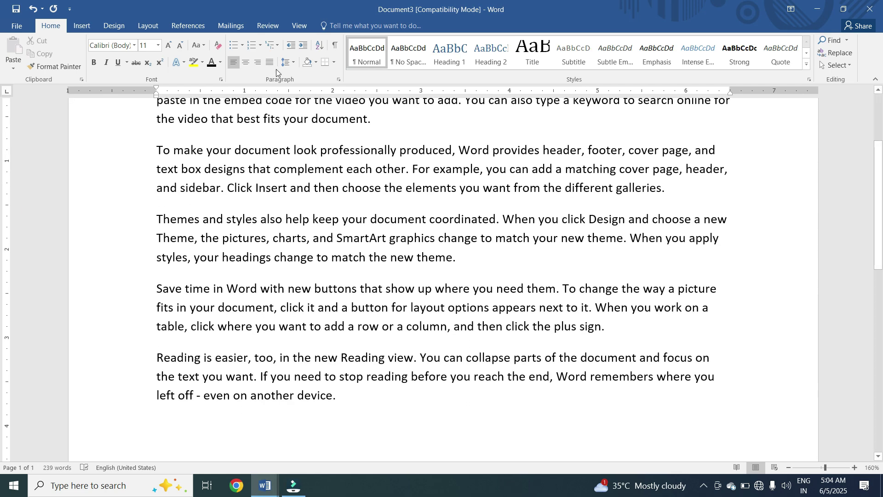
Step: Select the first paragraph of the sample text, and extend the selection to the whole document
ctrl+scroll(307, 230, down, 2)
scroll(230, 217, up, 3)
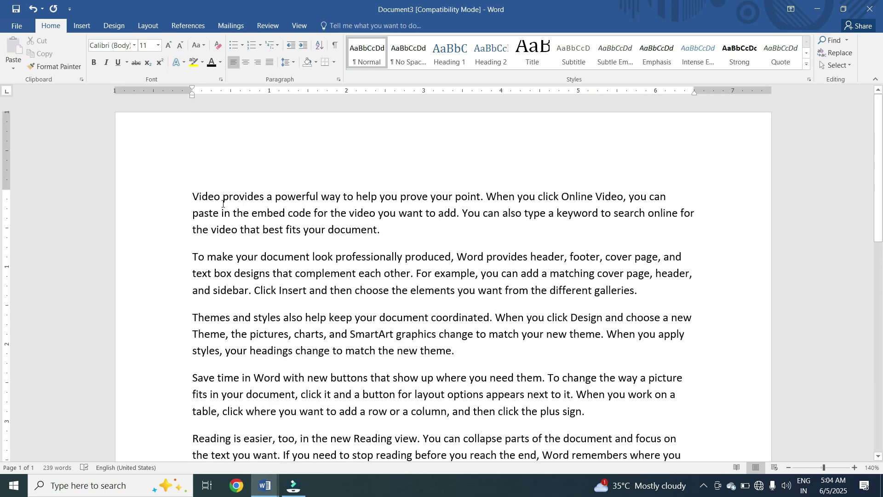
double_click(161, 201)
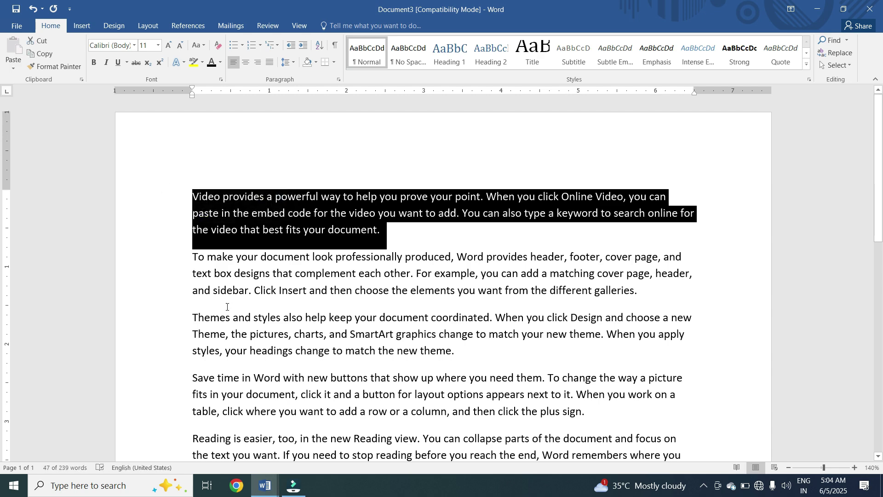
scroll(222, 355, down, 3)
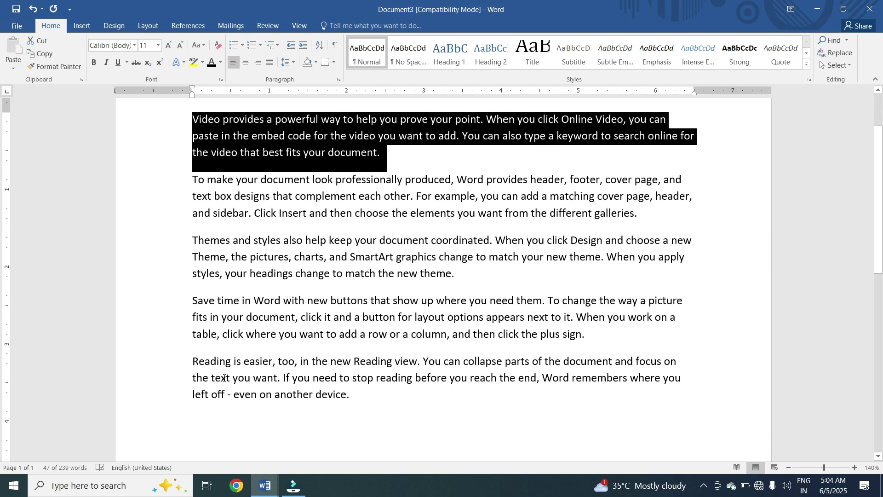
drag(264, 397, 235, 195)
click(247, 249)
drag(181, 193, 374, 418)
scroll(339, 339, up, 10)
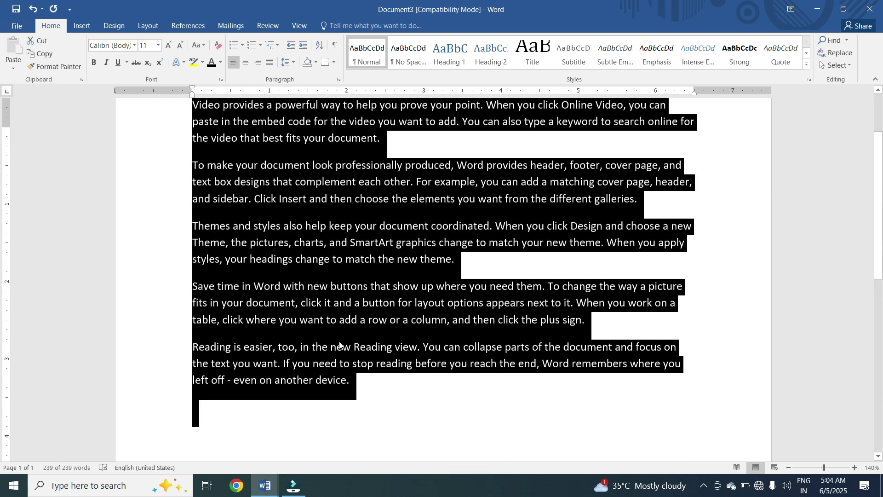
Step: Undo the sample text generation and generate ten paragraphs instead with =rand(10)
key(ctrl+z)
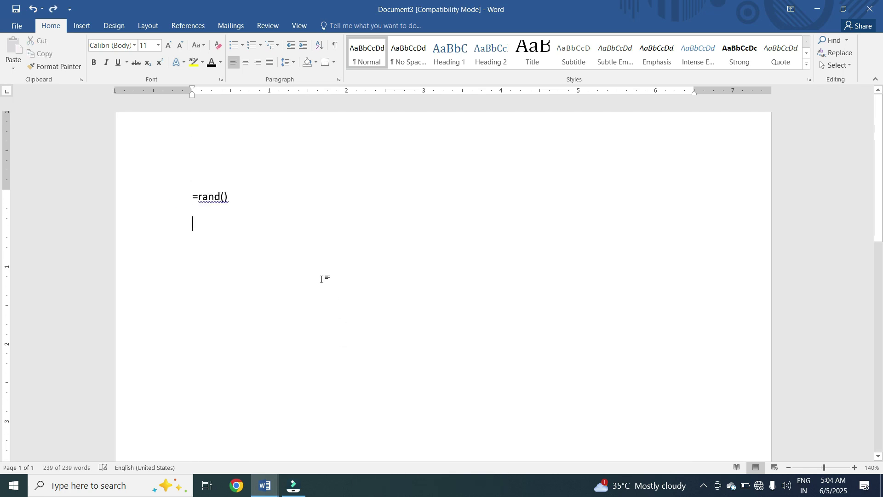
click(221, 195)
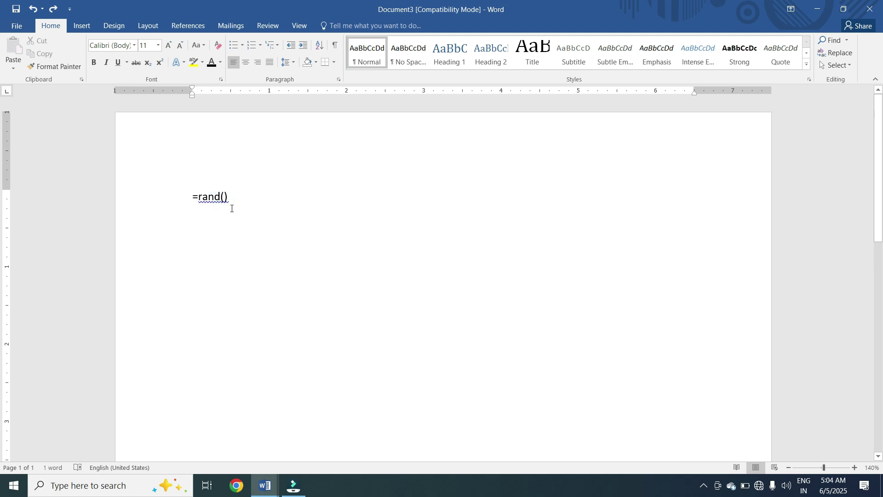
text(10)
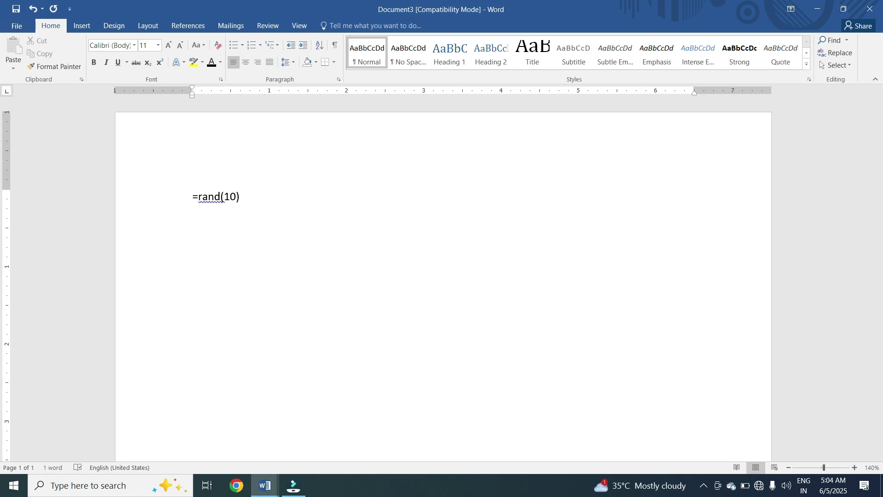
key(BackSpace)
key(BackSpace)
text(10)
key(Return)
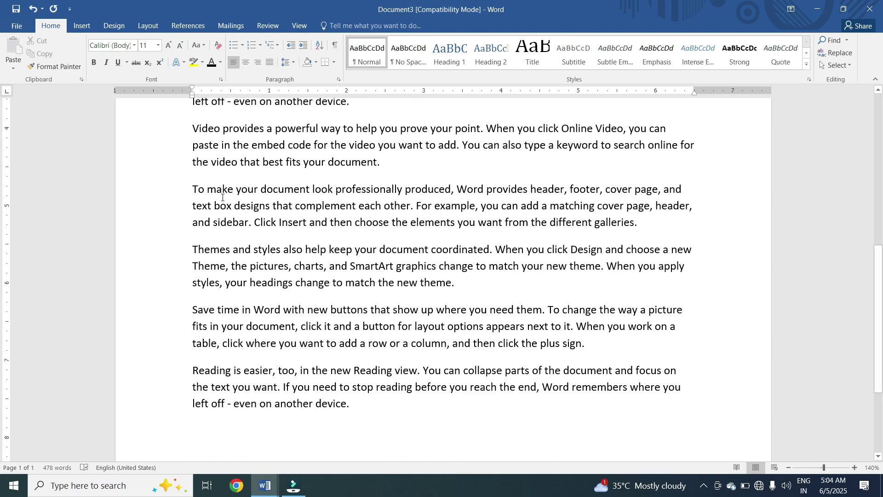
Step: Select the entire first line of the document and clear the selection again
scroll(243, 256, up, 3)
scroll(242, 256, up, 8)
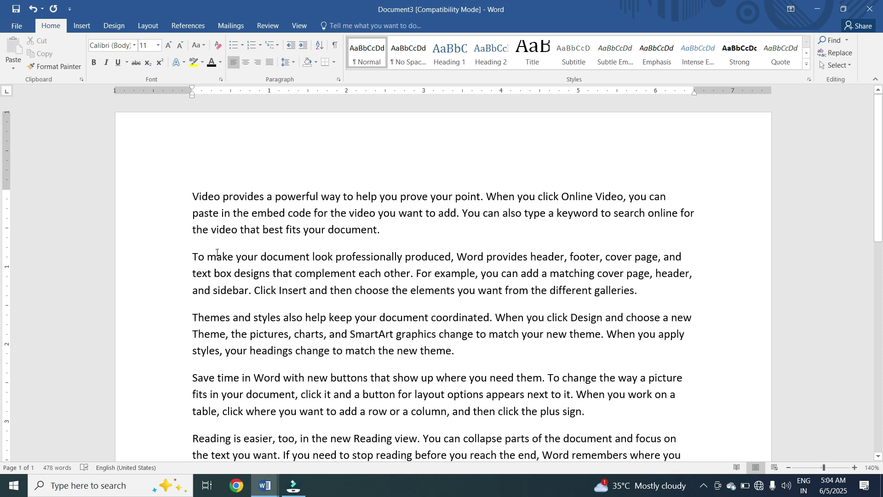
click(163, 206)
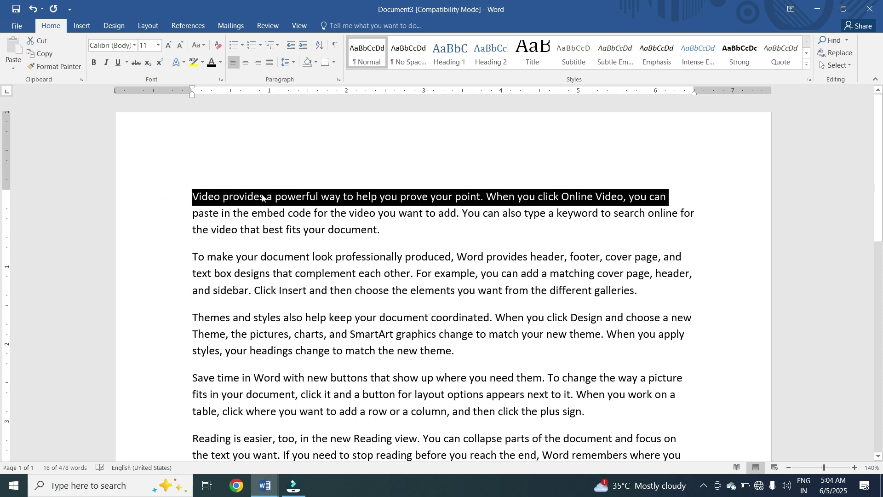
click(183, 200)
click(214, 198)
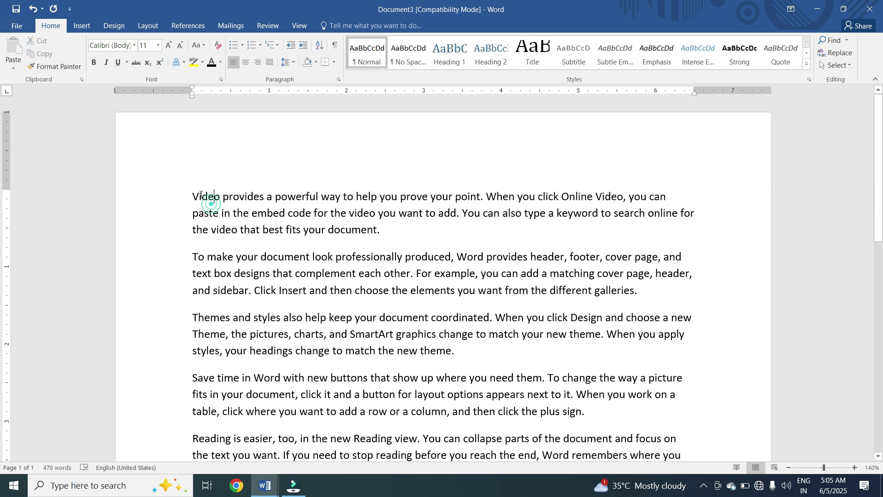
click(157, 198)
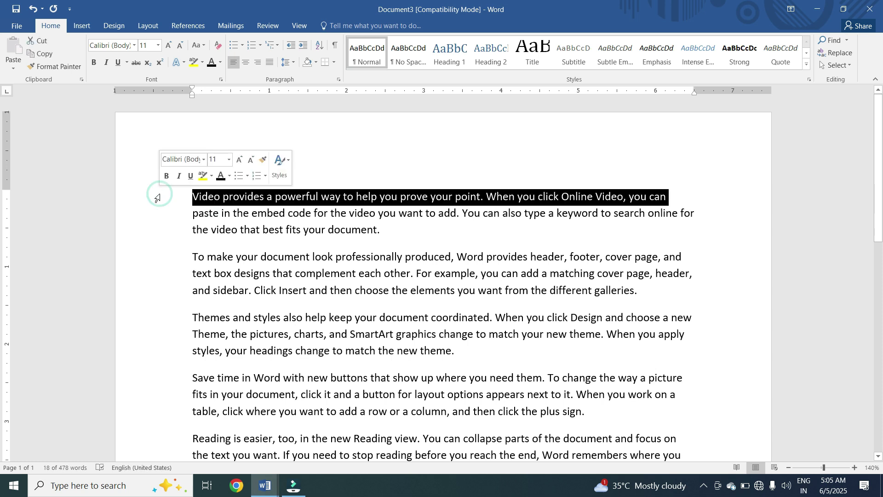
click(416, 208)
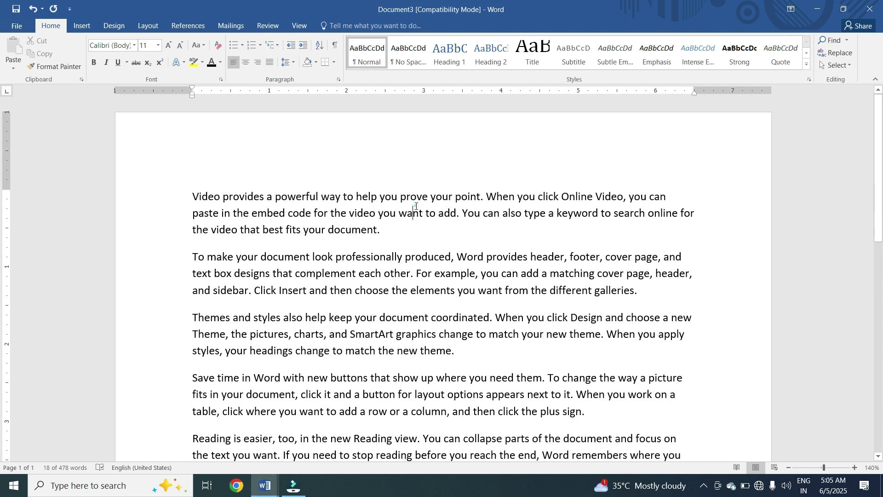
Step: Select only the words "Video provides" at the start of the first paragraph
click(192, 196)
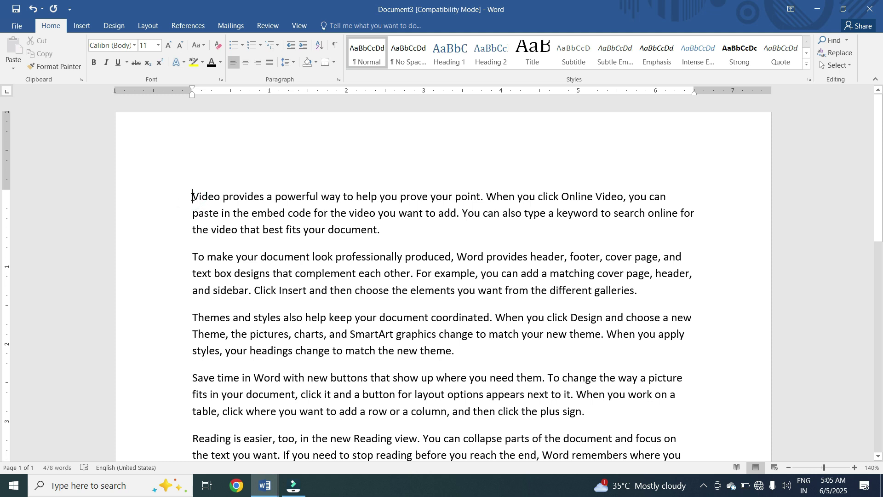
double_click(192, 196)
drag(230, 196, 252, 197)
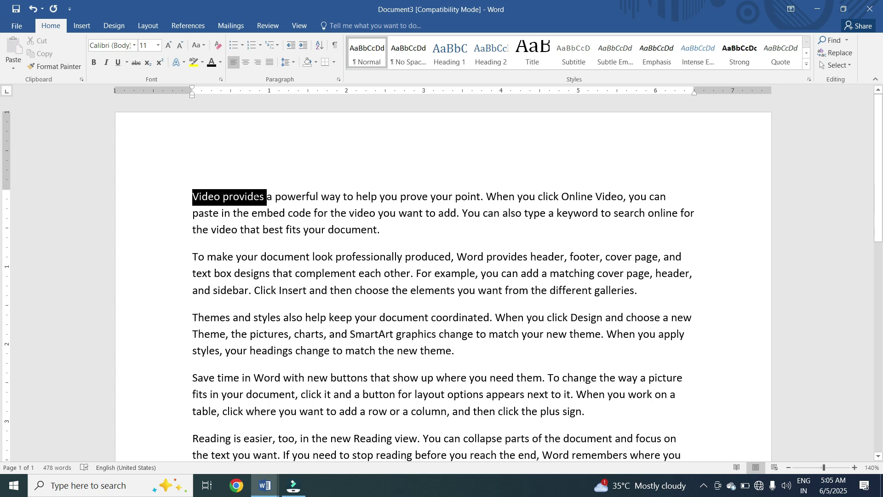
drag(265, 197, 193, 197)
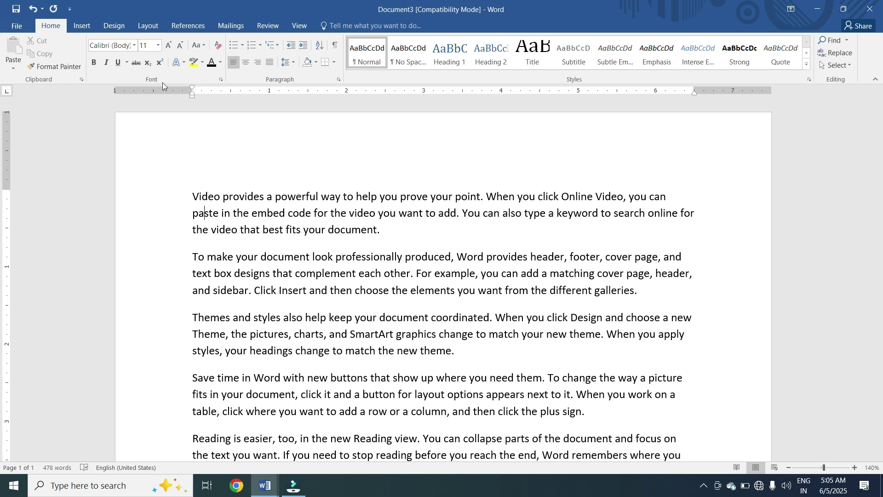
Step: Change the font of the document's first line to Lucida Handwriting
click(175, 199)
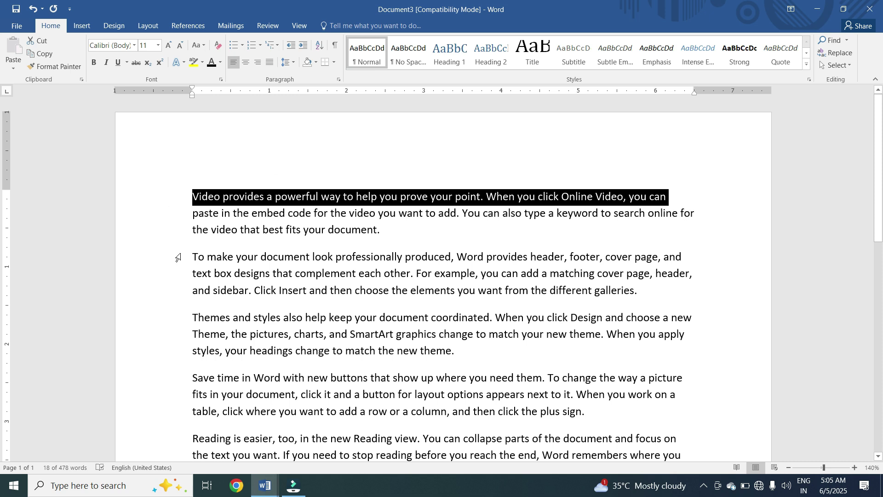
click(134, 46)
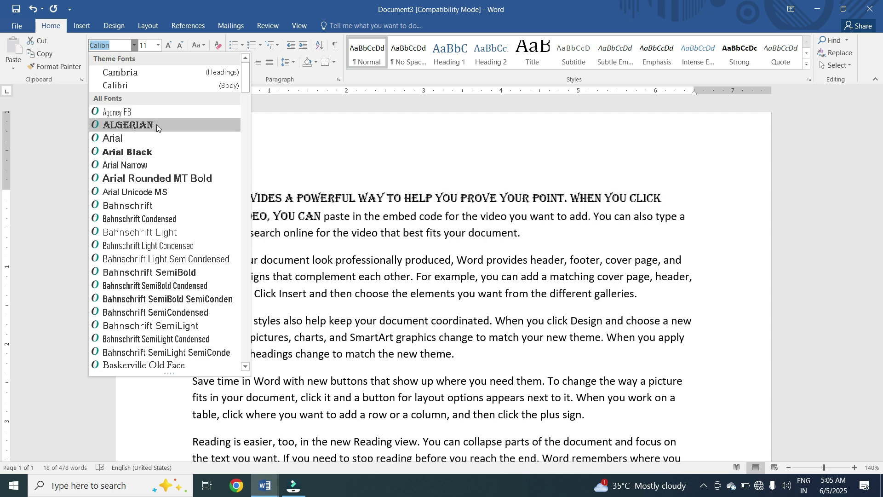
scroll(161, 121, down, 2)
scroll(163, 117, up, 2)
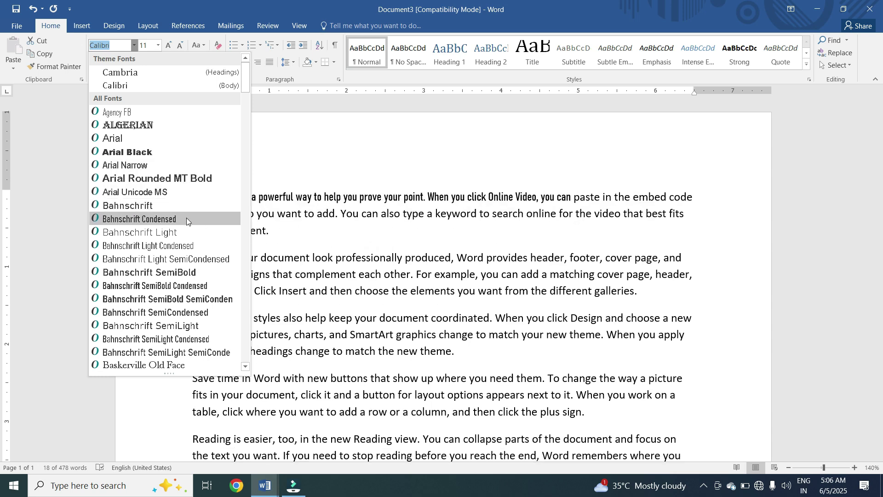
scroll(191, 225, down, 4)
scroll(193, 232, down, 9)
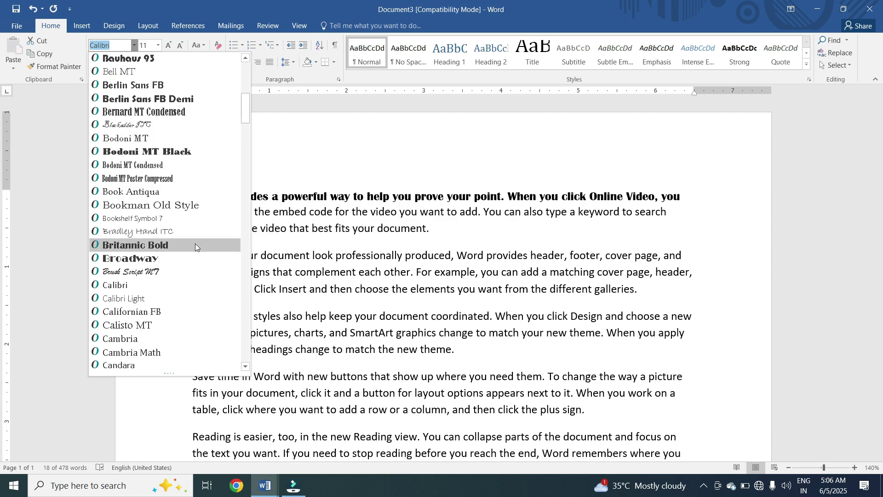
scroll(195, 253, down, 10)
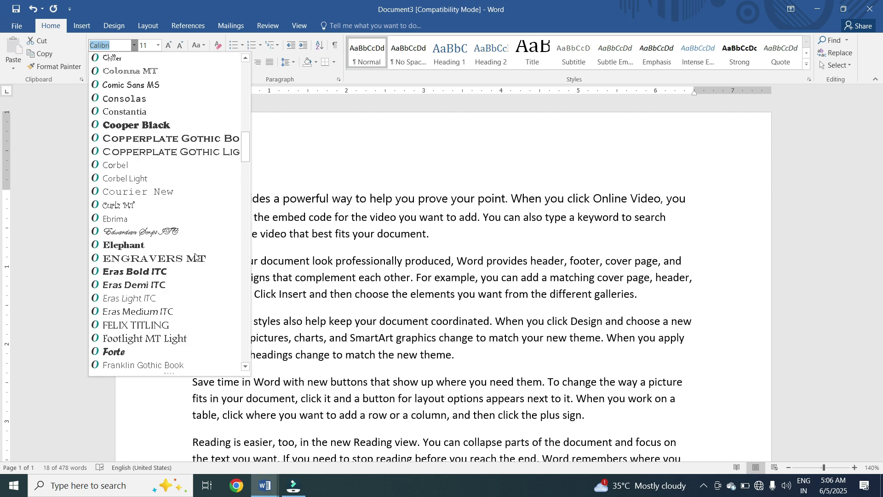
scroll(192, 267, down, 4)
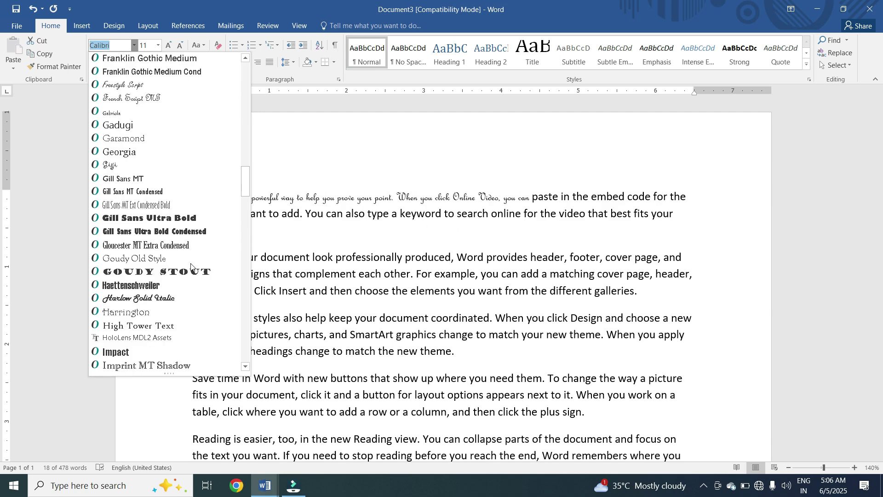
scroll(170, 294, down, 7)
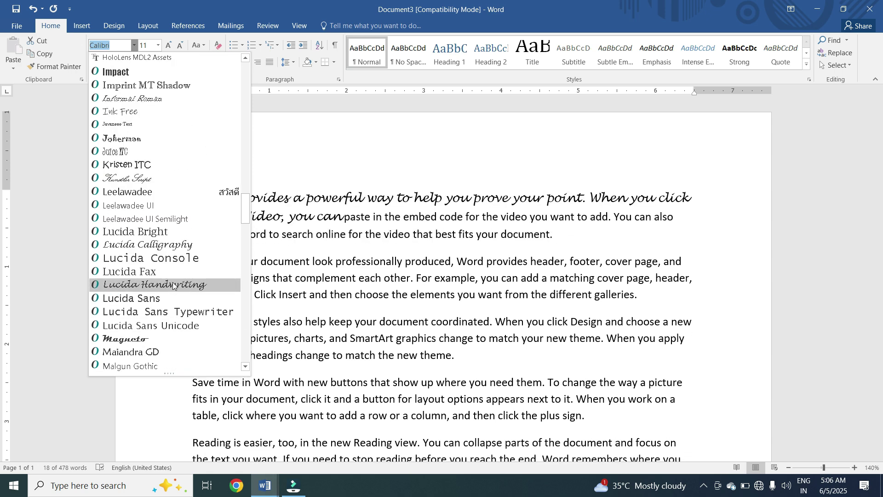
click(172, 285)
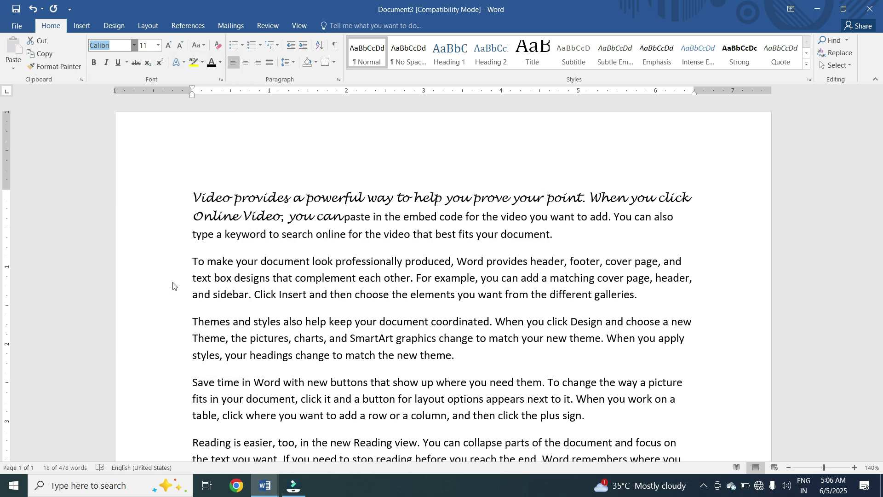
Step: Insert a space between "can" and "paste", and select the remaining Calibri text of the first paragraph
click(315, 217)
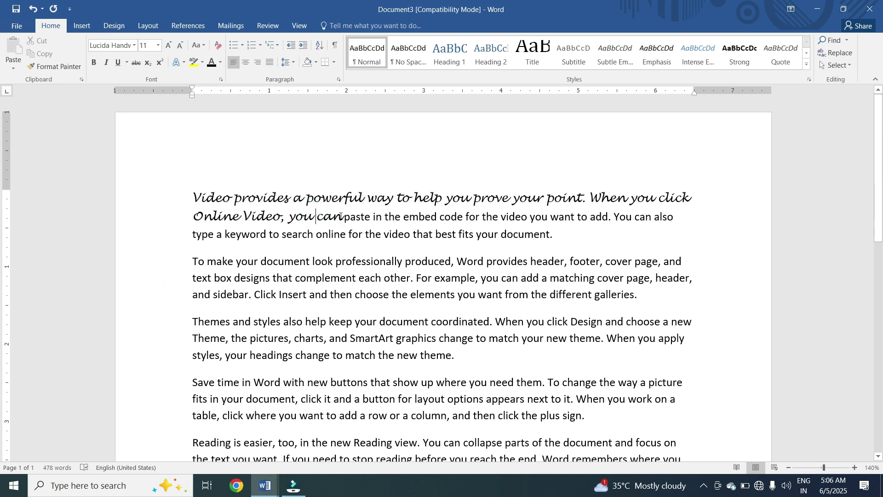
drag(351, 218, 556, 239)
drag(193, 197, 315, 217)
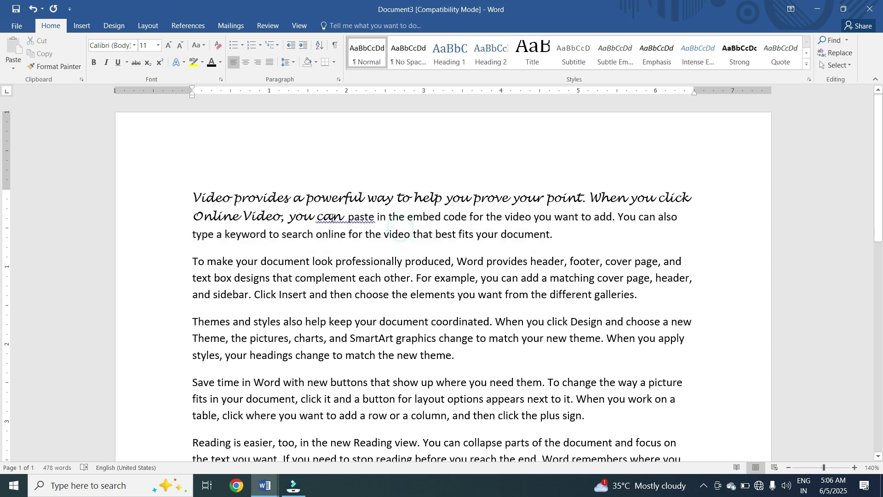
drag(348, 217, 562, 243)
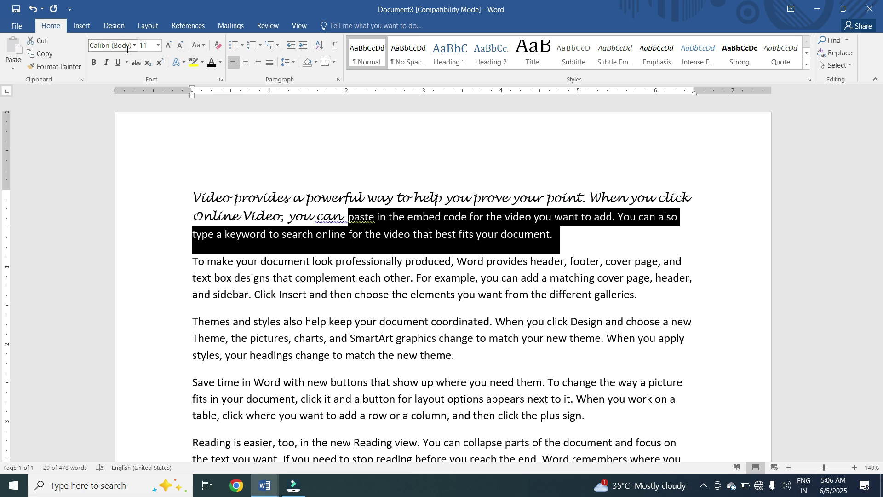
Step: Reduce the font size of the Lucida Handwriting text, from "Video" through "you can", to 10
click(236, 192)
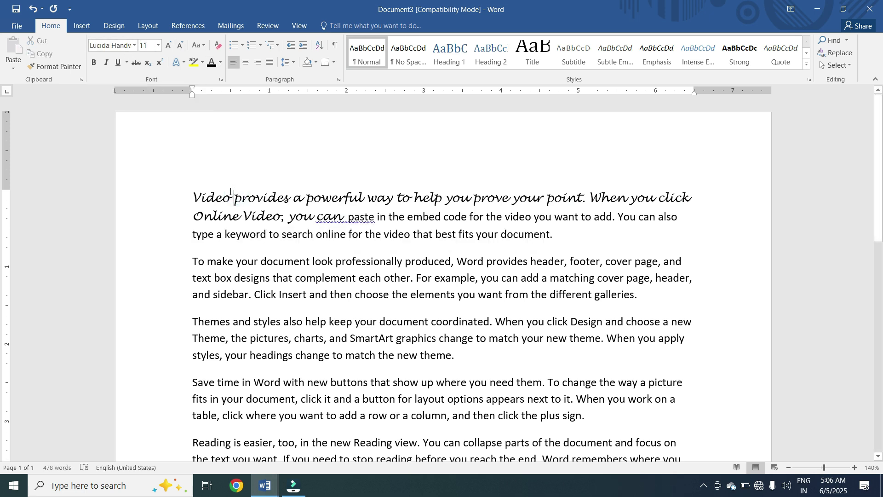
click(234, 214)
drag(193, 196, 348, 216)
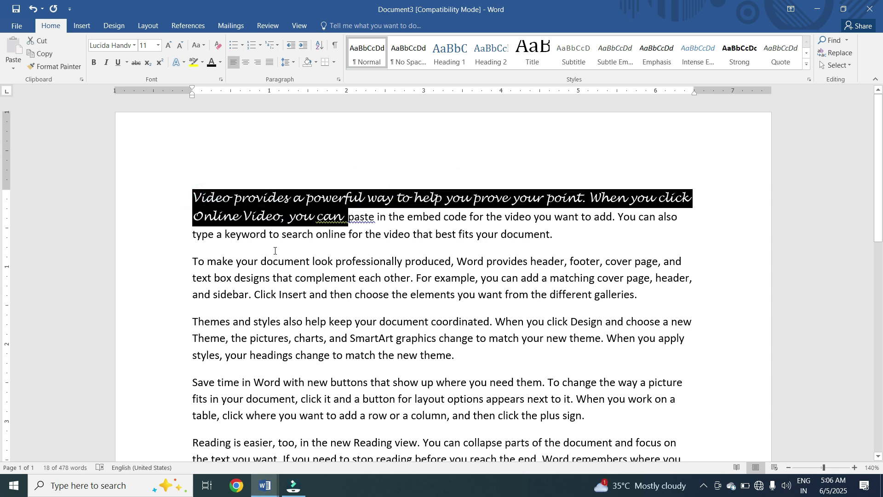
click(158, 45)
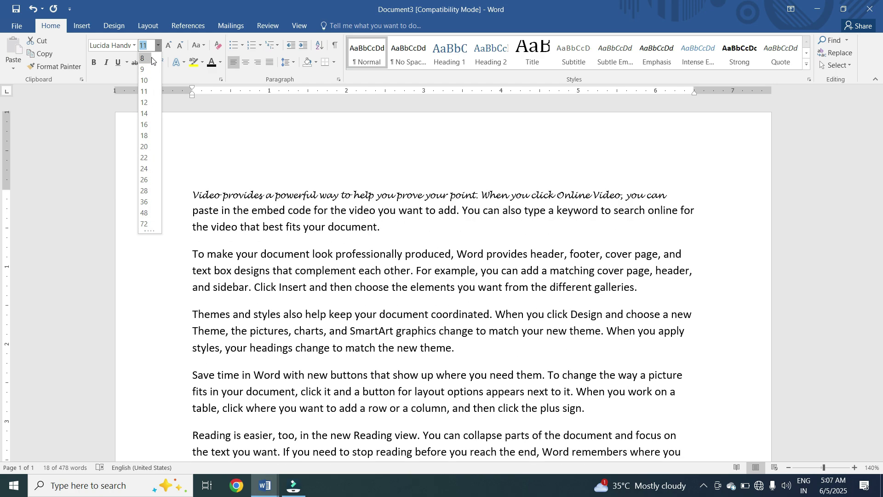
click(180, 49)
click(182, 47)
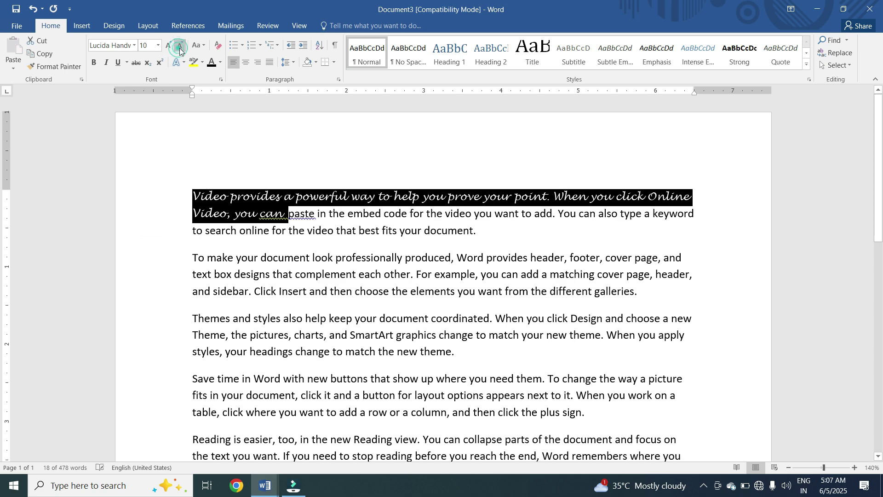
Step: Reduce the font size of the selected Lucida Handwriting text to 8 and increase it to 24
click(181, 46)
click(182, 47)
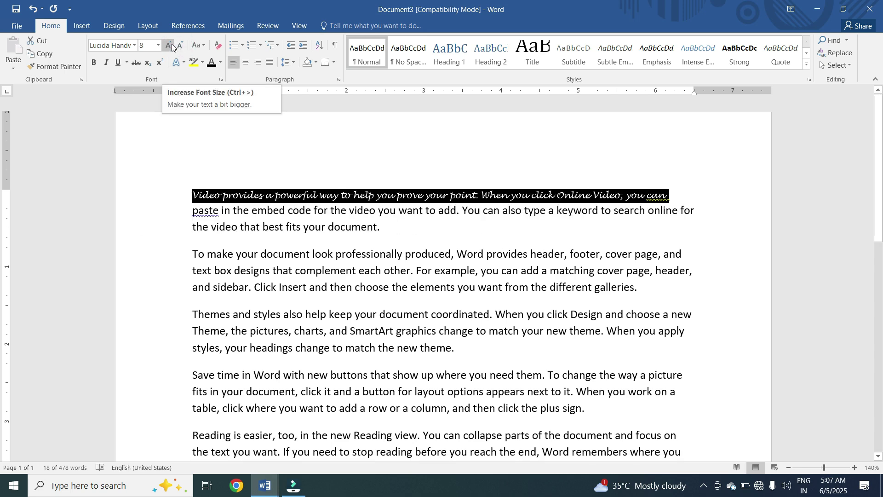
click(170, 45)
click(169, 45)
click(170, 45)
click(169, 46)
click(169, 46)
click(170, 46)
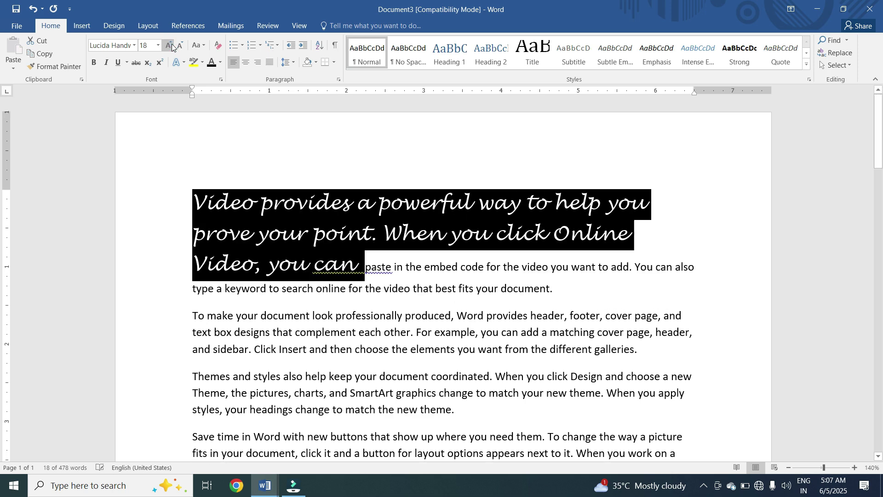
click(171, 46)
click(171, 46)
click(171, 46)
click(171, 46)
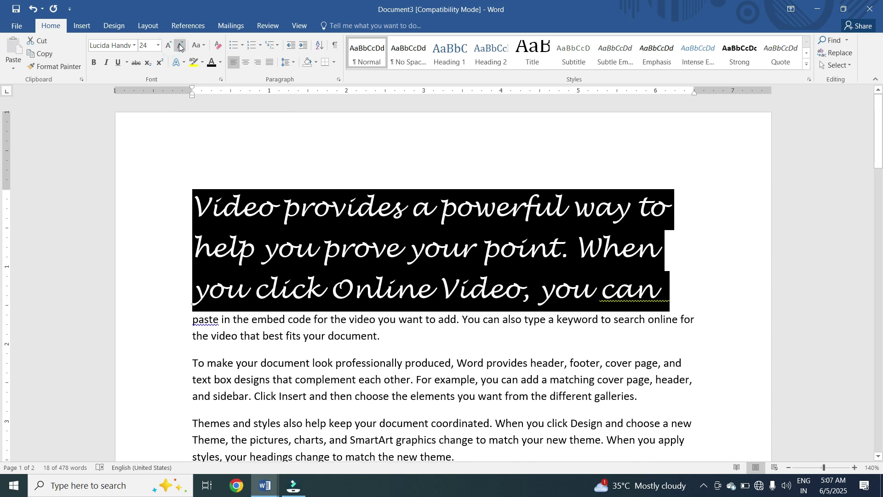
Step: Shrink the selected Lucida Handwriting text by several font size increments
click(180, 46)
click(180, 47)
click(180, 47)
click(180, 46)
click(179, 46)
click(180, 46)
click(179, 46)
click(180, 47)
click(180, 47)
click(180, 47)
Step: Increase the font size of the selected Lucida Handwriting text to 28
click(171, 46)
click(172, 46)
click(171, 46)
click(171, 46)
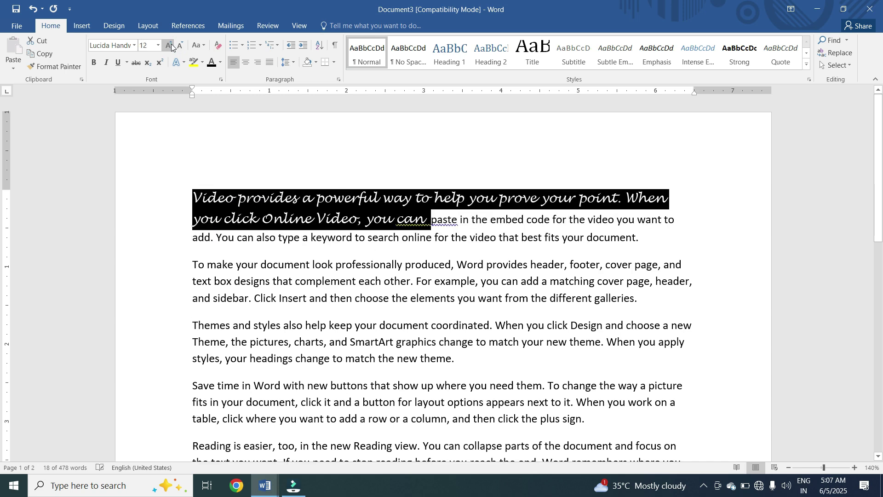
click(171, 46)
click(171, 46)
click(171, 46)
click(172, 46)
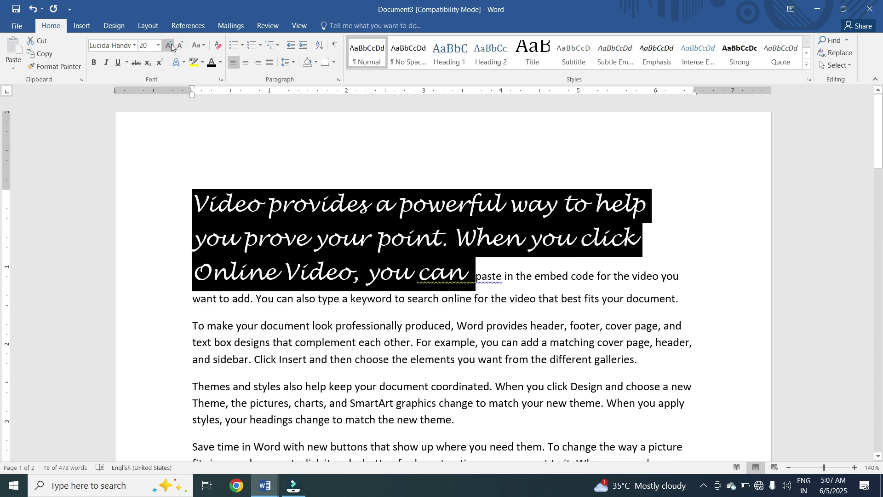
click(171, 46)
click(172, 46)
click(171, 46)
click(171, 46)
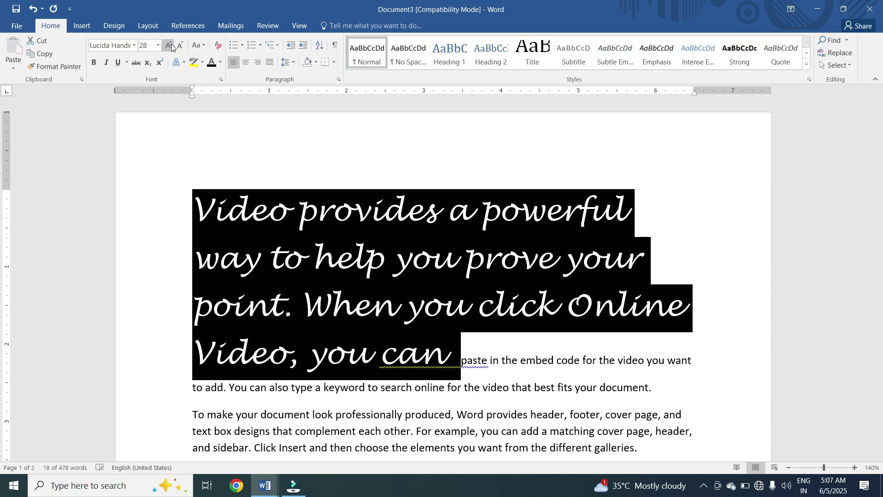
Step: Enlarge the selected text at the start of the first paragraph to font size 230
click(171, 46)
click(171, 46)
click(171, 46)
click(171, 46)
click(171, 46)
click(171, 46)
click(171, 46)
click(171, 46)
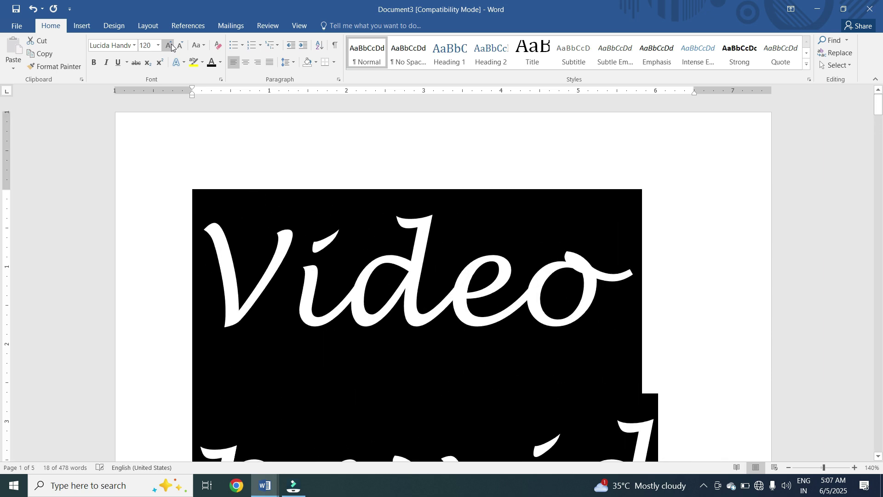
click(171, 46)
click(171, 46)
click(172, 46)
click(171, 46)
click(171, 46)
click(171, 46)
click(172, 46)
click(171, 46)
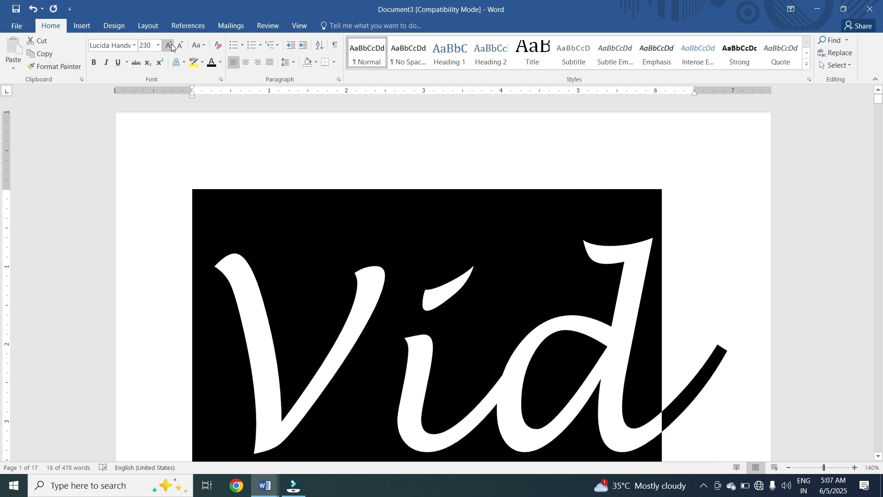
Step: Reduce the font size of the selected text at the start of the first paragraph to 12
key(ctrl+shift+comma)
key(ctrl+shift+comma)
key(ctrl+shift+comma)
key(ctrl+shift+comma)
key(ctrl+shift+comma)
key(ctrl+shift+comma)
key(ctrl+shift+comma)
key(ctrl+shift+comma)
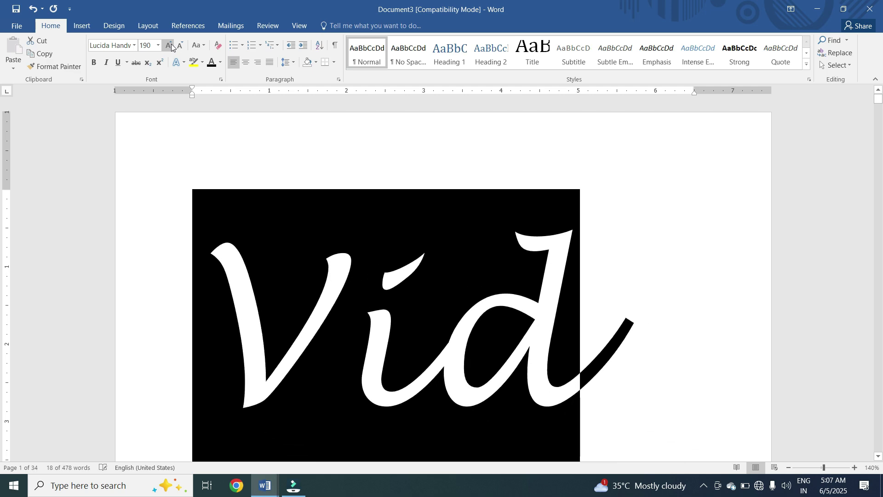
key(ctrl+shift+comma)
key(ctrl+shift+comma)
key(ctrl+shift+comma)
key(ctrl+shift+comma)
key(ctrl+shift+comma)
key(ctrl+shift+comma)
key(ctrl+shift+comma)
key(ctrl+shift+comma)
key(ctrl+shift+comma)
key(ctrl+shift+comma)
key(ctrl+shift+comma)
key(ctrl+shift+comma)
key(ctrl+shift+comma)
key(ctrl+shift+comma)
key(ctrl+shift+comma)
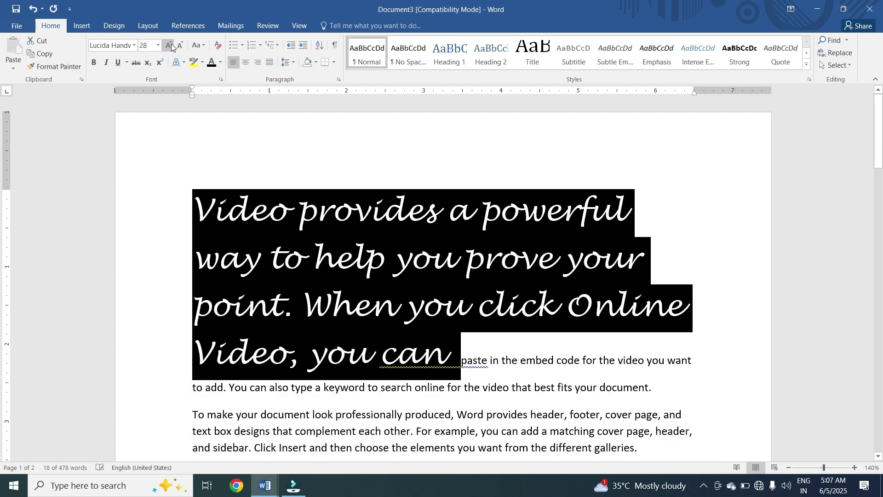
key(ctrl+shift+comma)
key(ctrl+shift+comma)
key(ctrl+shift+comma)
key(ctrl+shift+comma)
key(ctrl+shift+comma)
key(ctrl+shift+comma)
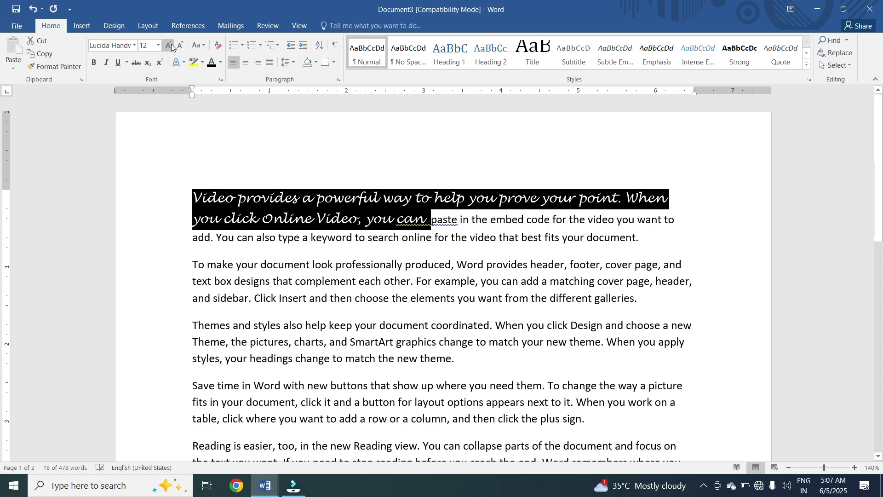
Step: Set the font size of the selected Lucida Handwriting text to 14
click(171, 46)
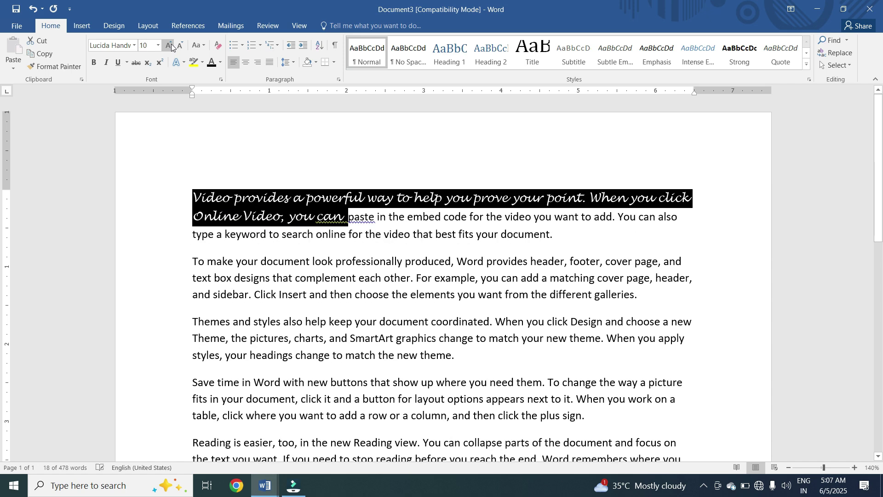
click(171, 46)
click(171, 46)
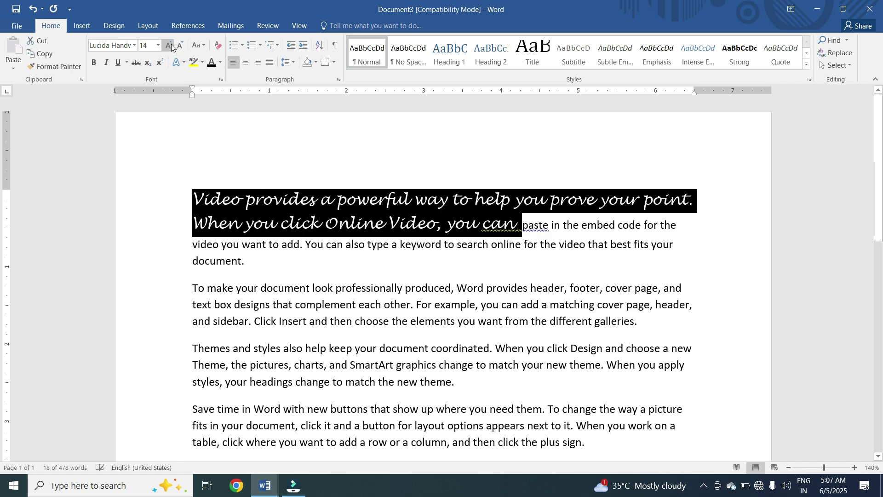
Step: Change the font of the selected Lucida Handwriting text back to Calibri (Body) and deselect it
click(134, 45)
click(147, 85)
click(279, 225)
Step: Select the opening lines of the first paragraph, and instead select only the second paragraph's first line
click(179, 199)
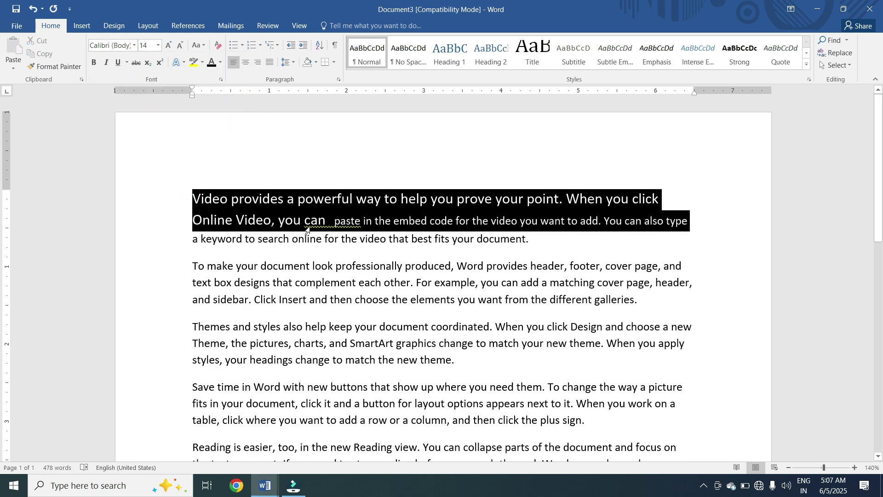
click(306, 254)
click(177, 266)
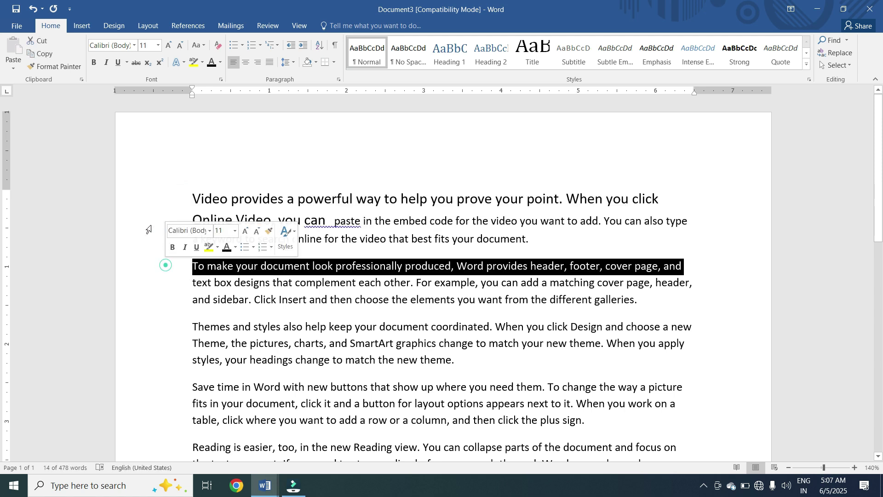
Step: Turn bold on and off again for the second paragraph's first line
click(94, 63)
click(94, 63)
click(94, 63)
click(94, 63)
Step: Apply italic formatting to the second paragraph's first line
scroll(291, 228, up, 2)
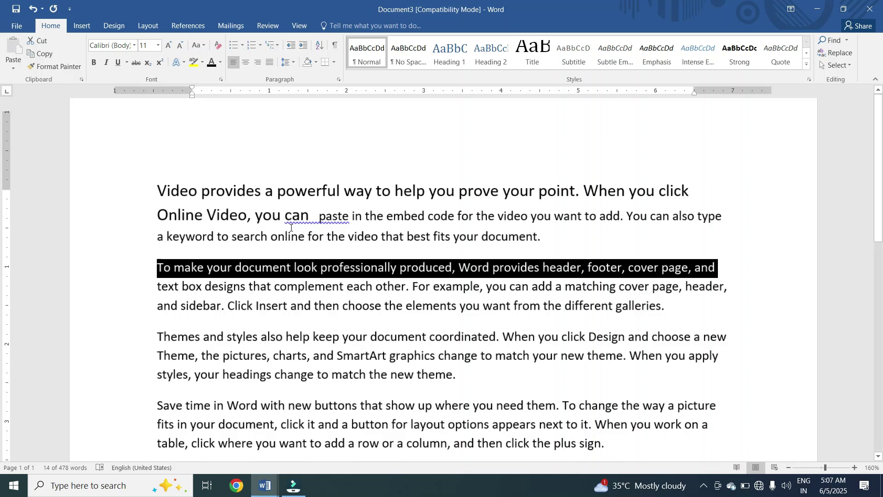
scroll(291, 227, up, 2)
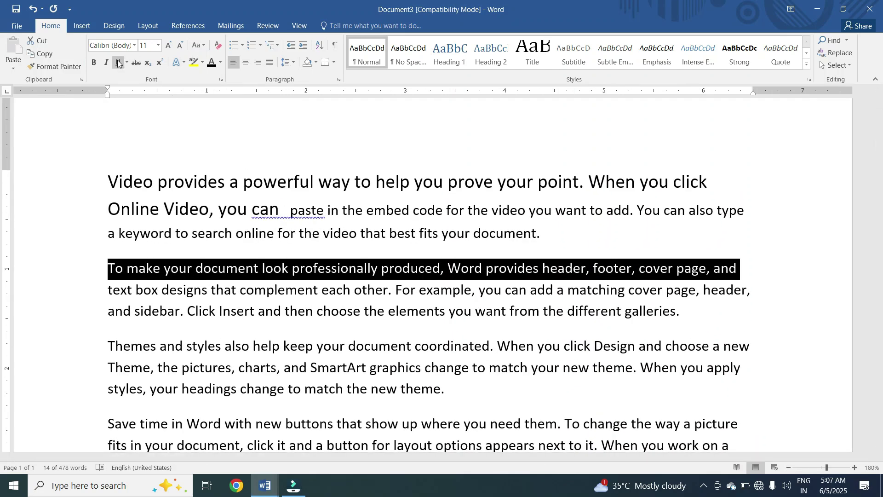
click(108, 68)
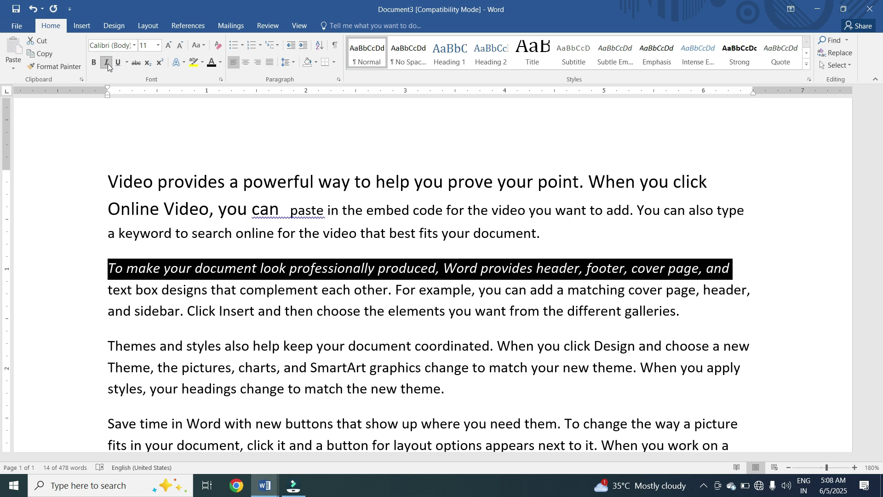
click(108, 67)
click(108, 67)
click(108, 67)
click(108, 68)
Step: Underline the italic first line of the second paragraph with the dot-dot-dash style and deselect it
click(118, 67)
click(118, 67)
click(118, 68)
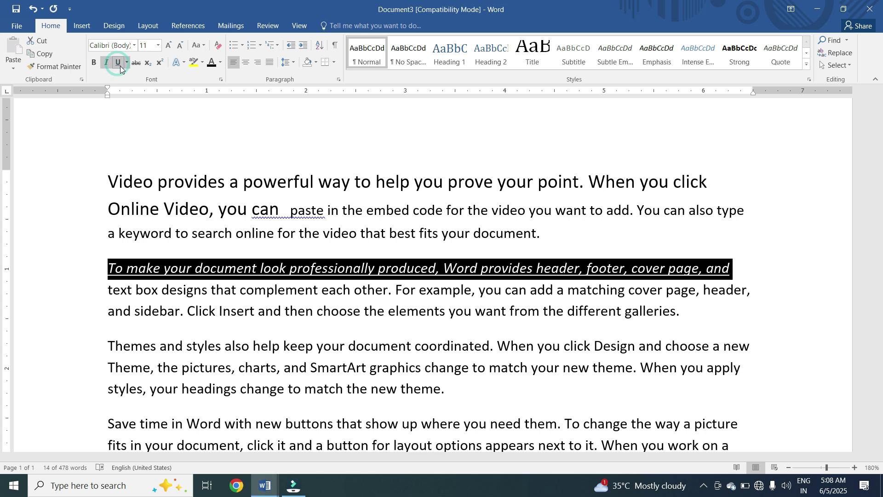
click(127, 62)
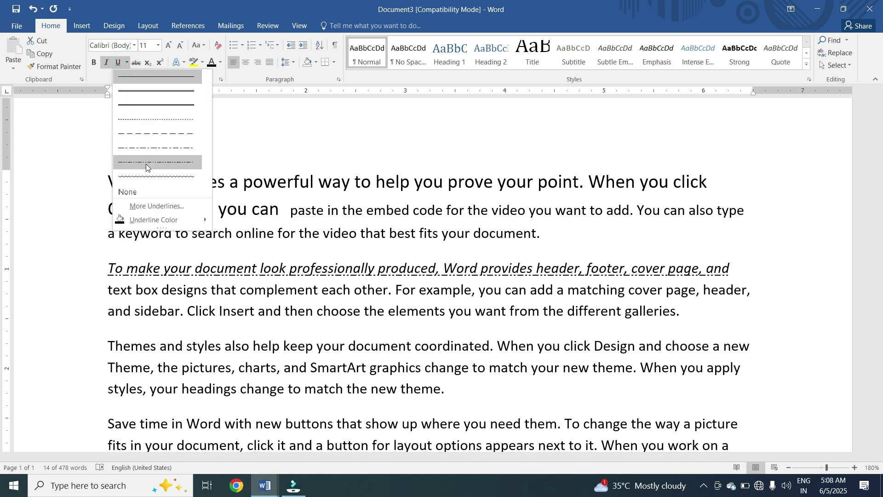
click(127, 63)
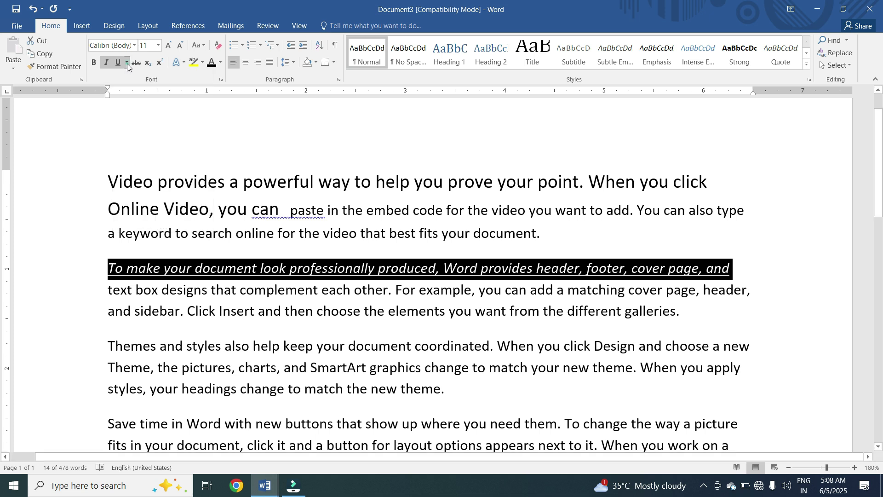
click(127, 63)
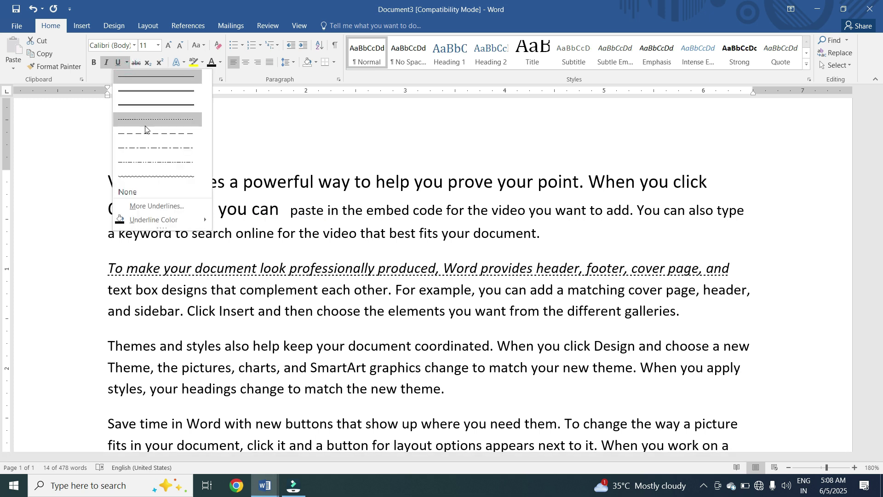
click(177, 168)
click(224, 179)
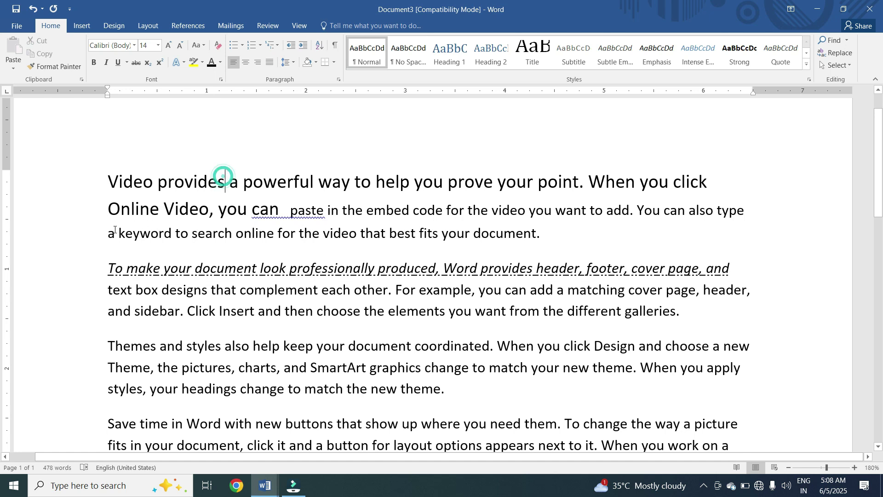
Step: Select the word "document." at the end of the first paragraph and apply strikethrough to it
click(87, 233)
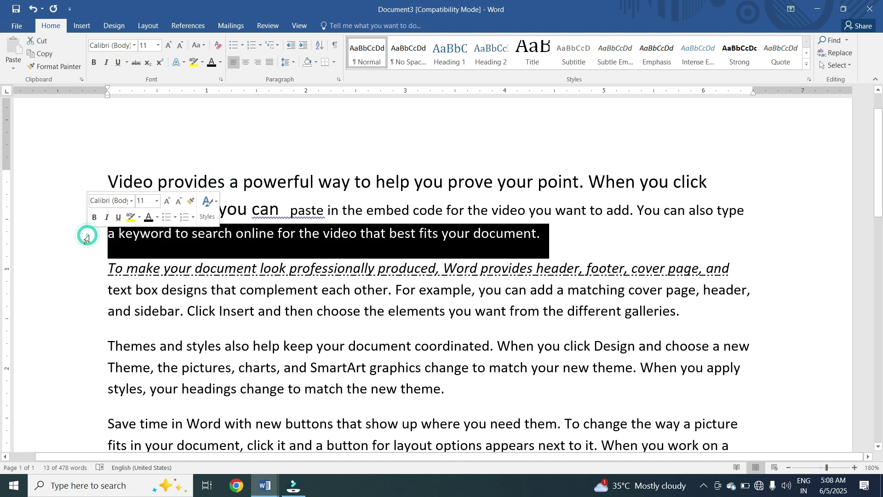
click(522, 239)
drag(538, 232, 491, 237)
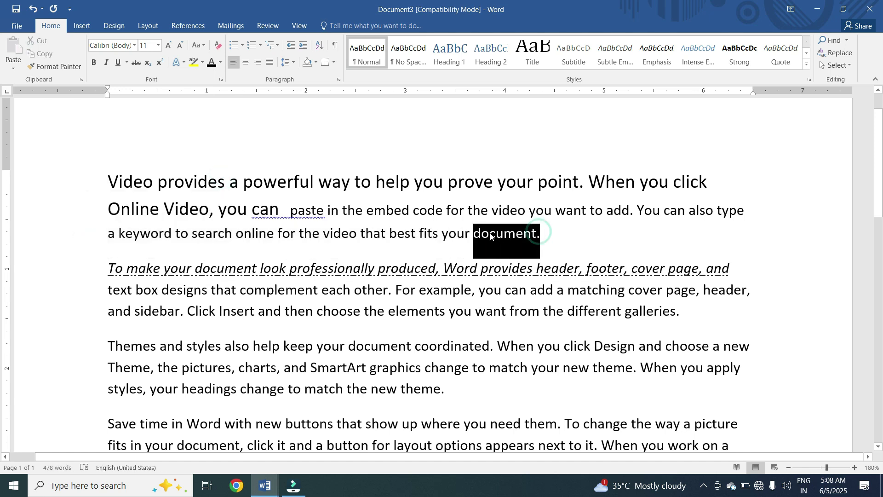
click(141, 62)
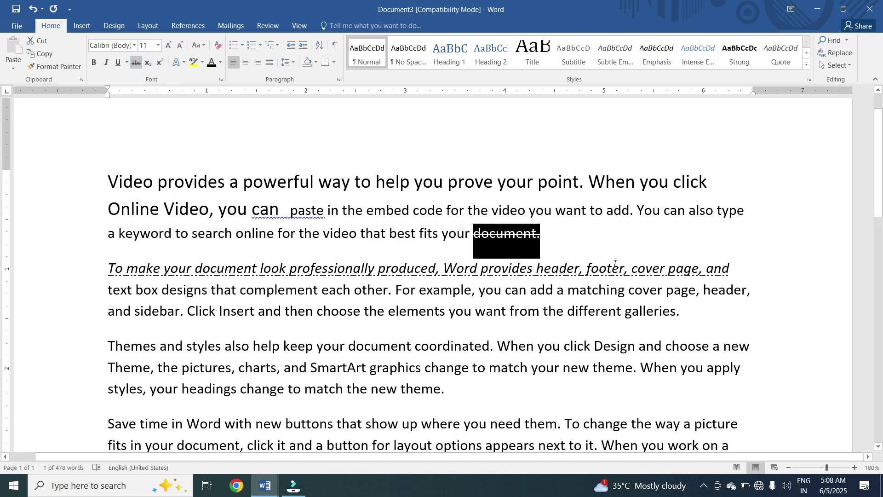
click(512, 259)
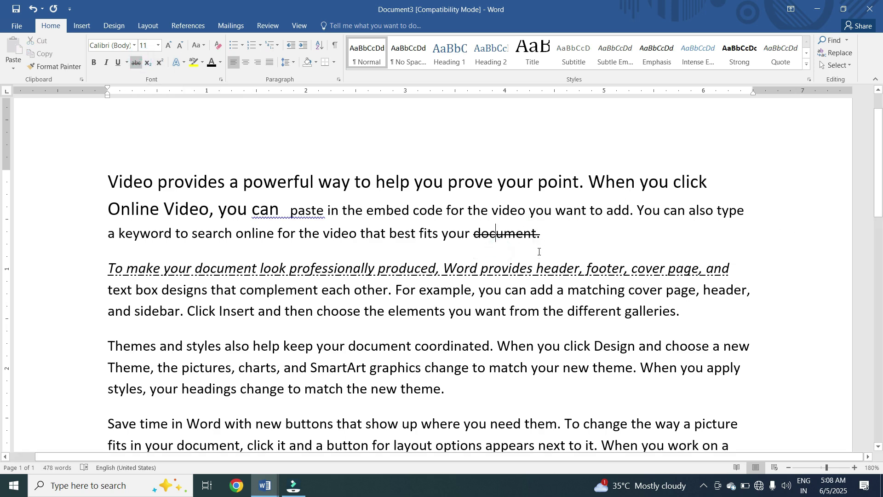
Step: Add a new line "X2" at the end of the document and make the 2 a superscript
scroll(540, 251, down, 5)
click(409, 207)
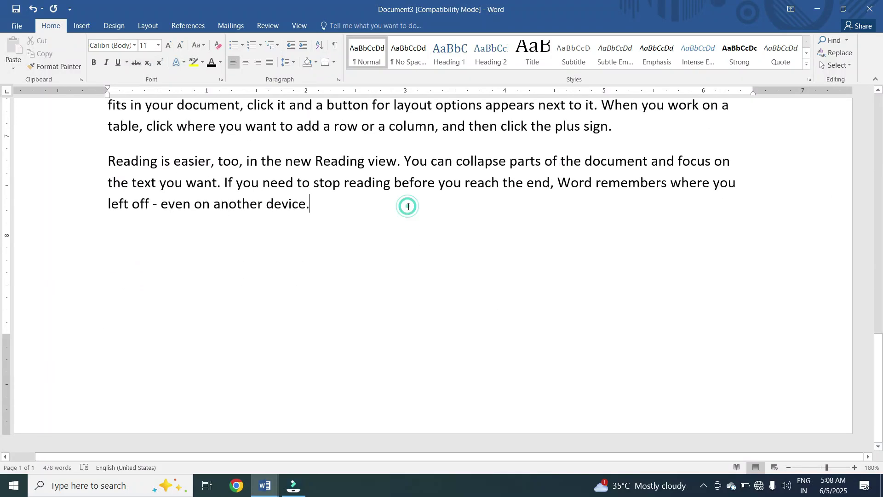
key(Return)
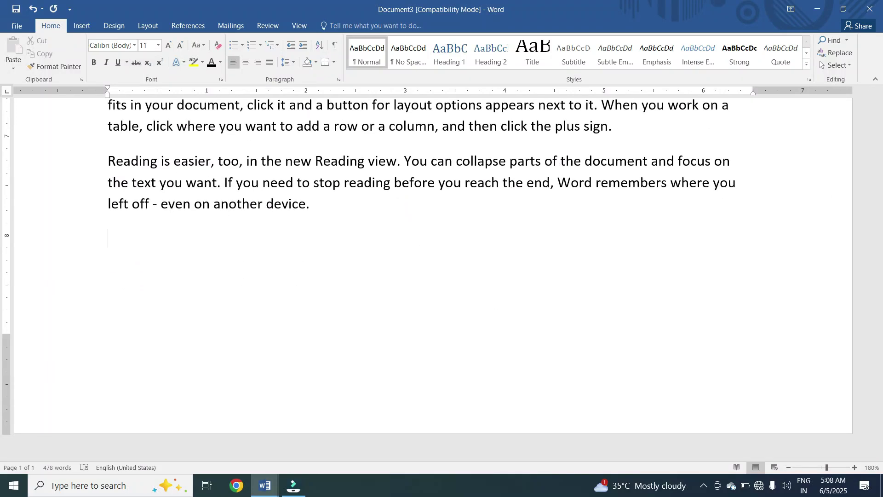
text(x2)
key(shift+Left)
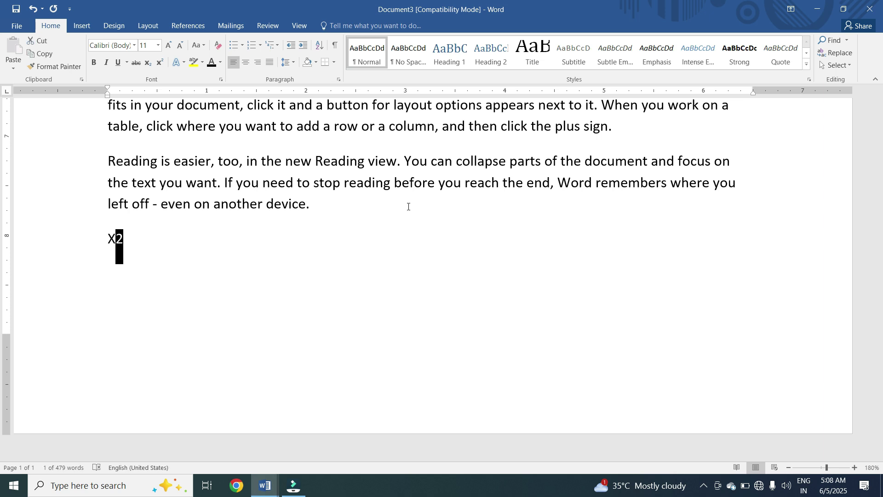
click(162, 64)
click(136, 237)
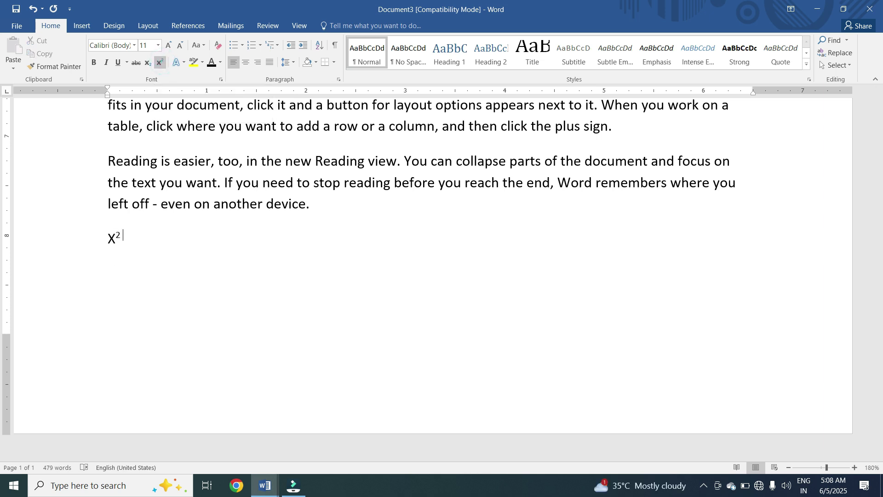
Step: Turn off superscript, add "x3" after the X² and make the 3 a subscript
click(159, 62)
text(x3)
key(shift+Left)
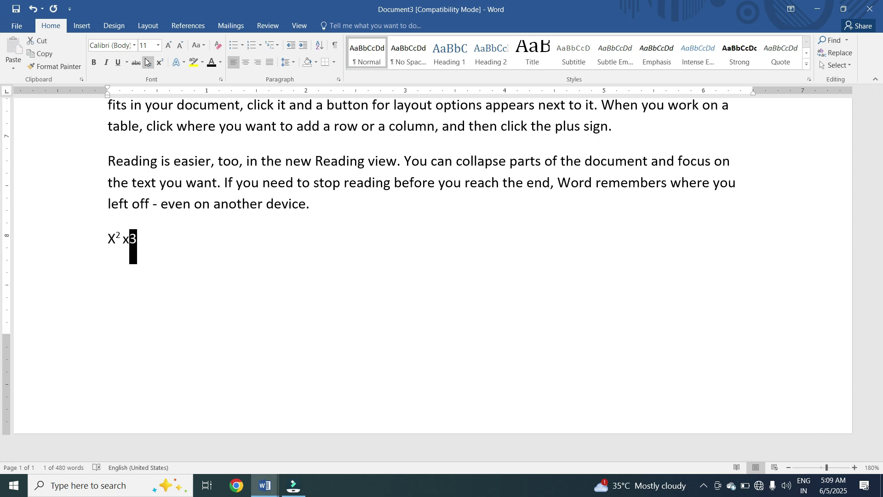
click(146, 63)
click(144, 241)
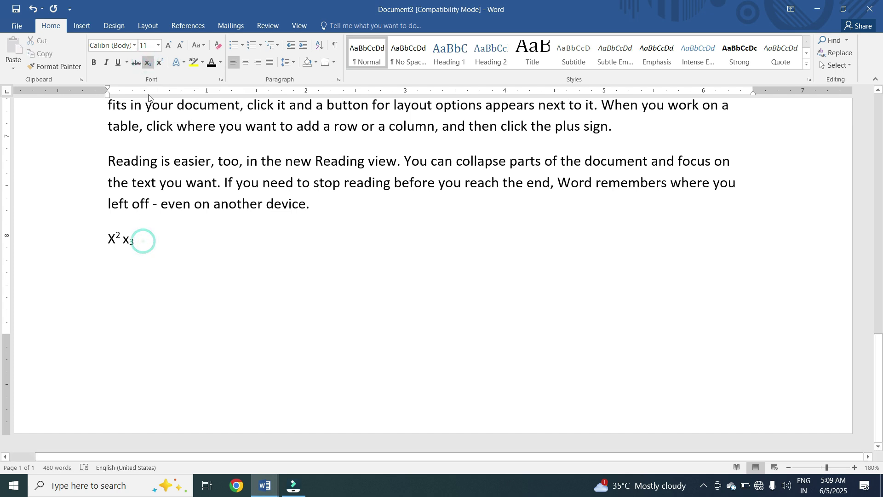
Step: Select the first line of the last "Reading is easier" paragraph, and instead select the last "Themes and styles" paragraph
click(79, 157)
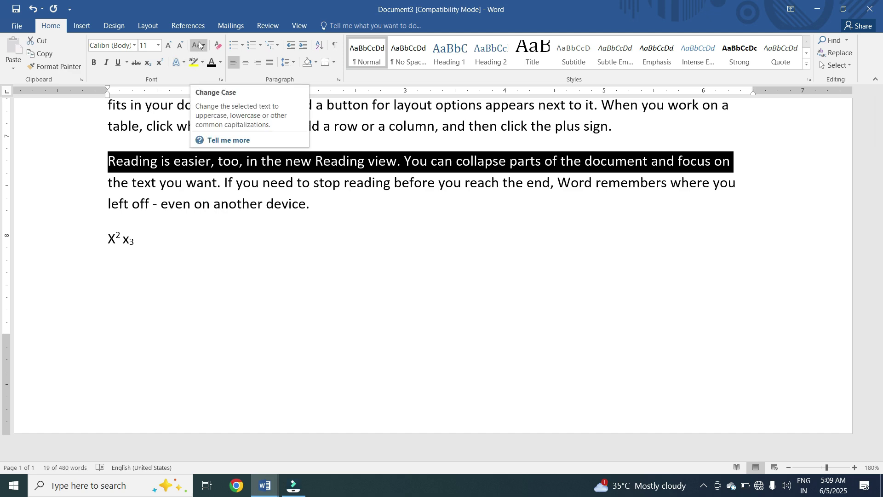
scroll(273, 264, up, 3)
click(210, 279)
drag(71, 202, 89, 258)
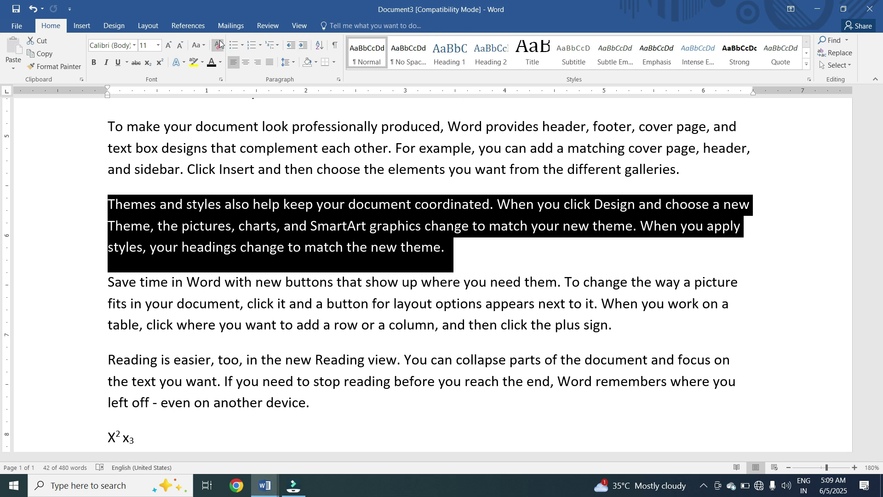
Step: Try the lowercase and UPPERCASE case changes on the selected "Themes and styles" paragraph
click(199, 44)
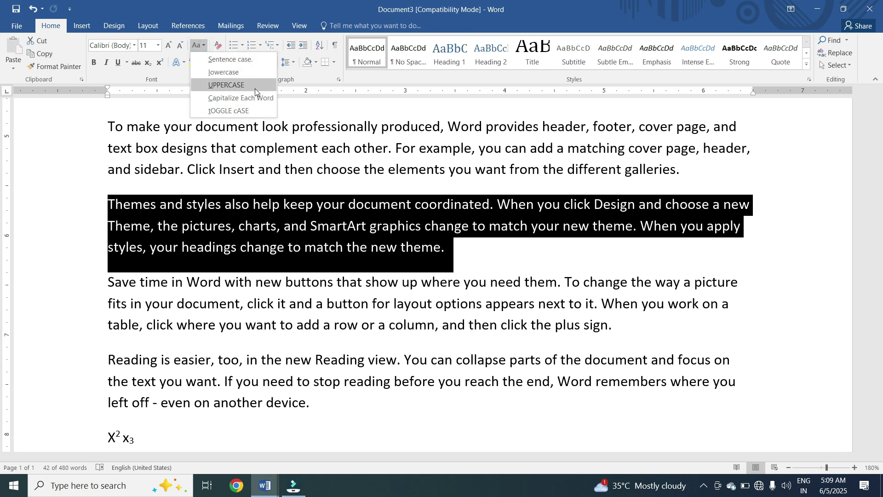
click(239, 73)
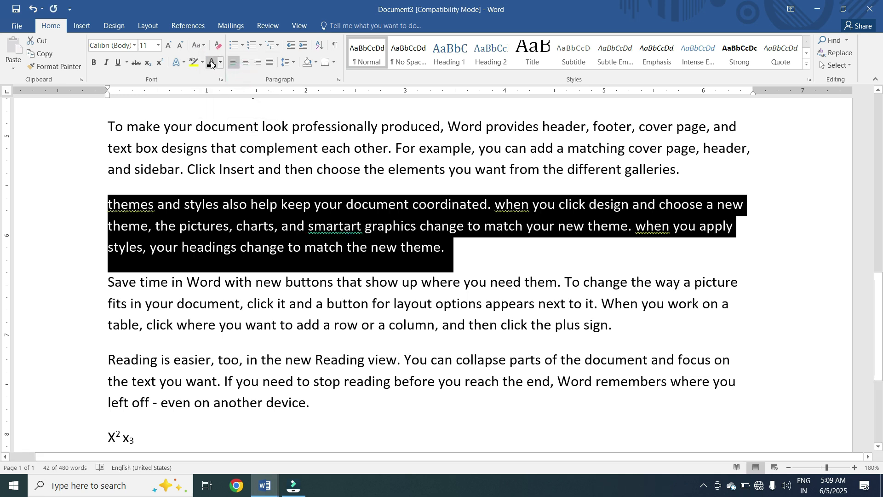
click(200, 46)
click(219, 87)
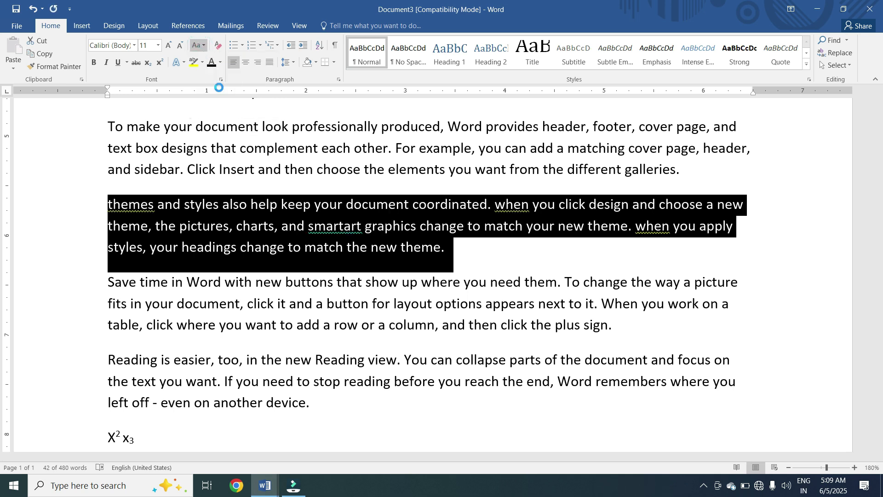
Step: Try the Capitalize Each Word and tOGGLE cASE changes on the selected "Themes and styles" paragraph
click(198, 44)
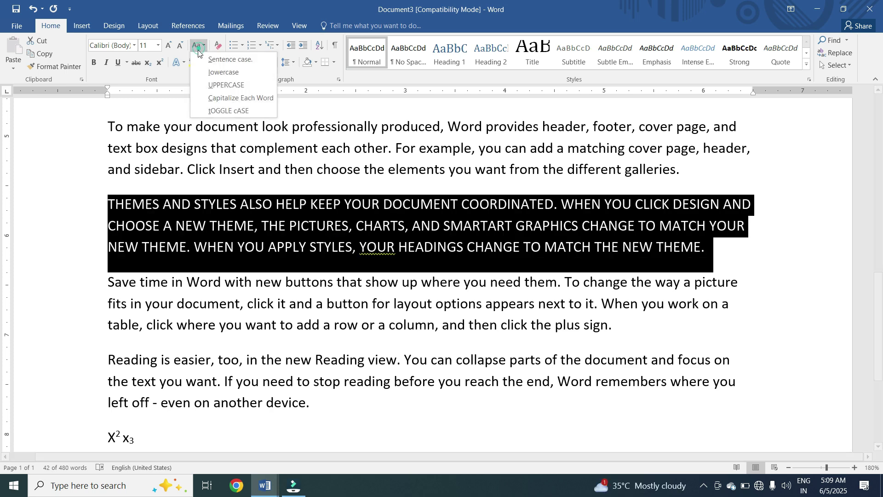
click(221, 102)
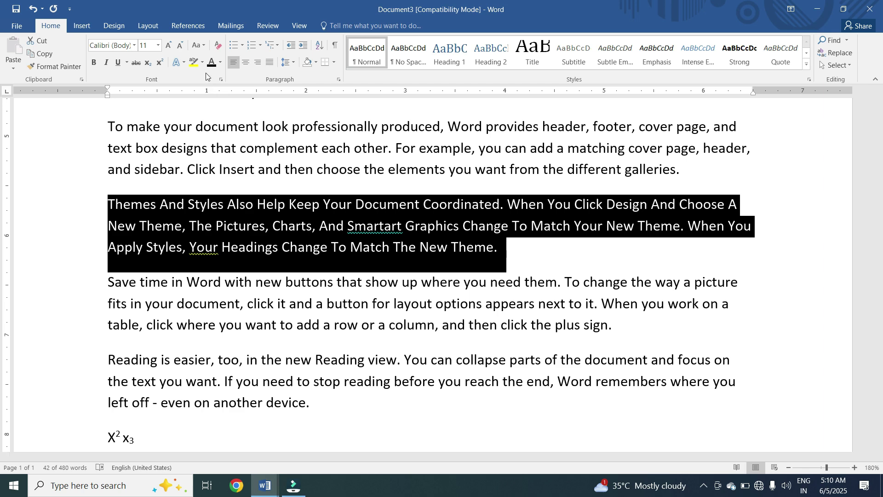
click(194, 46)
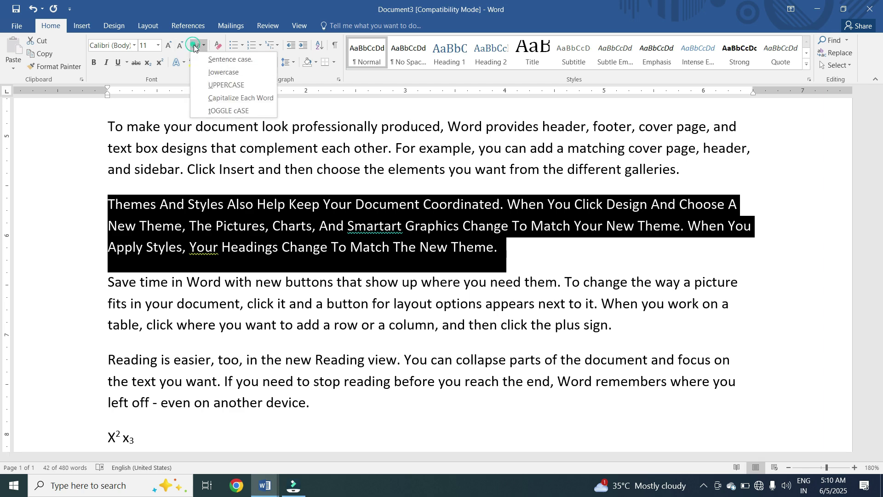
click(215, 112)
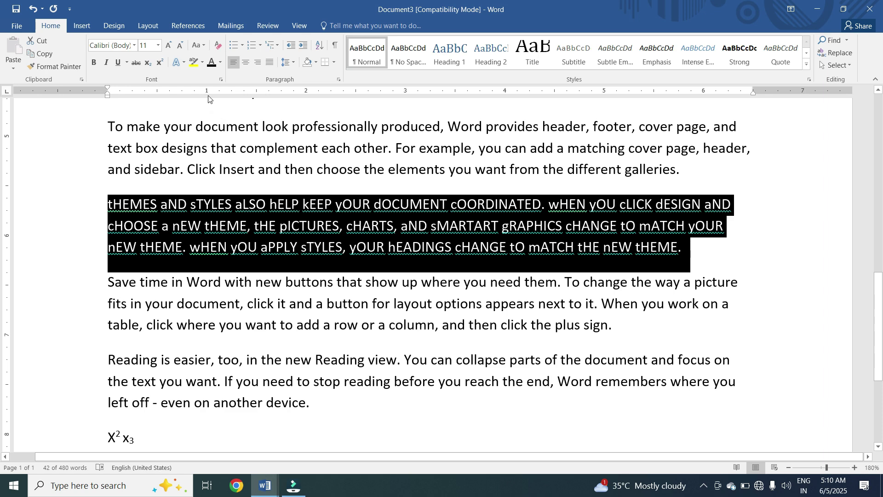
Step: Change the "Themes and styles" paragraph to Sentence case and deselect it
click(199, 45)
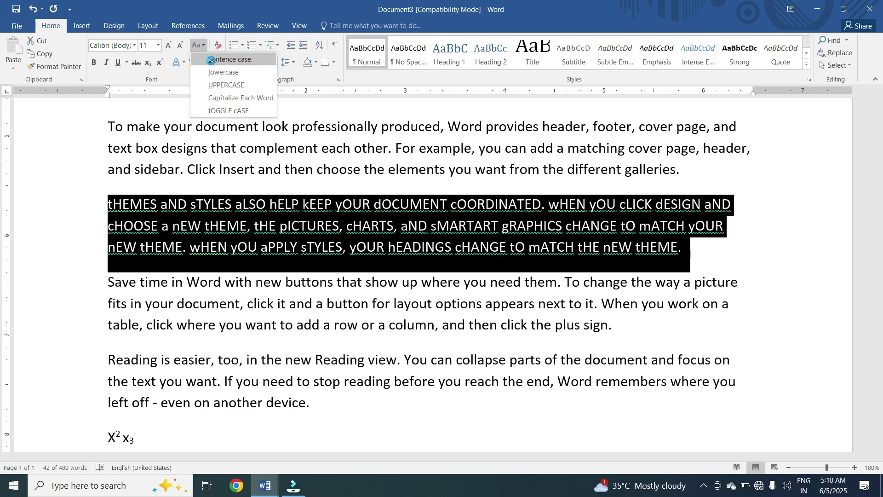
click(211, 60)
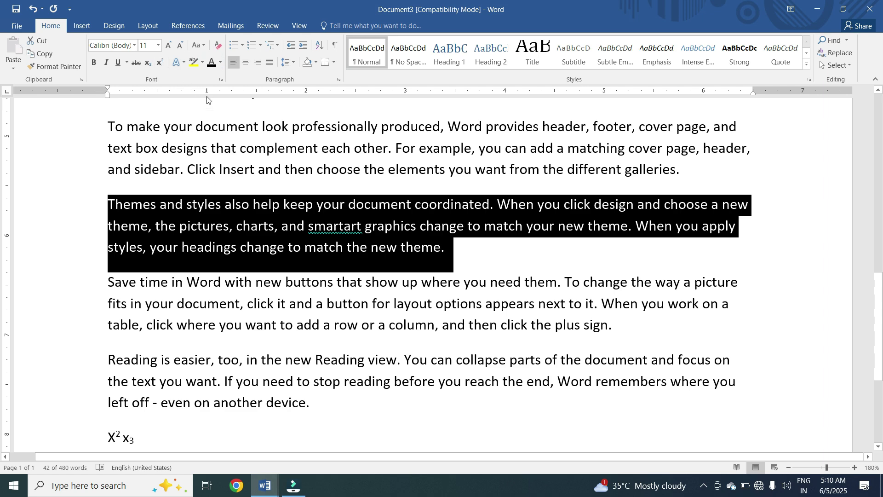
click(115, 225)
Step: Select the "Themes and styles" paragraph, set its font color to standard red and deselect it
double_click(80, 207)
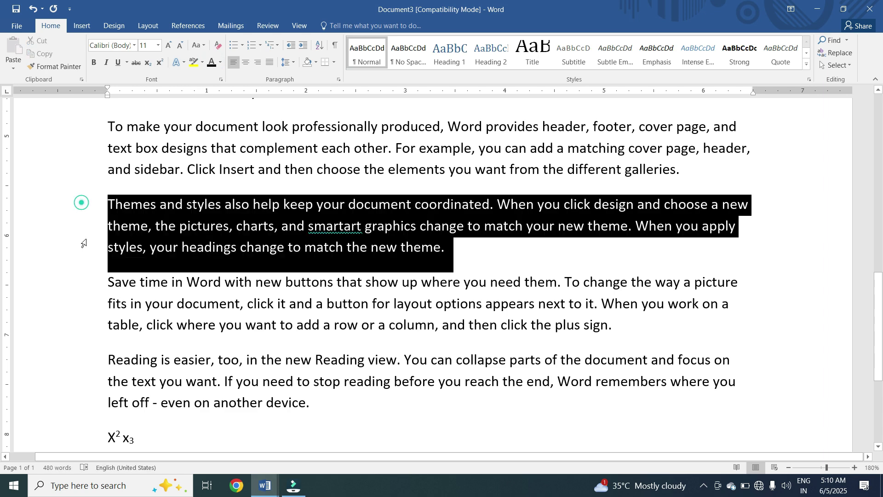
click(220, 62)
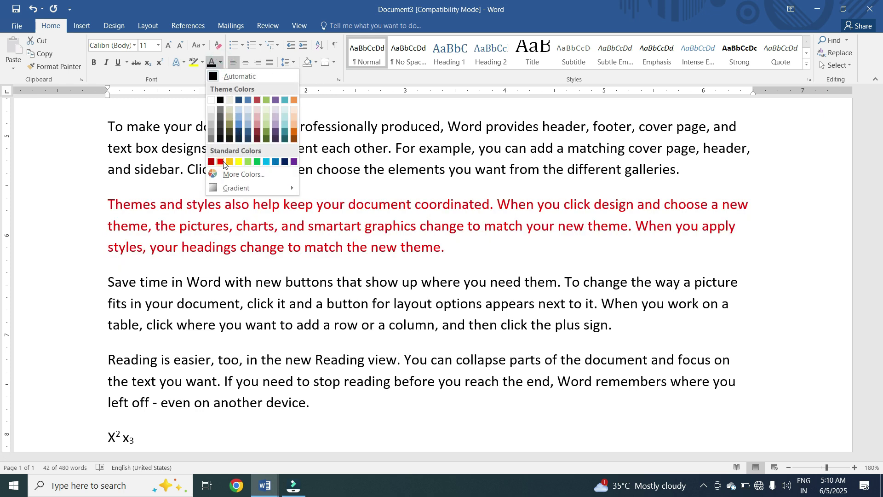
click(220, 162)
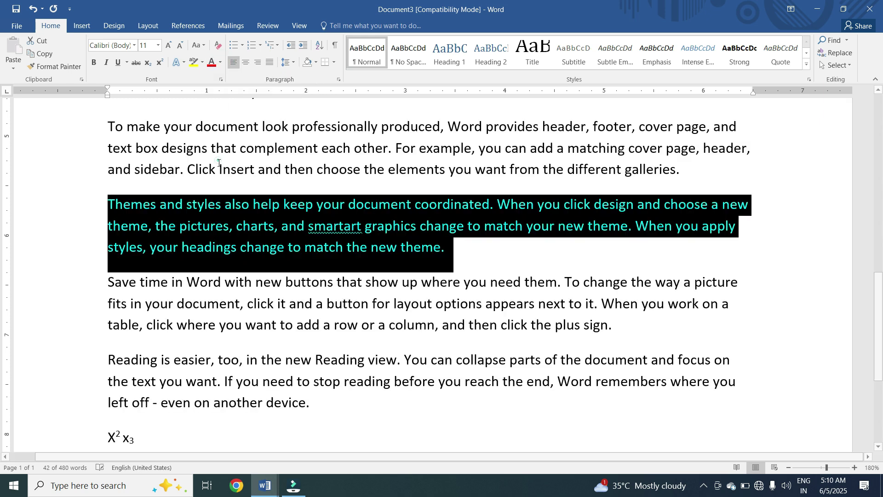
click(213, 244)
Step: Select the red "Themes and styles" paragraph and highlight it in dark blue
drag(89, 215, 78, 239)
double_click(76, 209)
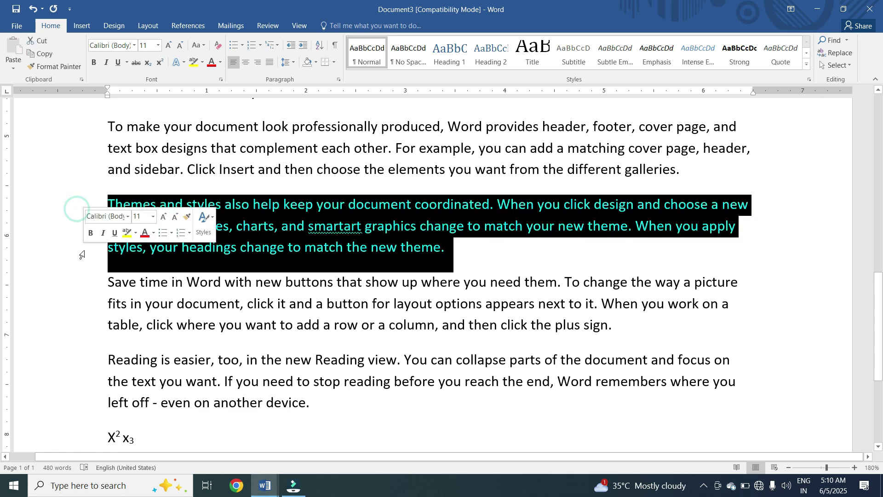
click(201, 66)
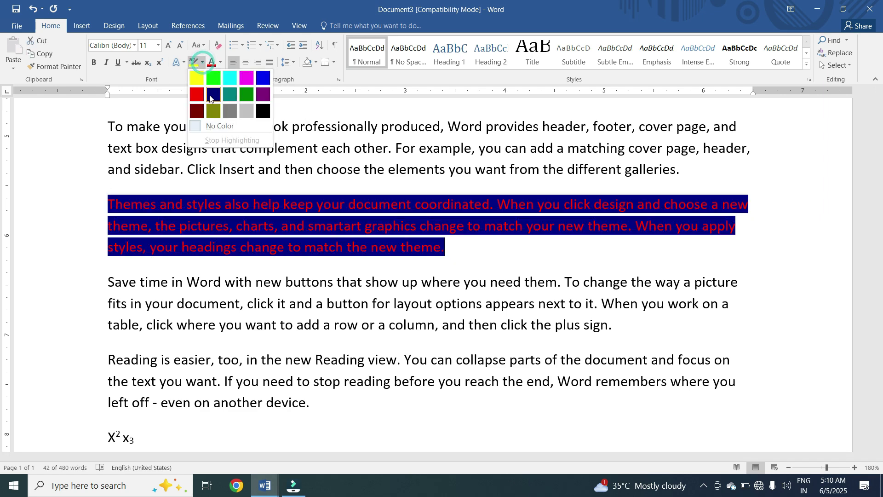
click(213, 95)
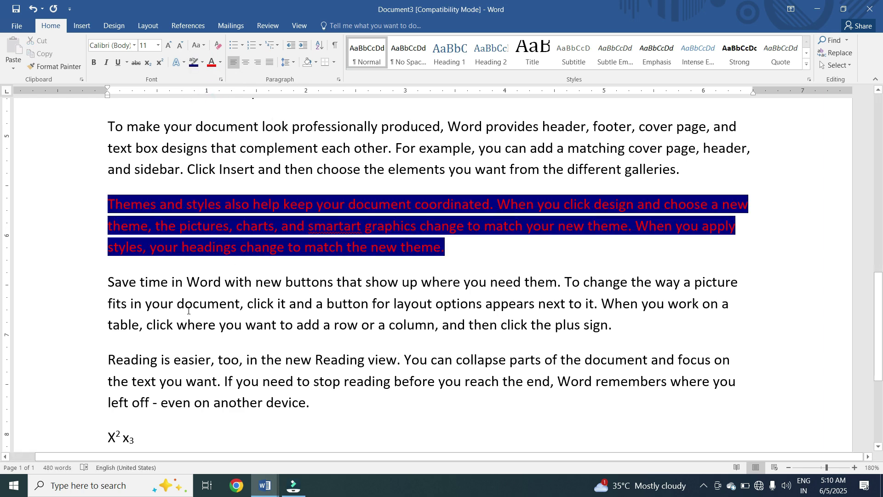
Step: Select the last "Save time in Word" paragraph, give its text a standard red outline and deselect it
double_click(69, 284)
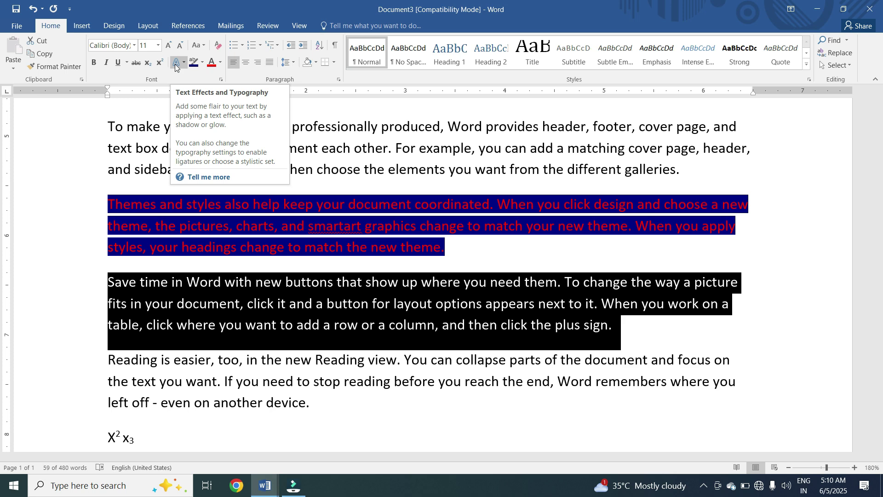
click(175, 64)
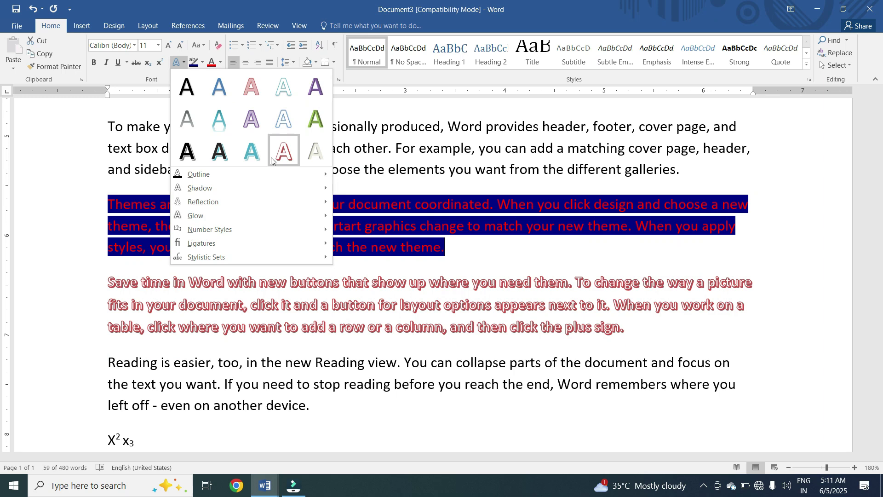
mouse_move(228, 173)
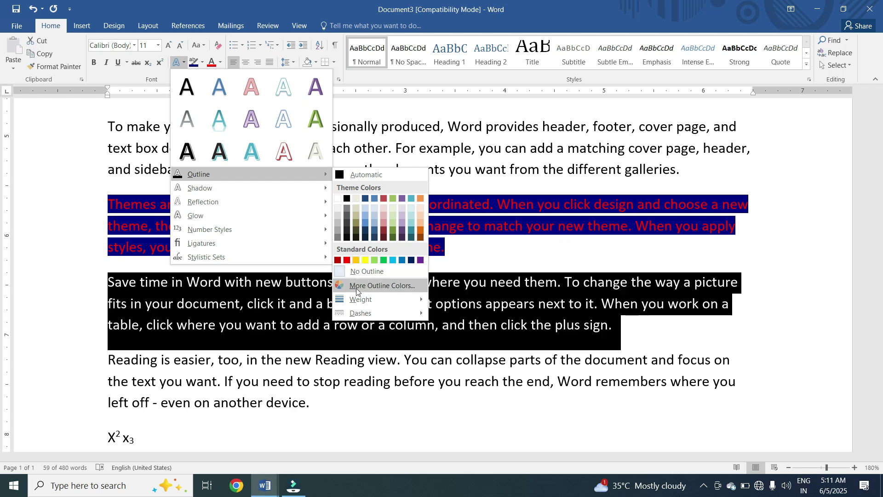
mouse_move(359, 299)
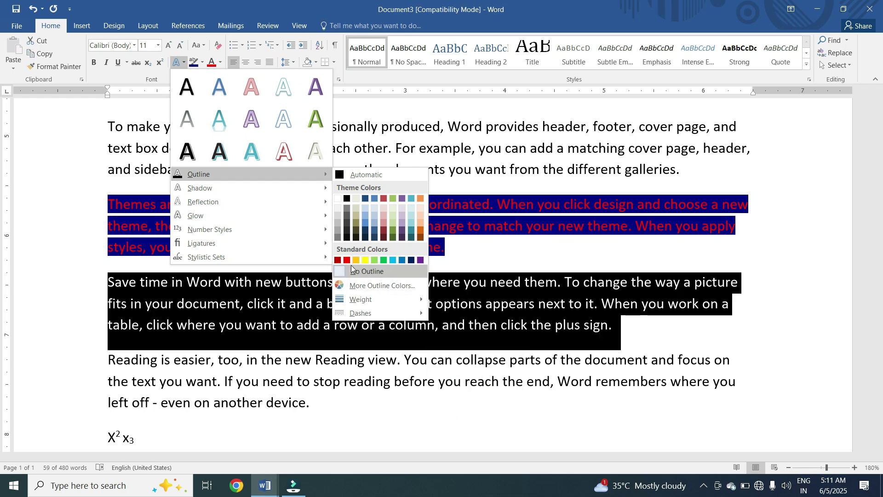
click(347, 261)
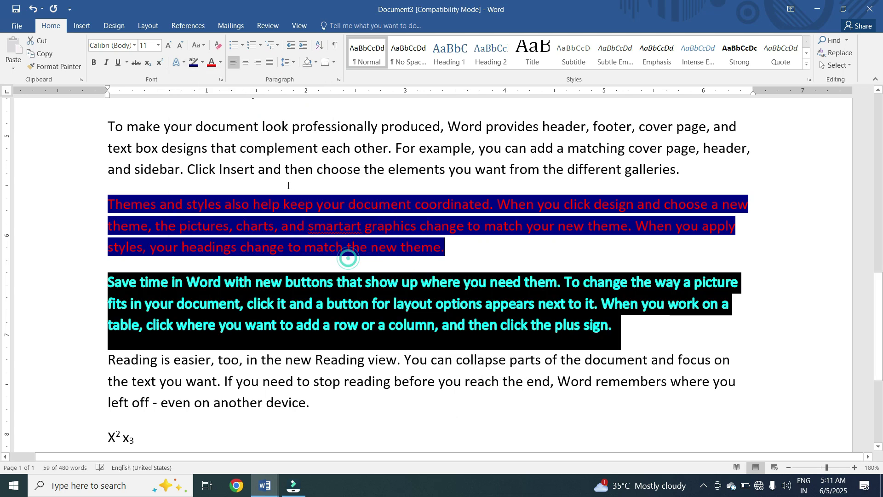
click(268, 299)
Step: Reselect the outlined "Save time in Word" paragraph and set its text outline weight to ¼ pt
double_click(83, 282)
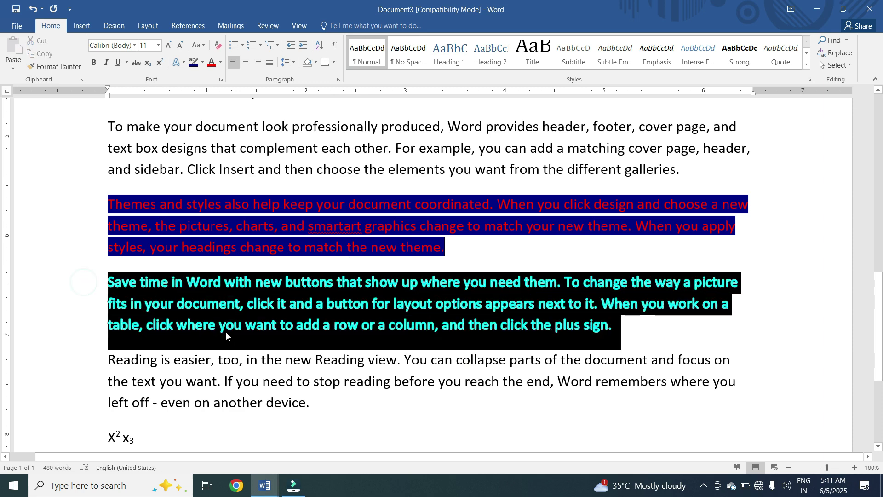
click(184, 63)
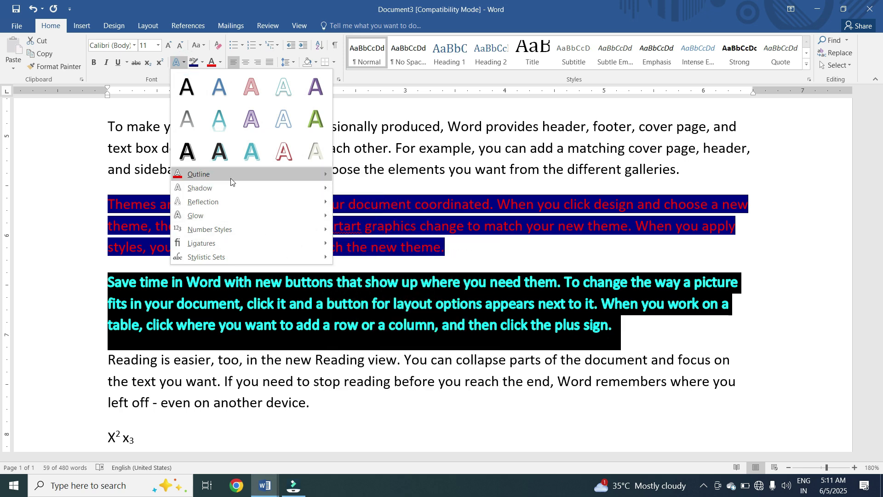
mouse_move(367, 300)
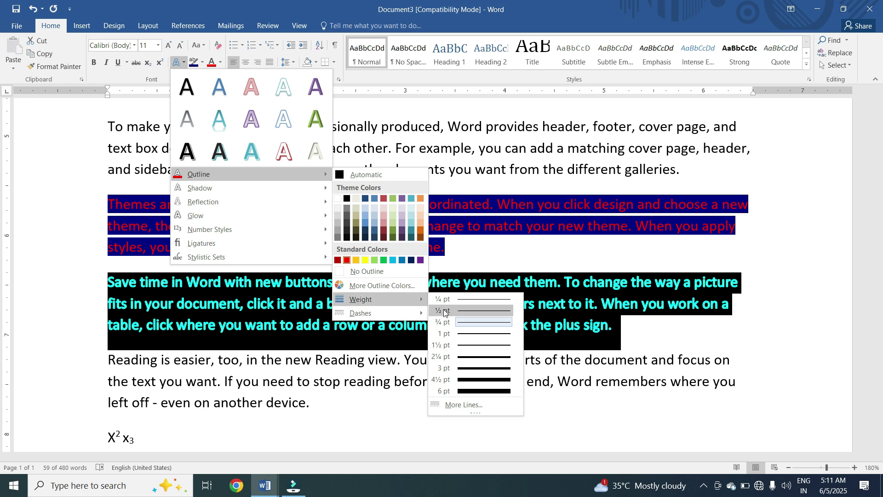
click(487, 300)
Step: Preview the shadow, reflection, glow and number style effects on the "Save time in Word" paragraph and keep its ligatures at None
click(186, 65)
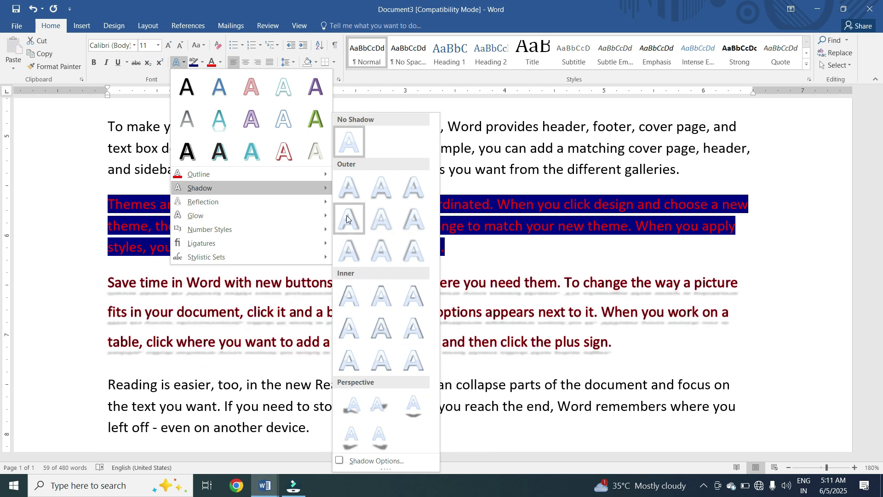
mouse_move(307, 208)
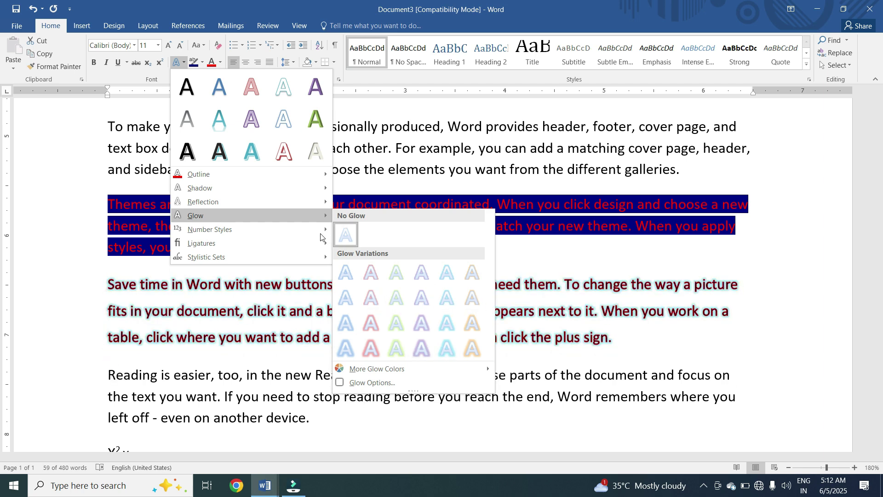
mouse_move(322, 229)
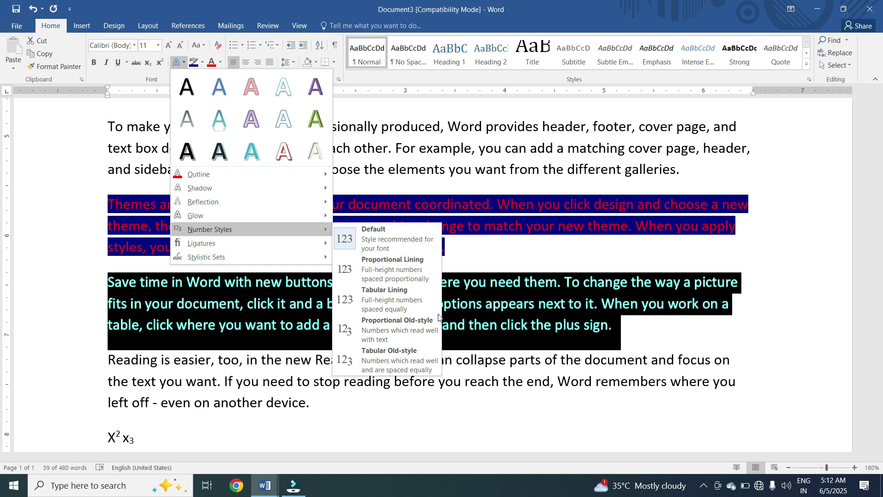
mouse_move(279, 246)
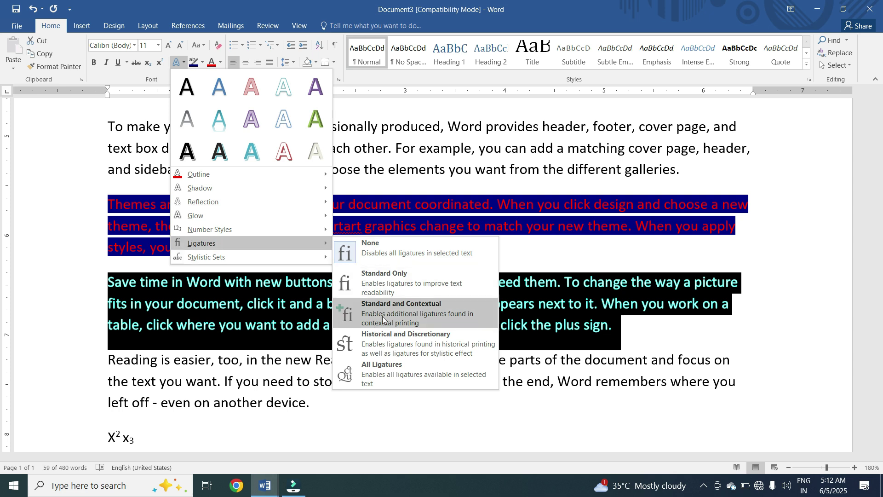
click(393, 259)
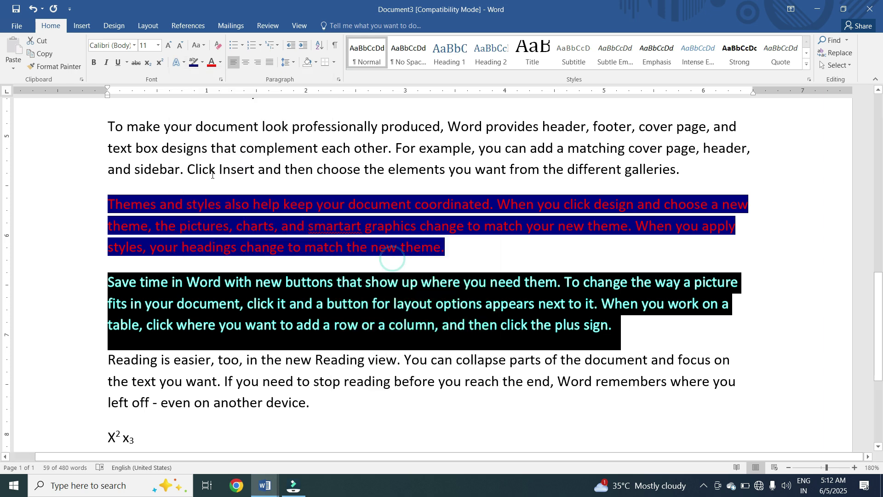
Step: Try Standard Only and Historical and Discretionary ligatures on the "Save time in Word" paragraph
click(184, 62)
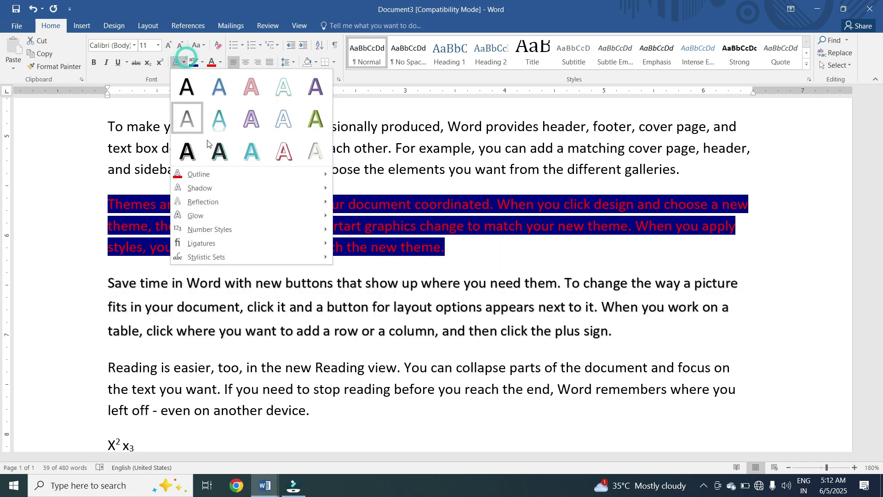
mouse_move(222, 241)
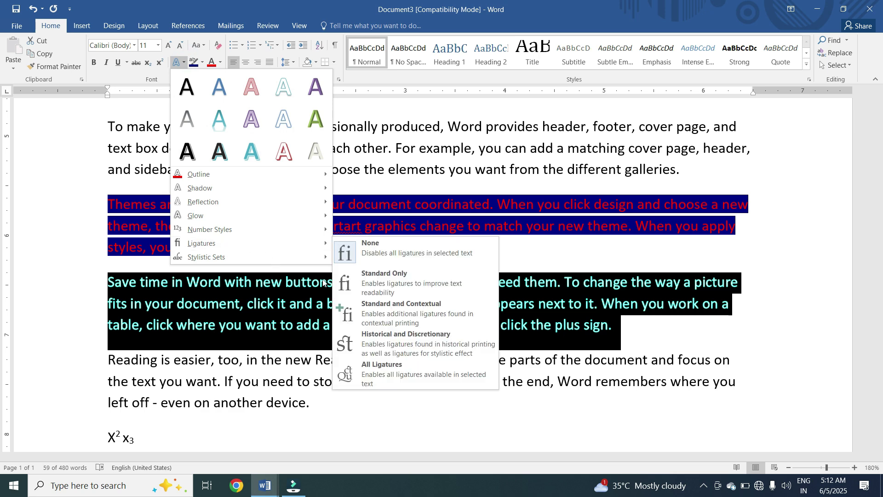
click(374, 306)
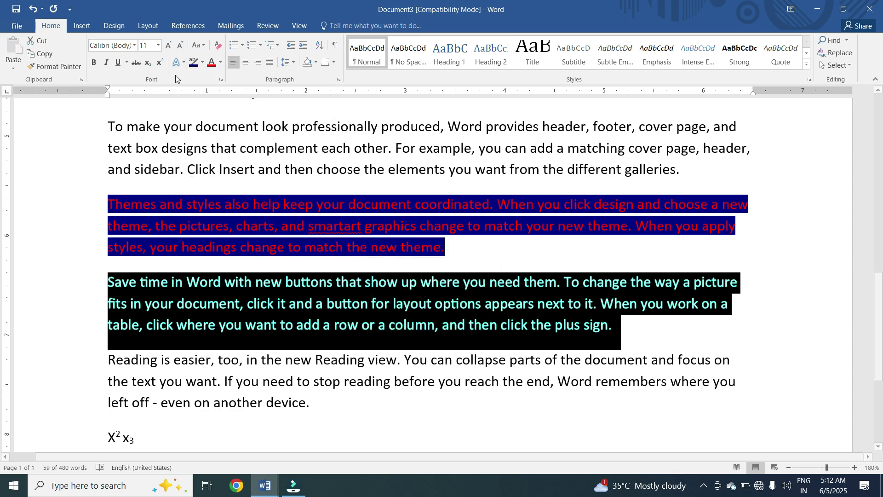
click(180, 63)
mouse_move(241, 243)
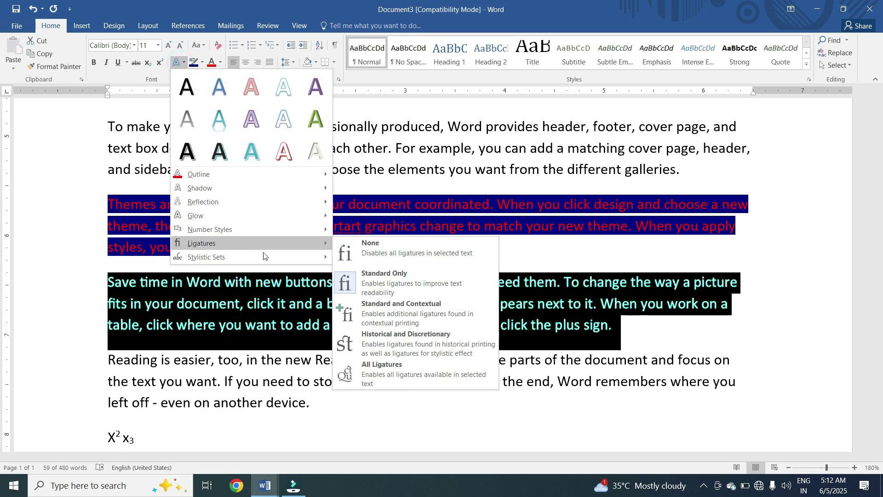
click(368, 347)
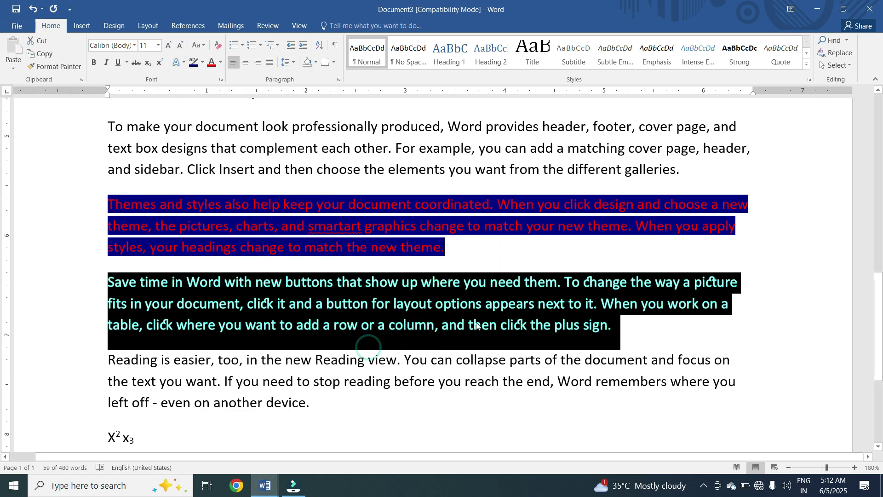
Step: Set the ligatures of the "Save time in Word" paragraph back to None
click(175, 63)
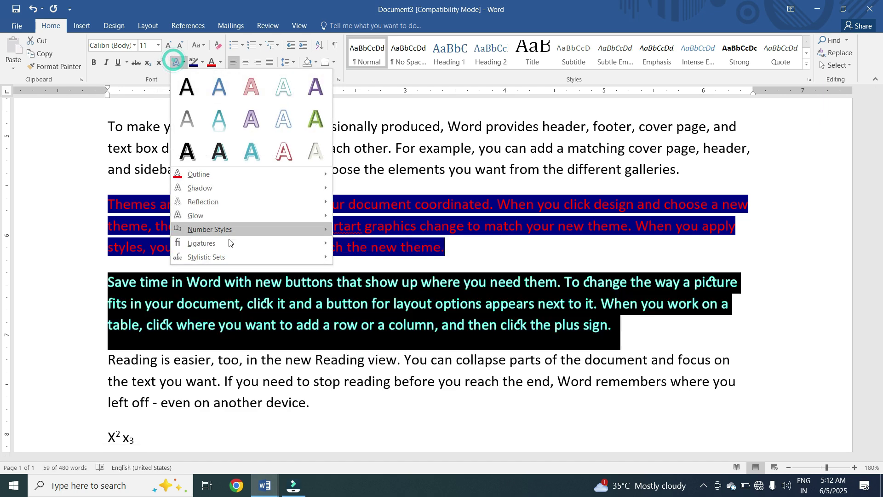
mouse_move(228, 244)
click(389, 249)
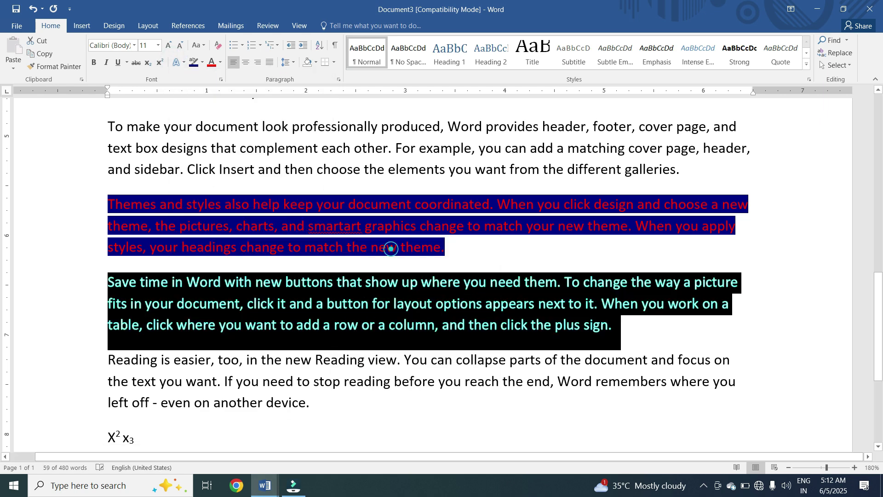
Step: Apply an individual stylistic set to the "Save time in Word" paragraph and look over its outline and shadow options
click(177, 62)
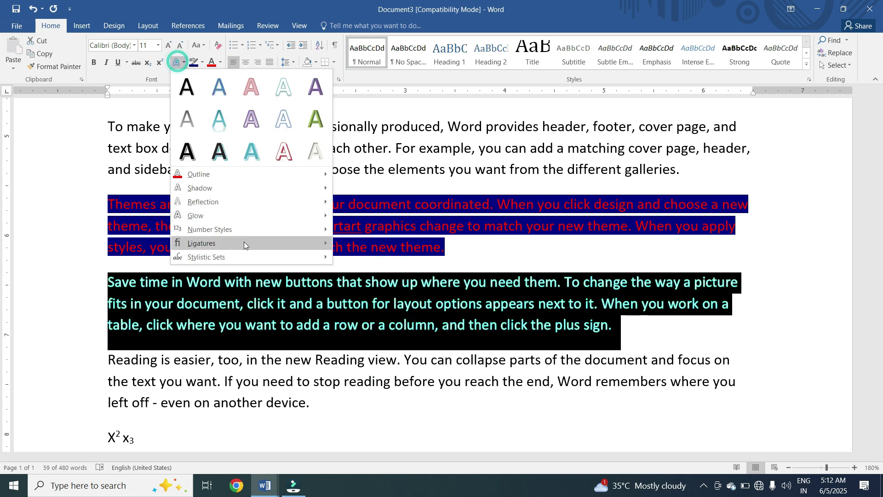
mouse_move(240, 259)
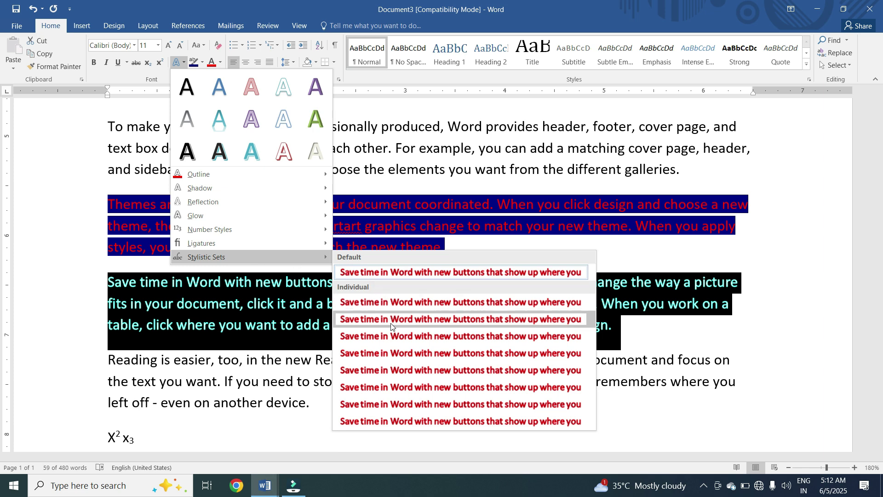
click(393, 414)
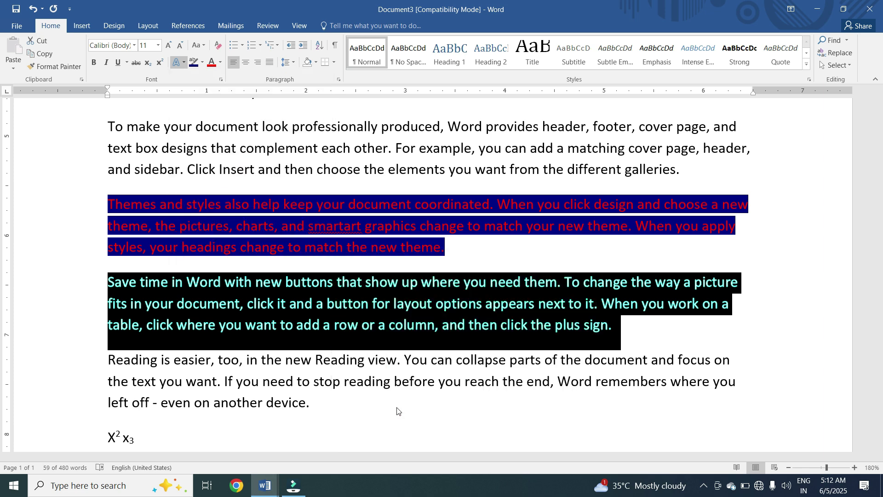
click(183, 63)
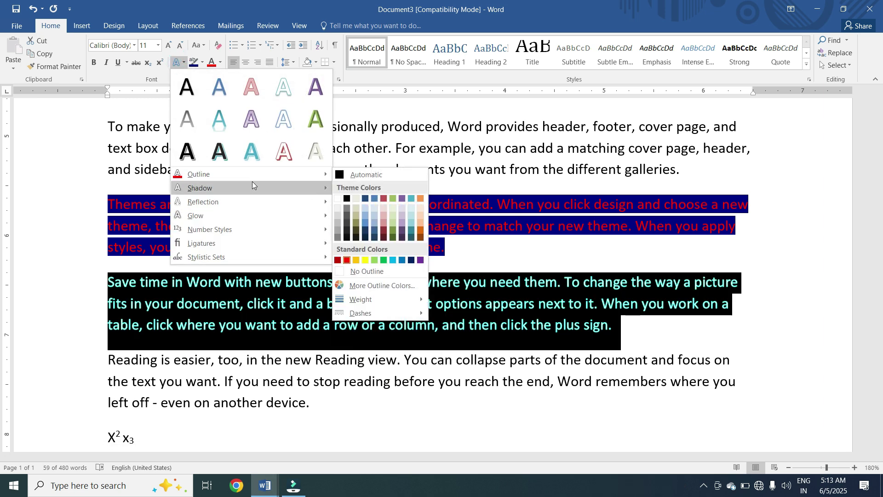
mouse_move(252, 182)
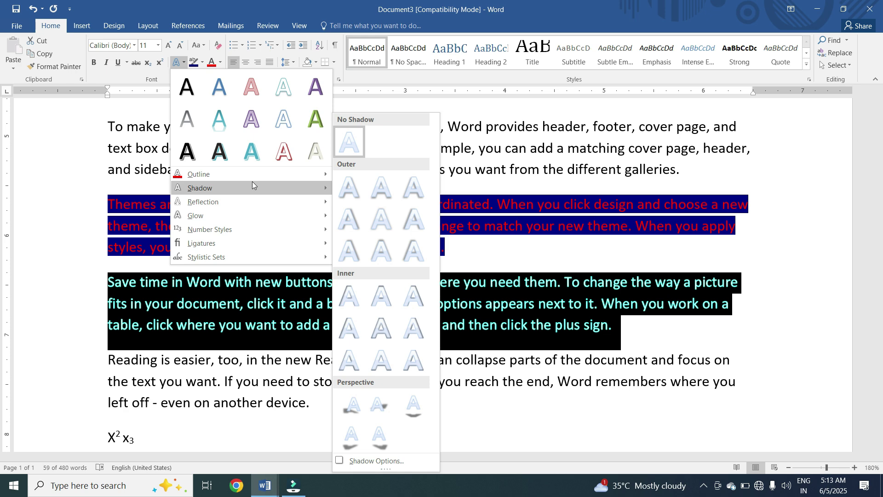
click(136, 244)
click(219, 259)
key(ctrl+z)
key(ctrl+z)
key(ctrl+z)
key(ctrl+z)
key(ctrl+z)
key(ctrl+z)
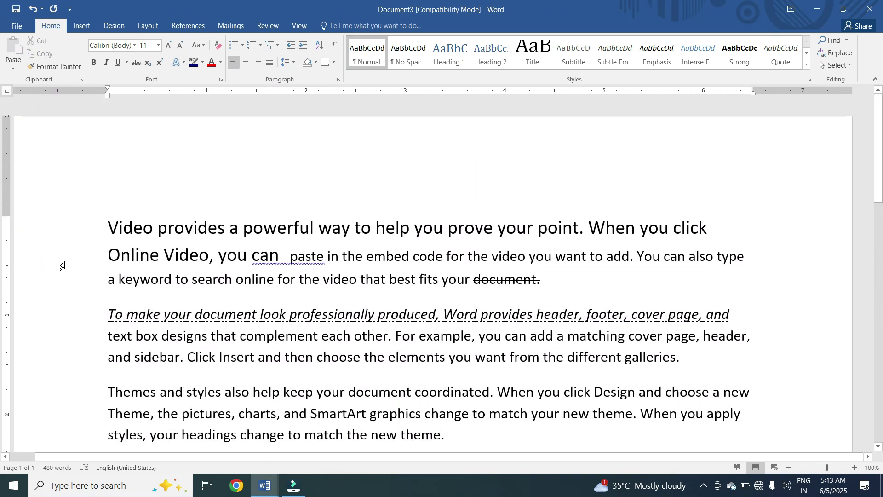
Step: Set the document's first line, "Video provides a powerful way…", in Lucida Handwriting and enlarge it to size 20
click(67, 232)
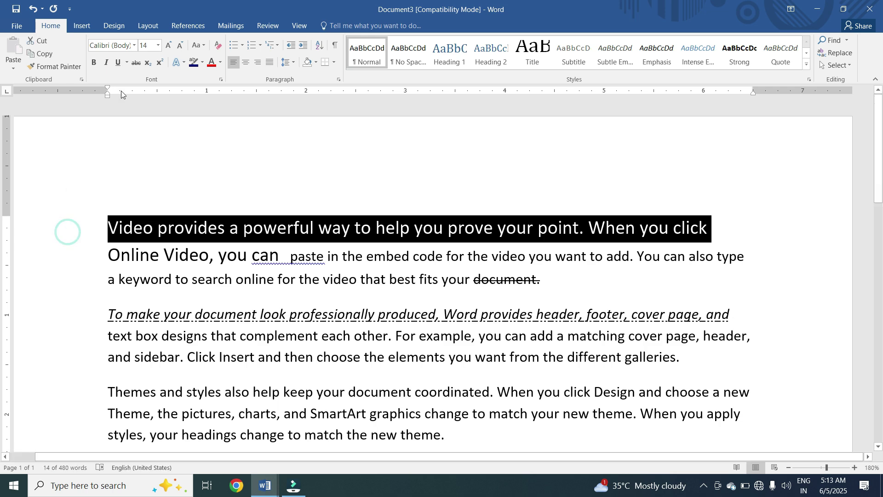
click(133, 45)
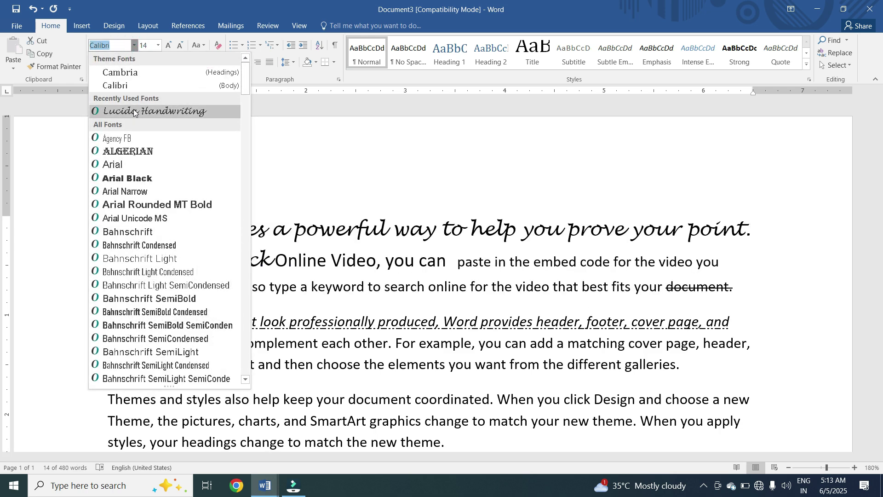
click(134, 111)
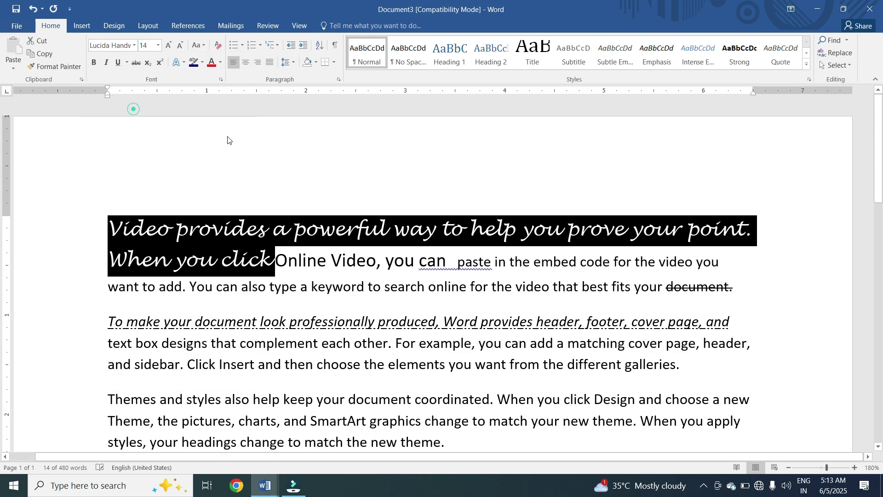
click(169, 45)
click(169, 45)
click(169, 45)
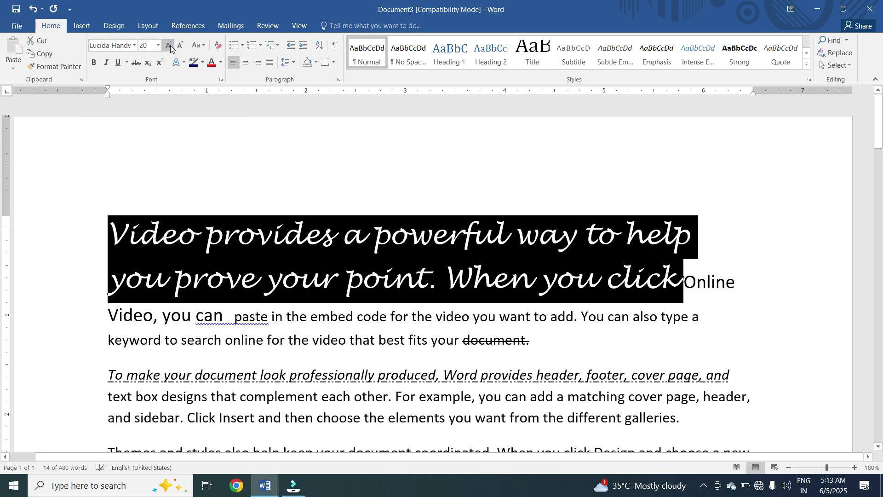
Step: Color the Lucida Handwriting opening text red and make it bold and italic
click(211, 63)
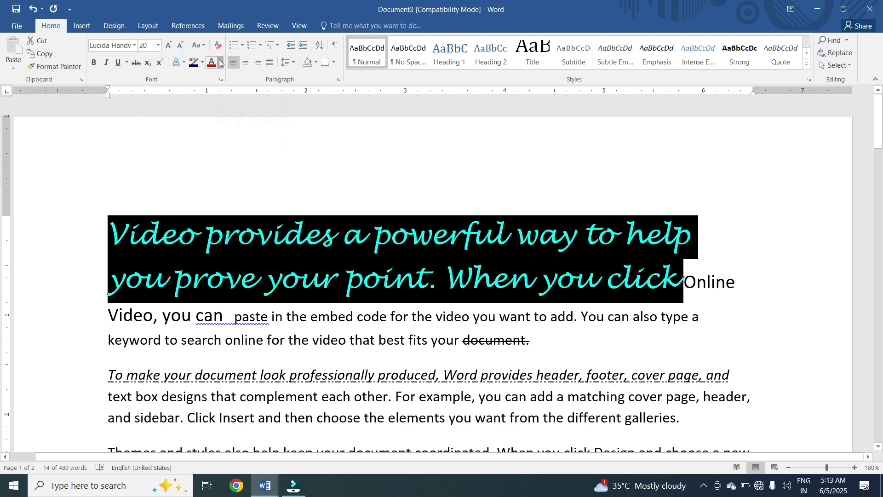
click(220, 63)
click(219, 161)
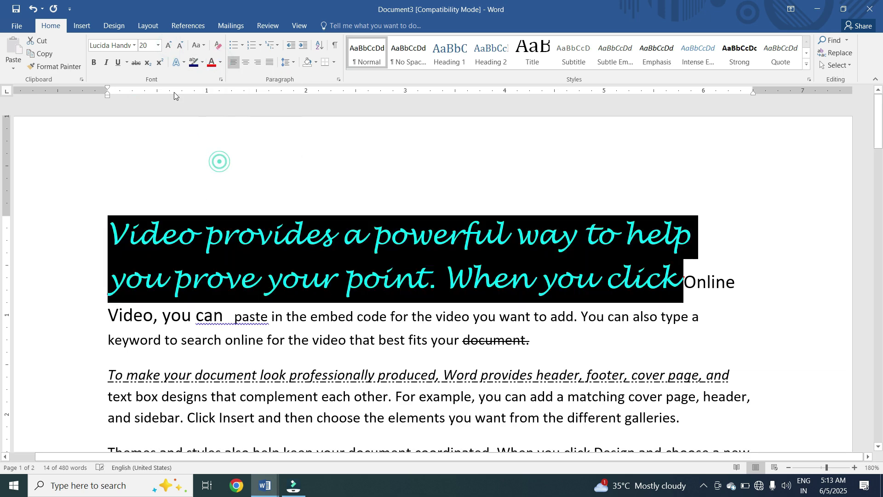
click(94, 62)
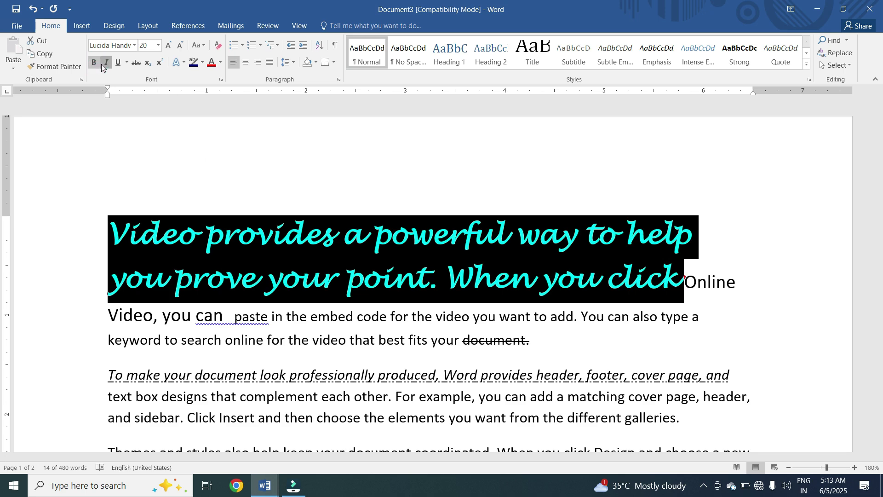
click(102, 67)
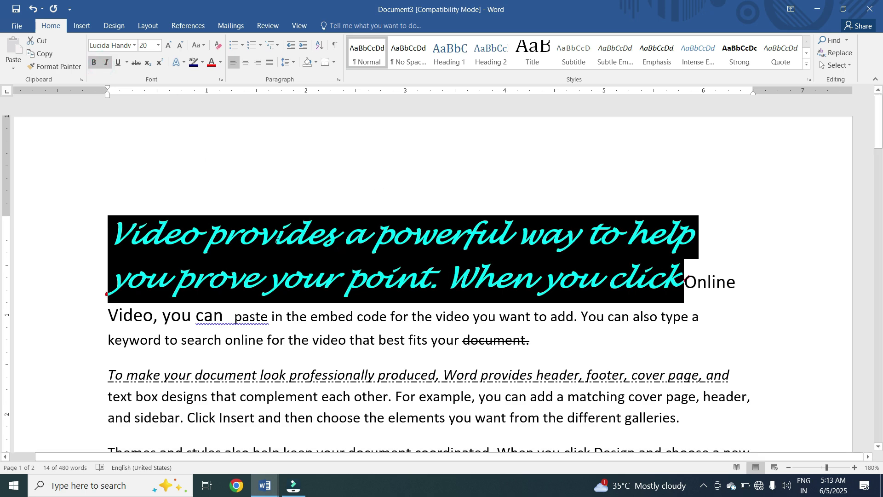
click(277, 243)
scroll(276, 234, down, 3)
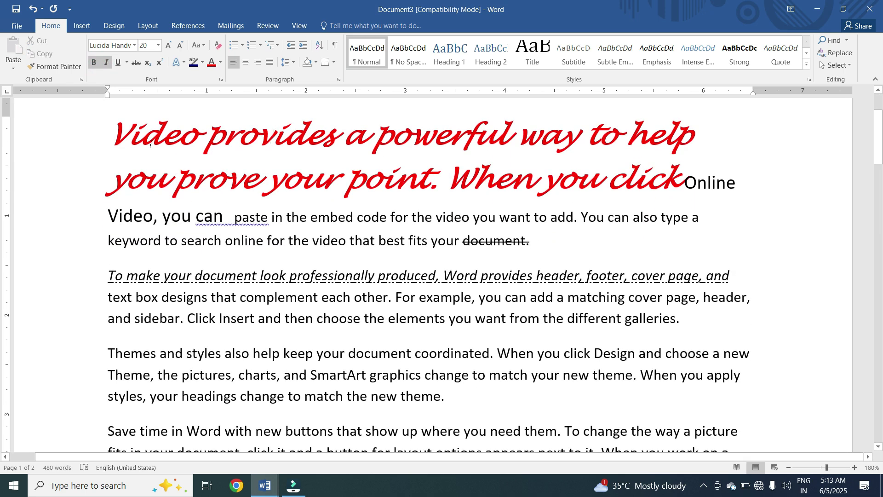
Step: Clear all formatting from the document's first two lines, and undo the clearing
drag(82, 131, 99, 168)
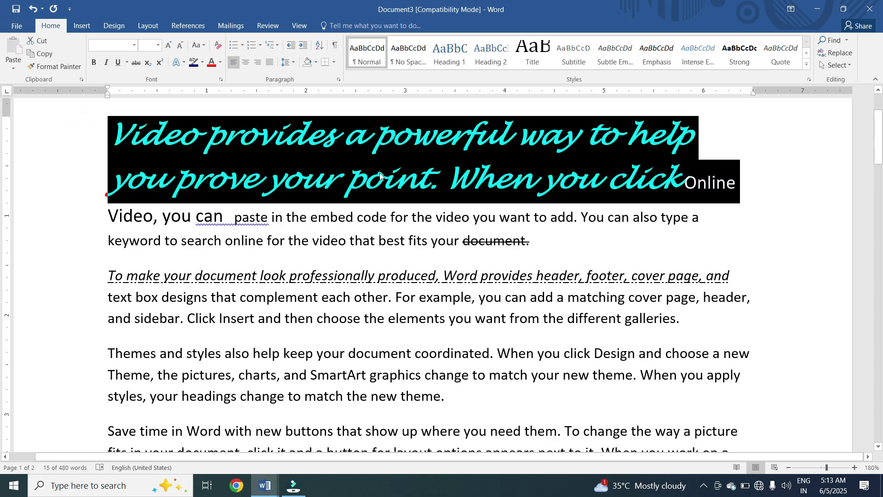
click(219, 45)
click(214, 130)
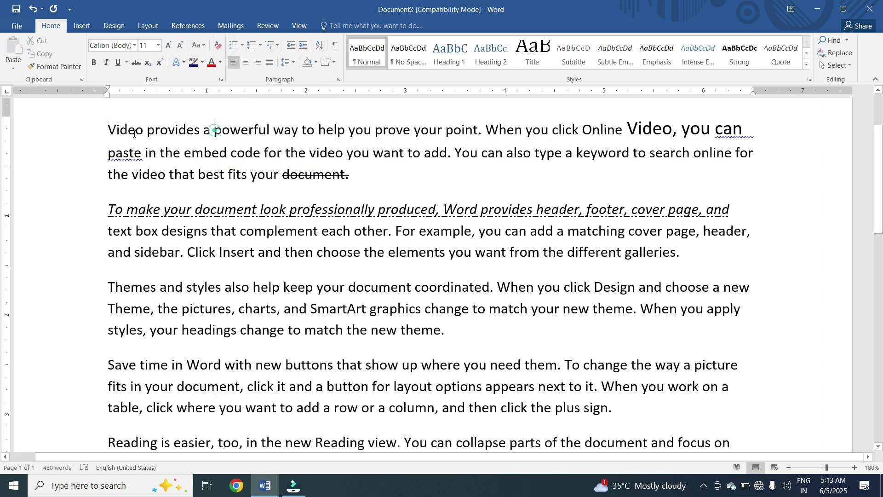
click(86, 133)
click(192, 152)
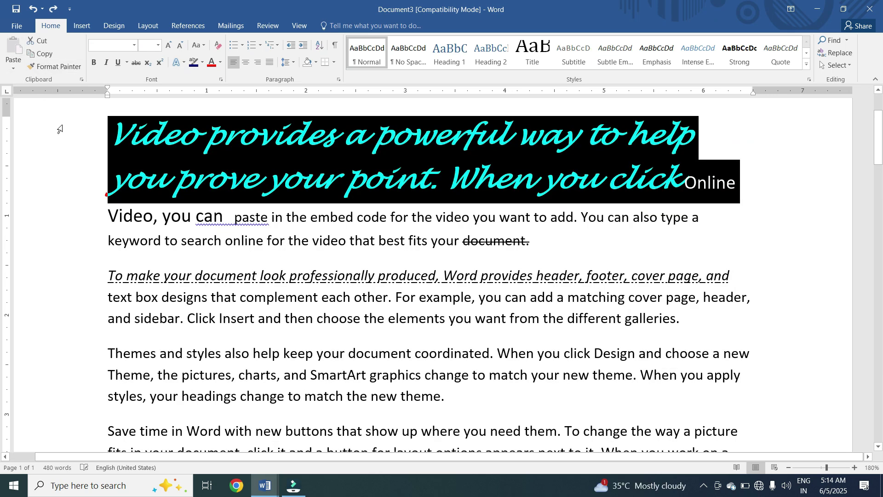
key(ctrl+z)
click(131, 154)
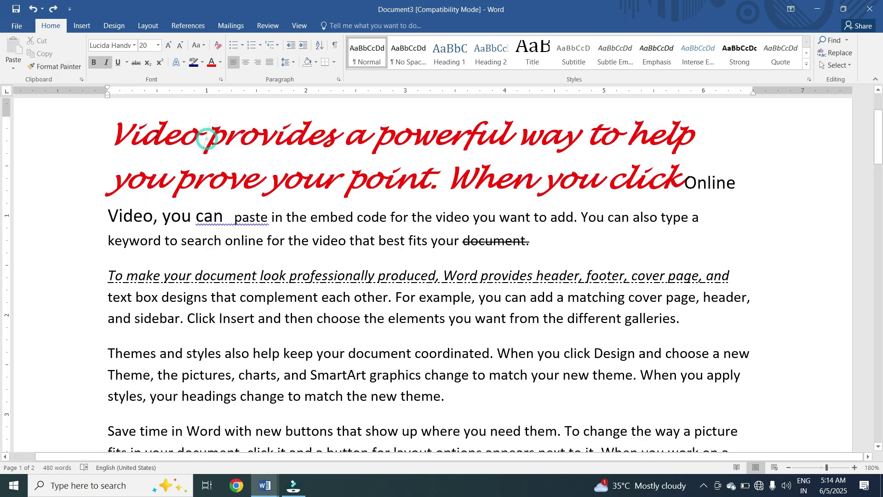
Step: Copy the red script formatting from the start of "Video" onto "Themes and styles also help keep your document coordinated" with Format Painter
drag(108, 131, 138, 129)
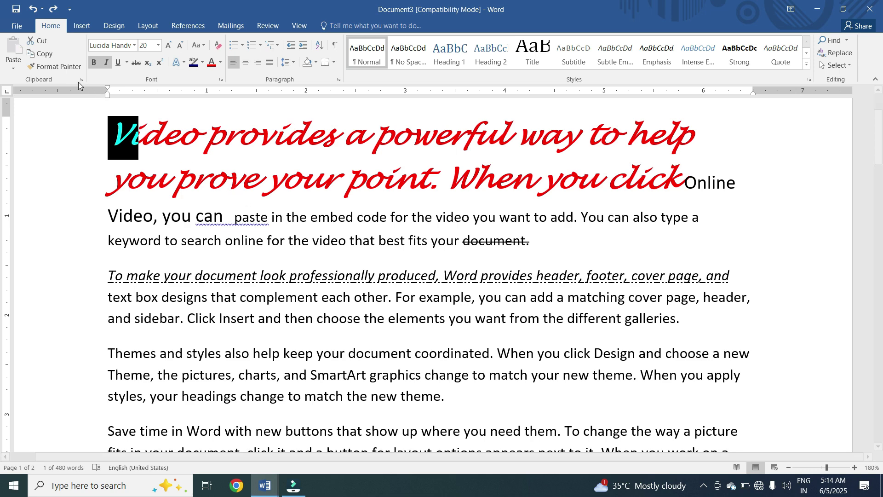
click(235, 136)
drag(134, 133, 107, 135)
click(64, 67)
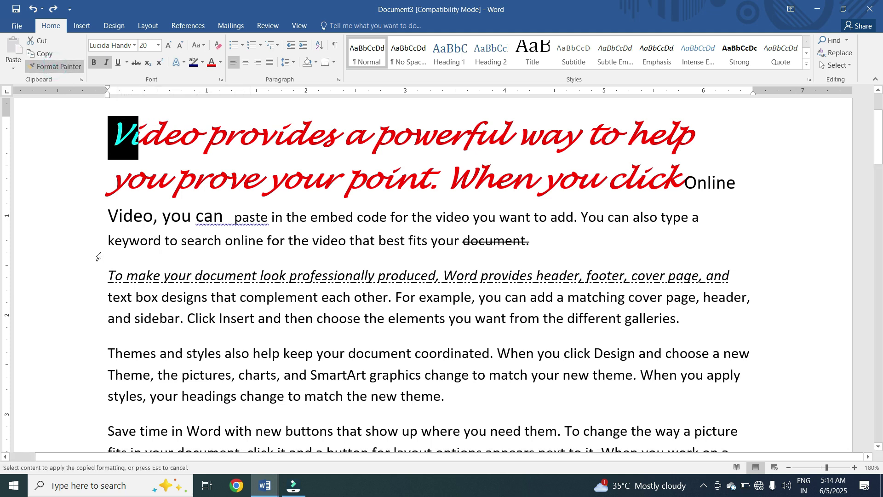
mouse_move(107, 353)
mouse_down()
mouse_move(593, 355)
mouse_move(450, 358)
mouse_move(486, 356)
mouse_up()
click(427, 368)
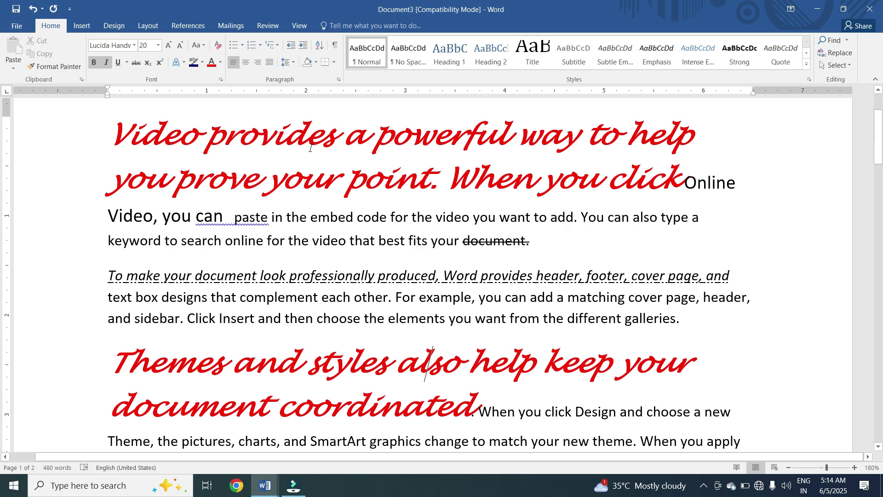
Step: Copy the formatting of the "T" in "Themes" onto "Theme, the pictures, charts, and SmartArt graphics change to match your new theme" with Format Painter
scroll(340, 165, down, 3)
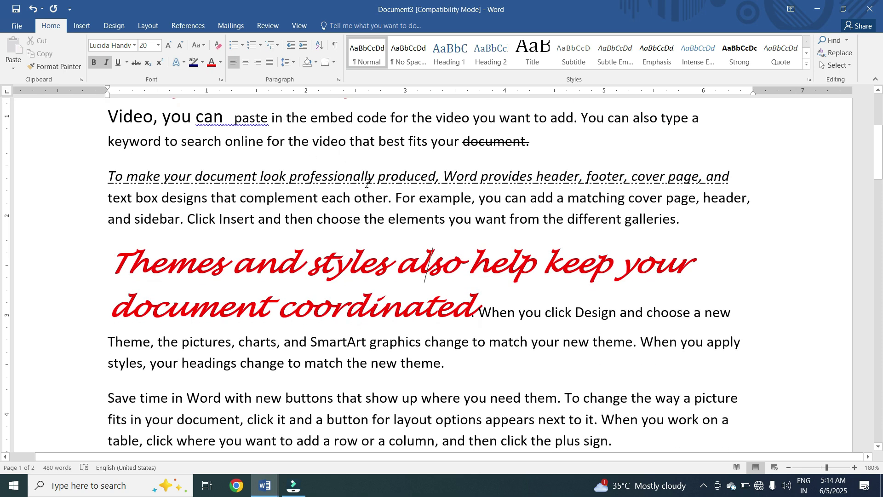
scroll(367, 183, down, 2)
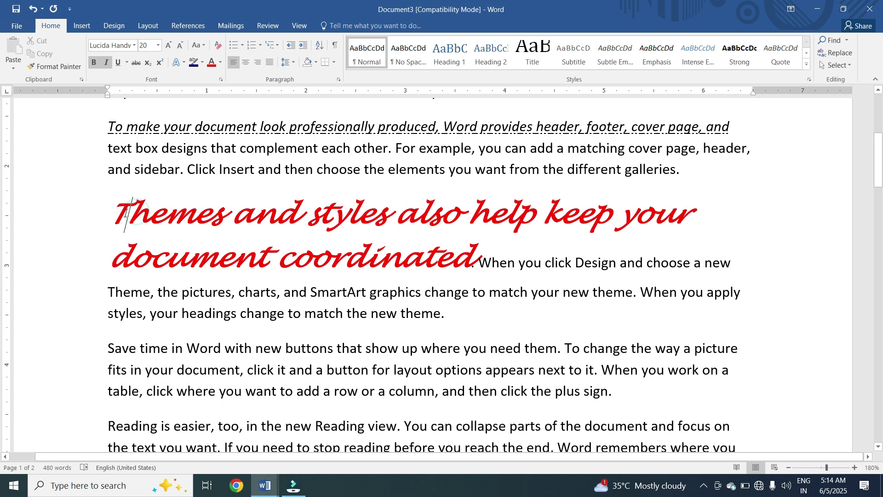
drag(128, 214, 131, 231)
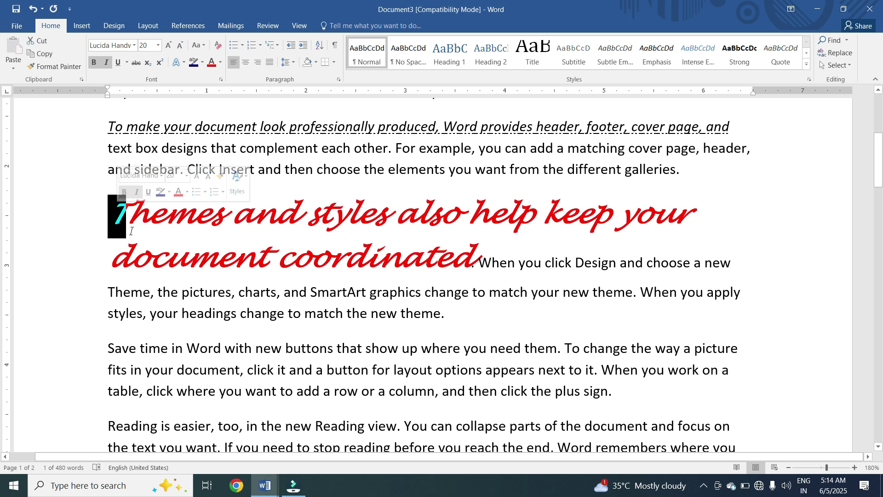
click(162, 218)
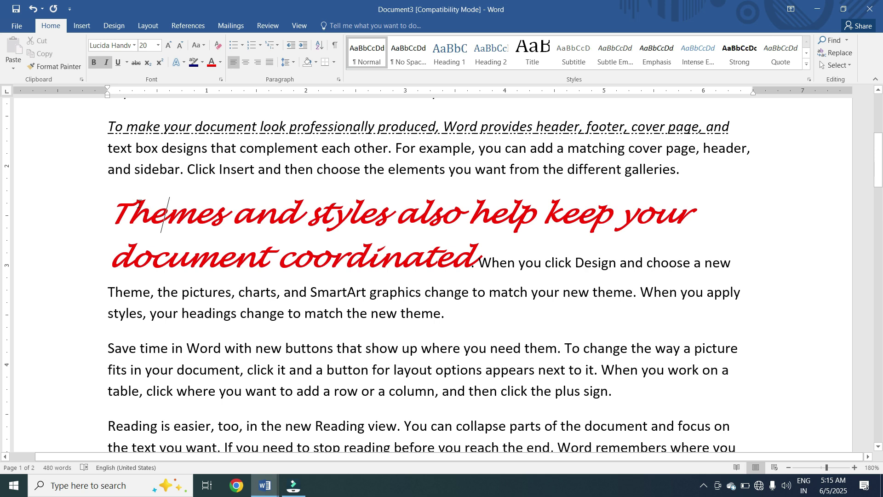
drag(138, 203, 147, 205)
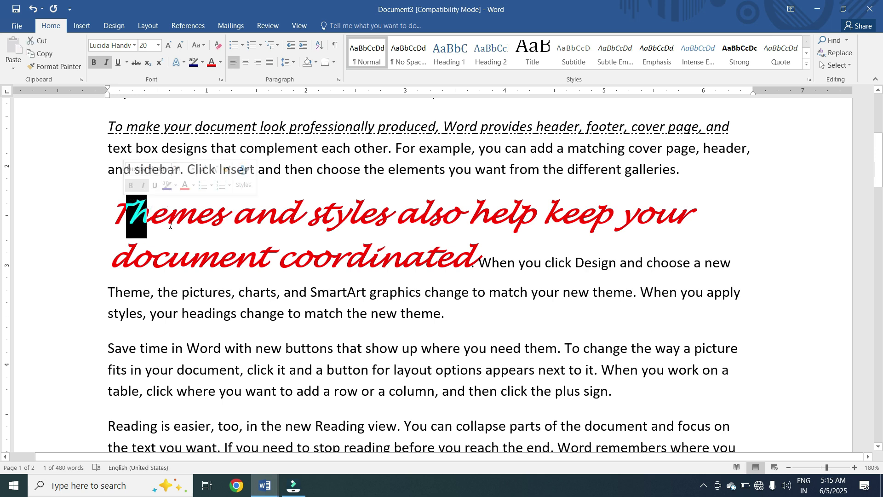
key(Left)
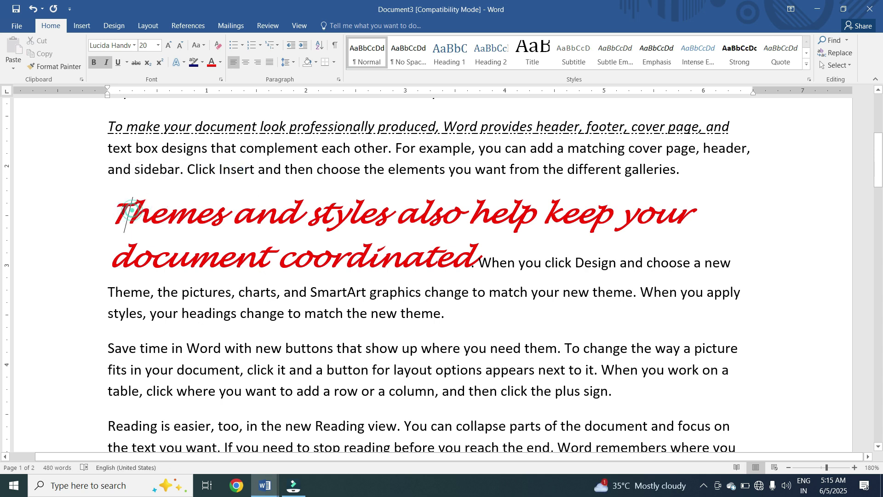
key(shift+Left)
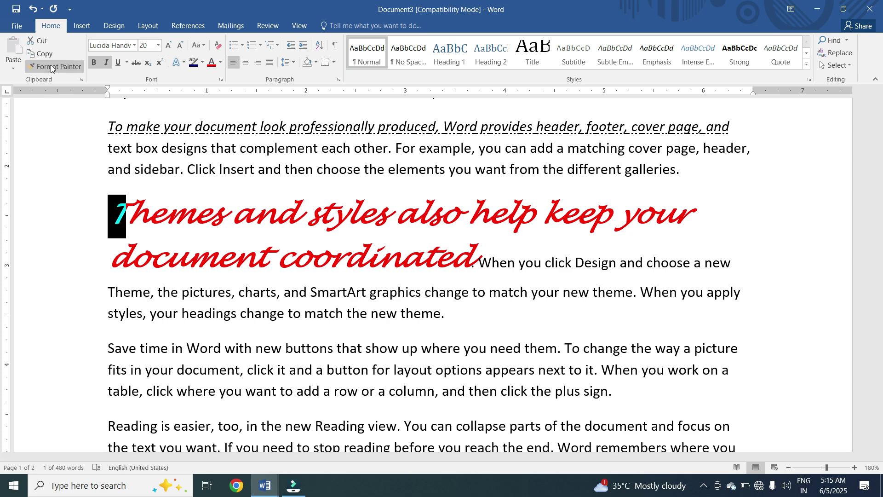
click(59, 67)
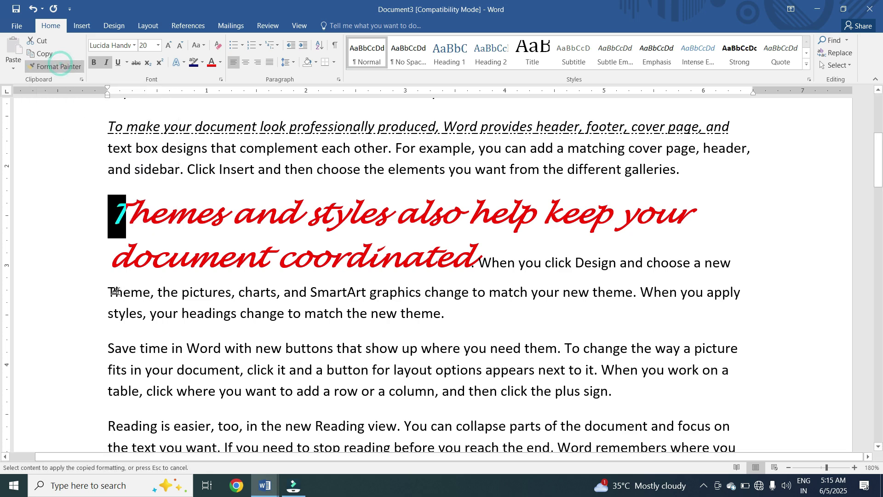
mouse_move(106, 291)
mouse_down()
mouse_move(281, 260)
mouse_move(305, 291)
mouse_move(631, 291)
mouse_move(625, 285)
mouse_up()
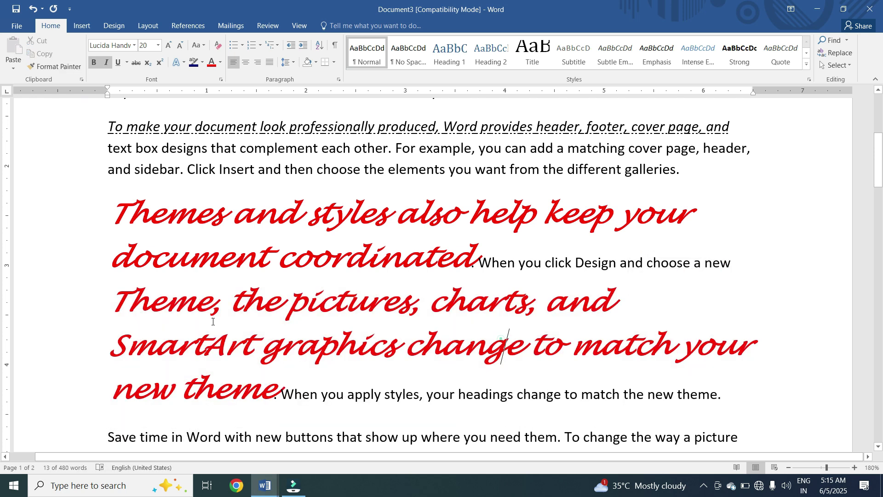
click(501, 339)
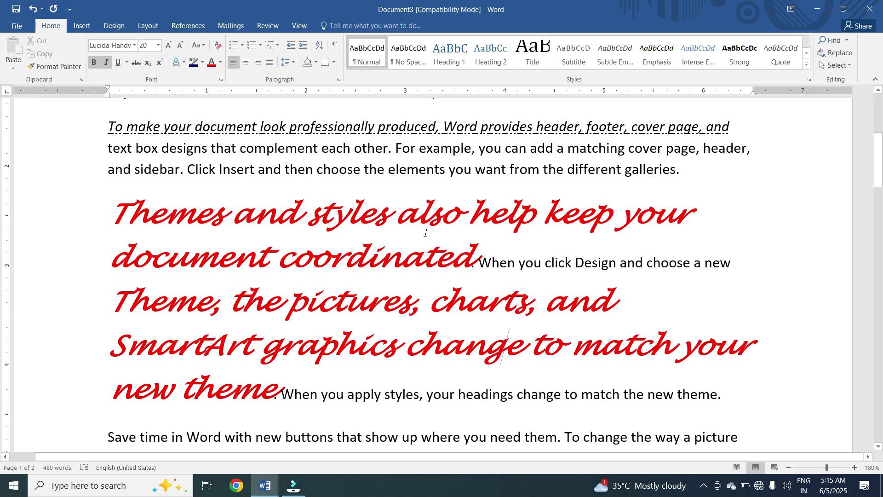
scroll(425, 234, down, 5)
click(217, 239)
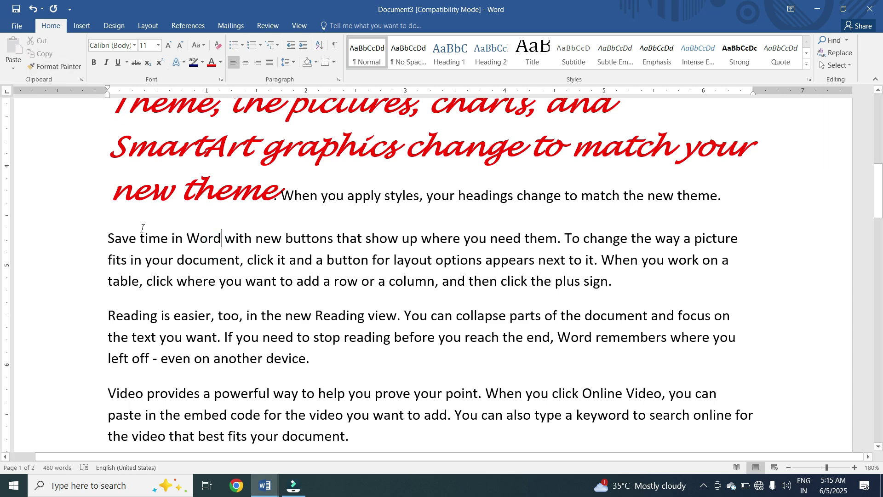
click(79, 238)
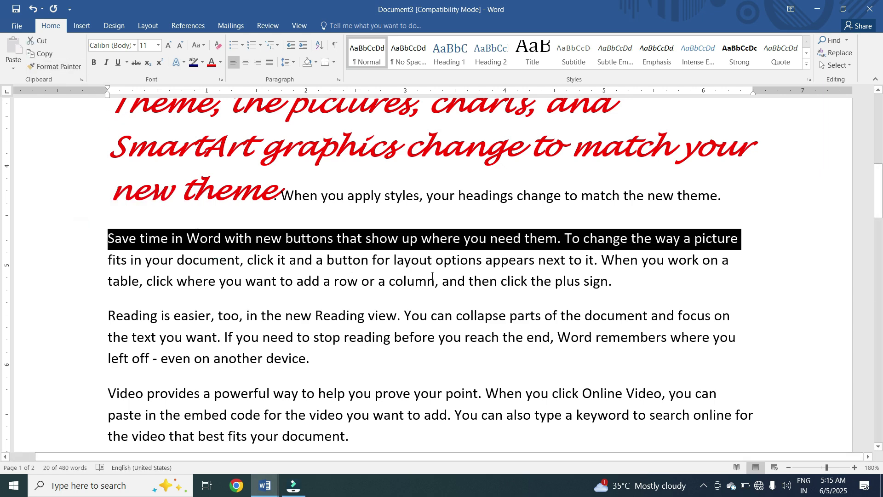
scroll(460, 256, down, 6)
click(414, 344)
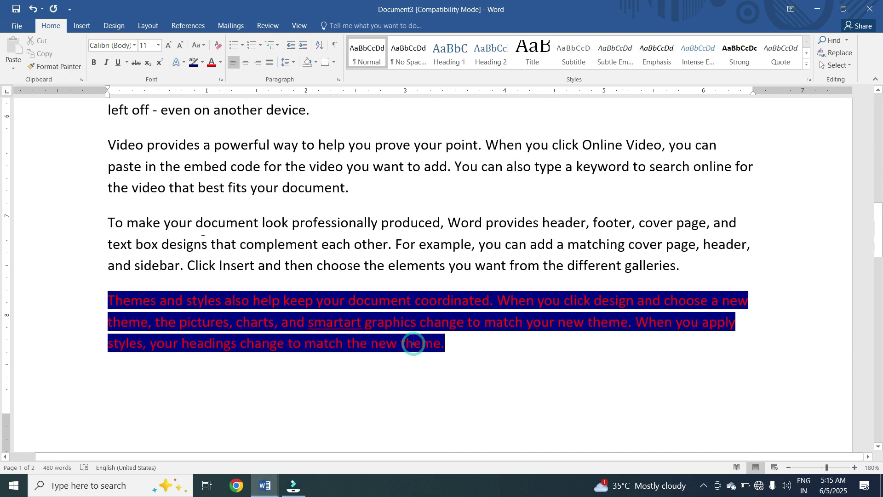
Step: Add a new paragraph reading "COMPUTR TRAINING" directly below the plain video paragraph ending "best fits your document."
click(370, 190)
key(Return)
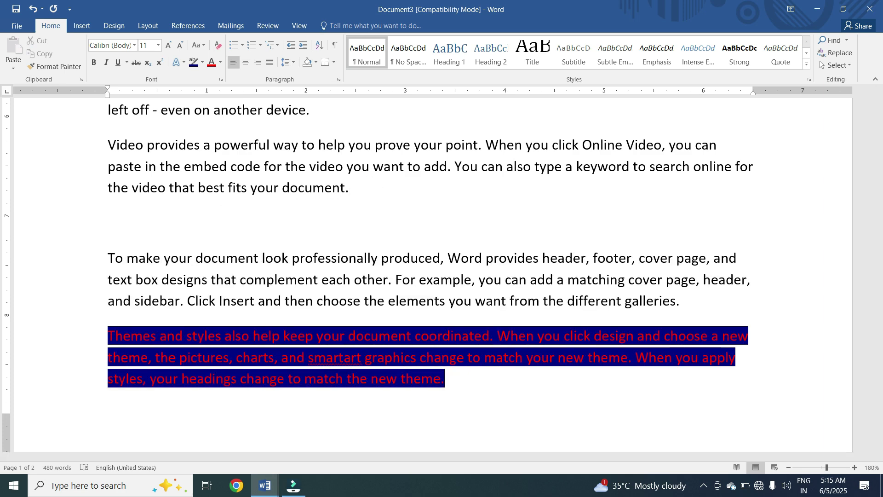
text(COMPUTR TRAINING)
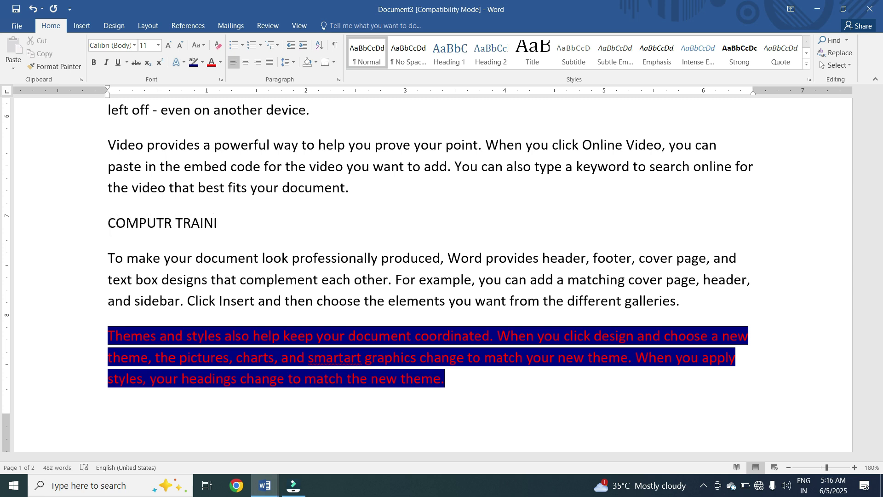
Step: Copy the "COMPUTR TRAINING" line and paste it on the blank line at the start of page 2
drag(310, 221, 115, 240)
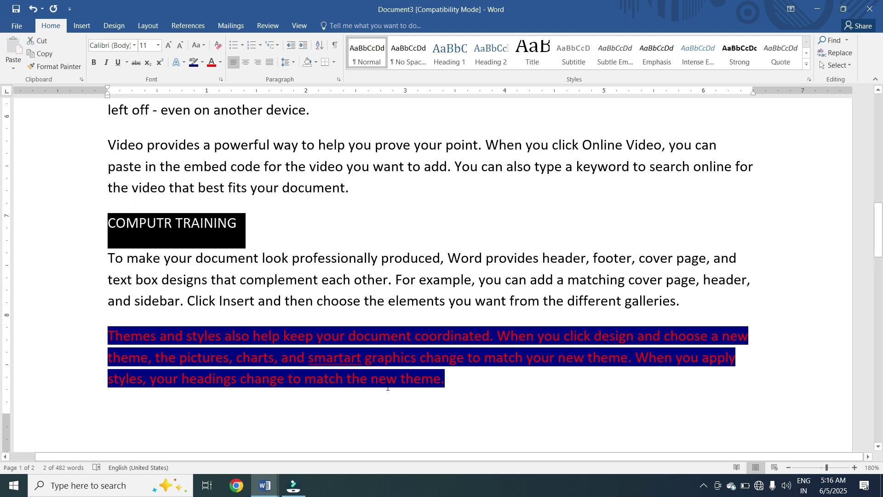
click(113, 404)
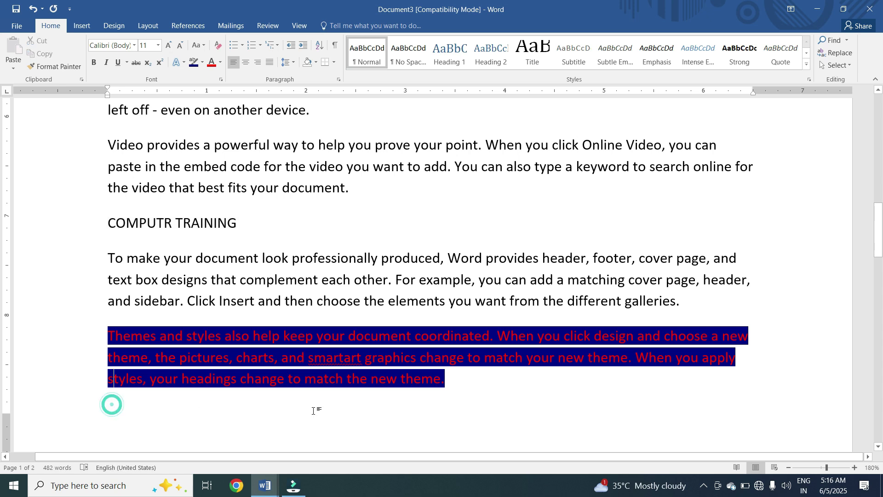
drag(255, 226, 70, 230)
click(41, 55)
click(507, 386)
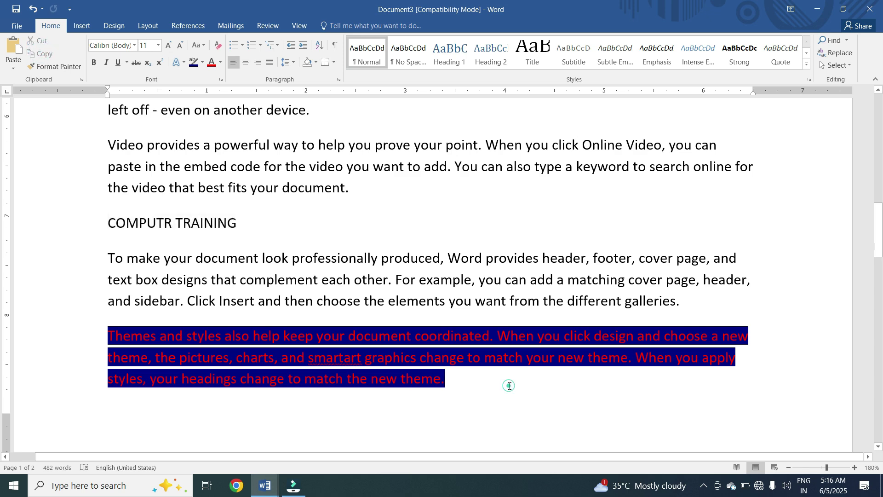
scroll(507, 386, down, 5)
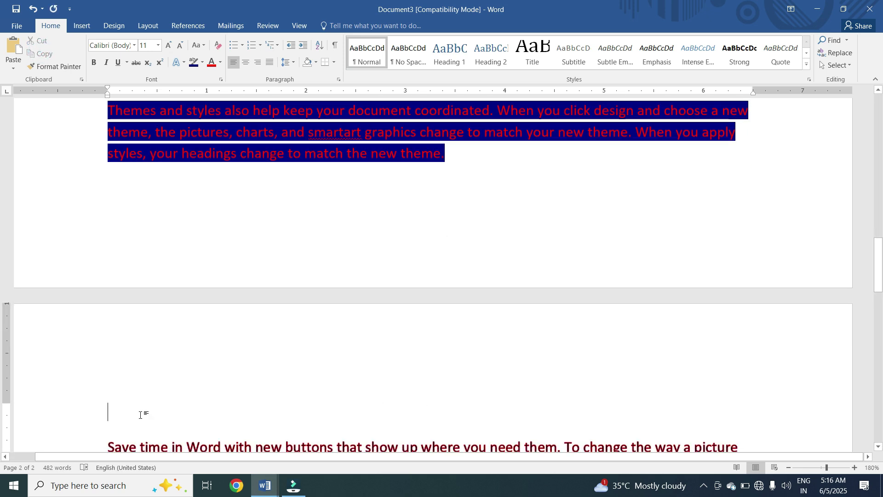
scroll(140, 415, up, 6)
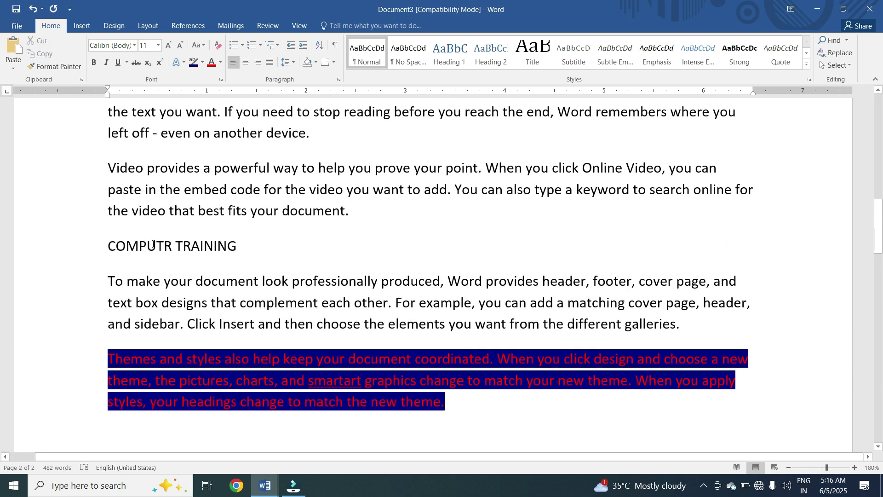
scroll(153, 244, down, 2)
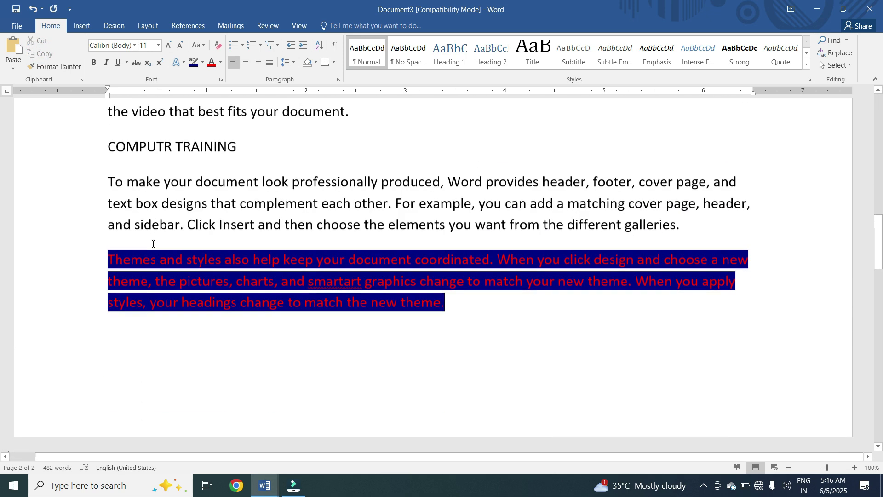
click(13, 49)
Step: Compare the original "COMPUTR TRAINING" line on page 1 with its pasted copy on page 2
scroll(212, 384, up, 4)
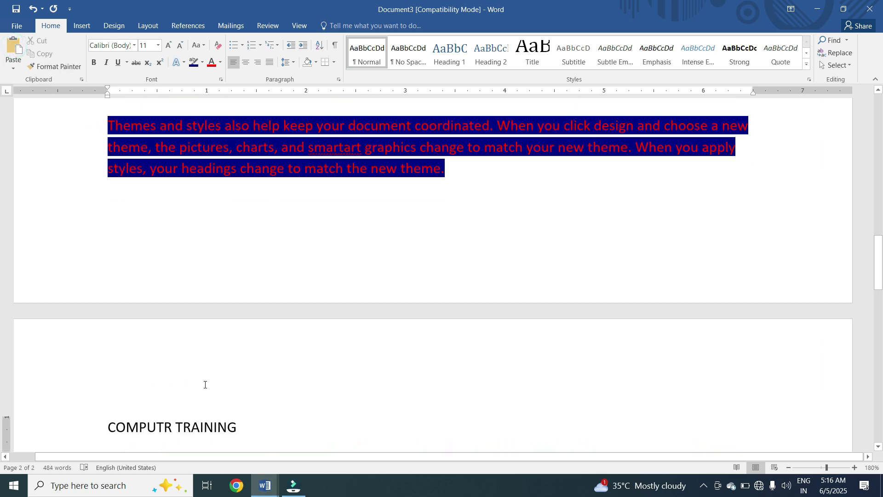
drag(243, 161, 108, 125)
scroll(286, 305, down, 5)
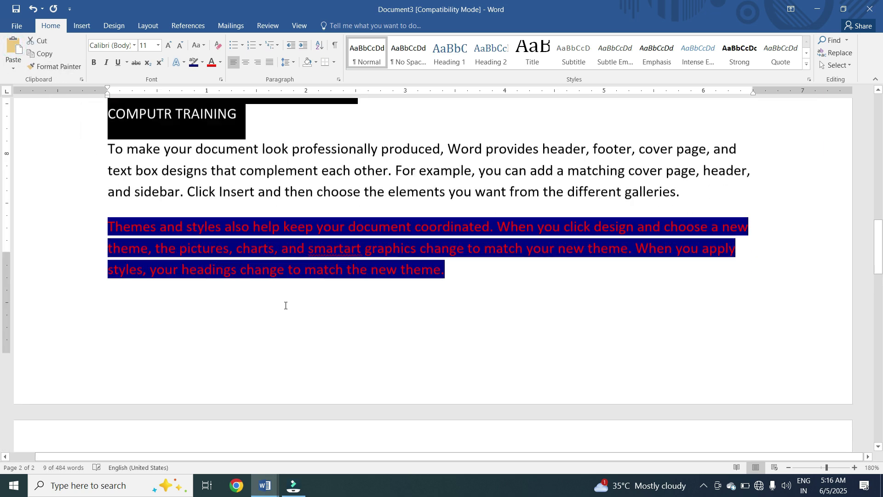
triple_click(243, 322)
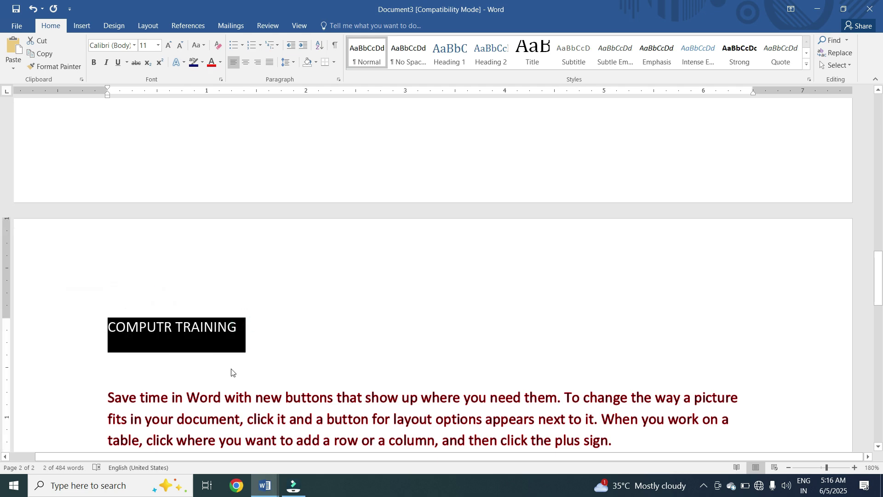
scroll(235, 368, up, 8)
scroll(237, 367, down, 2)
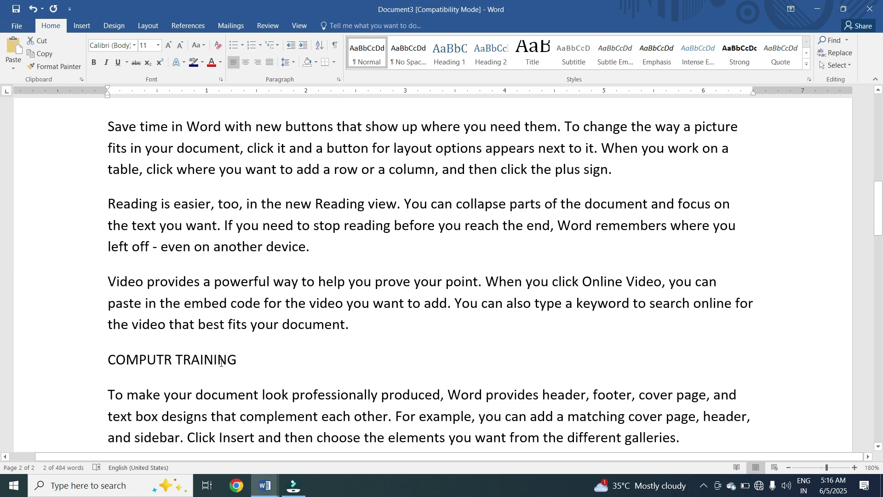
Step: Cut the original "COMPUTR TRAINING" line and paste it above the red script text at the document's start, removing the extra blank line
triple_click(220, 363)
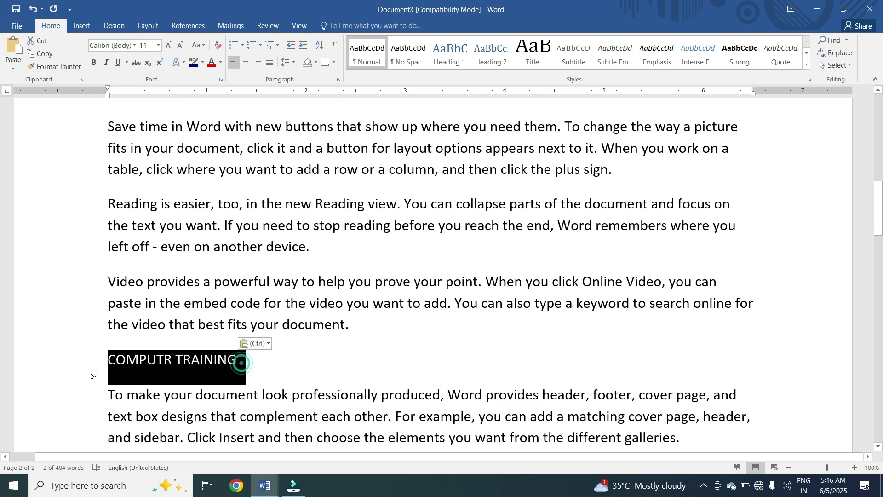
click(40, 42)
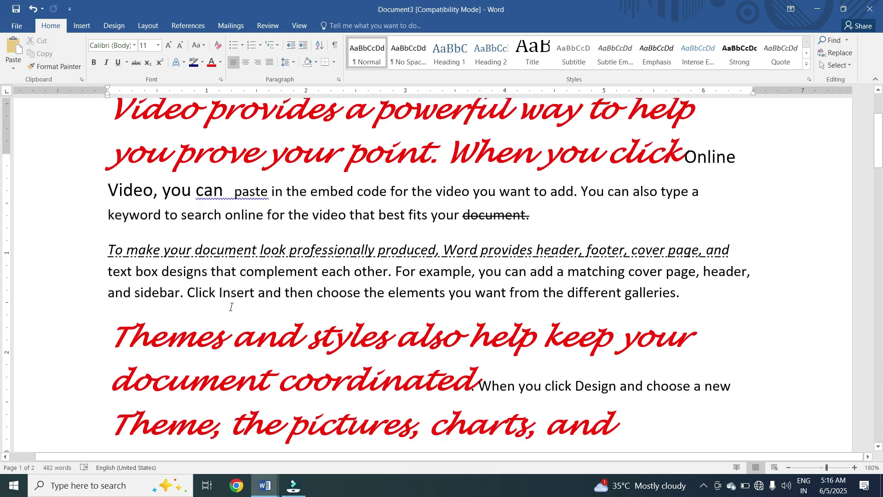
click(118, 230)
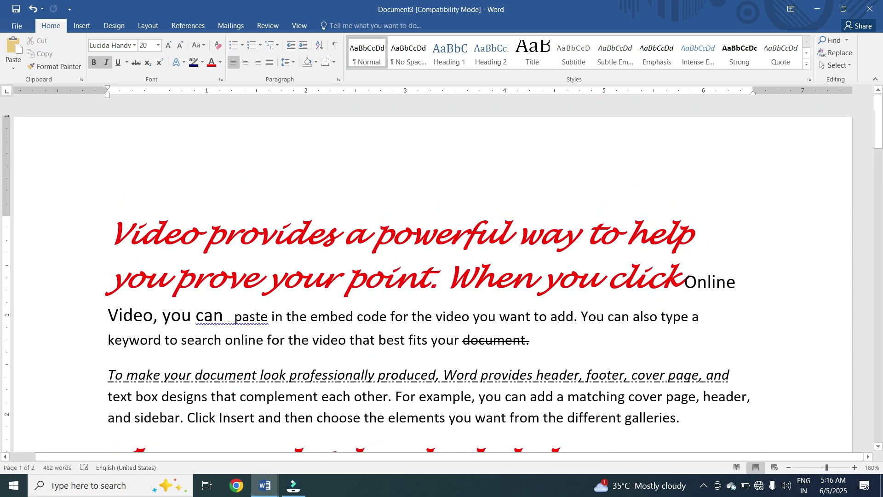
key(Return)
click(122, 224)
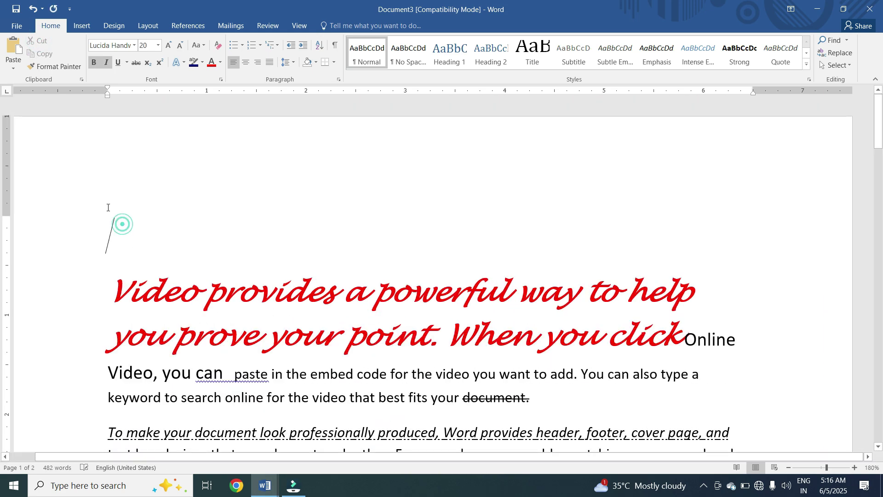
click(12, 48)
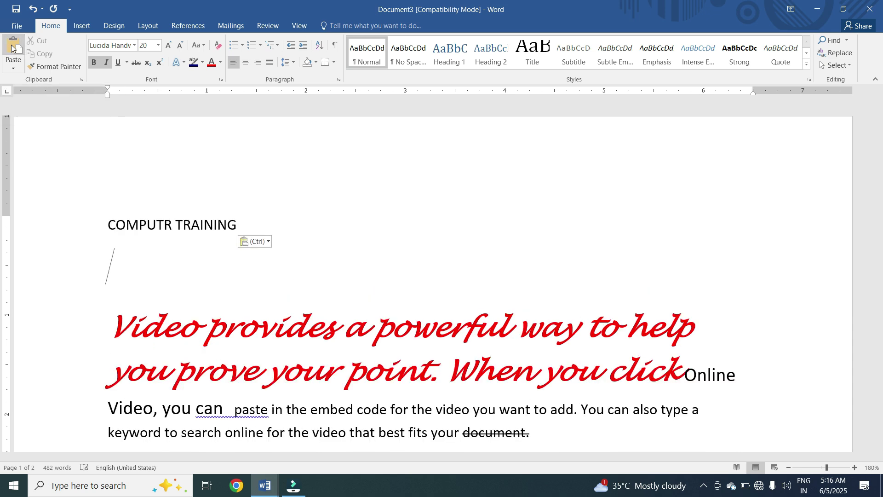
key(BackSpace)
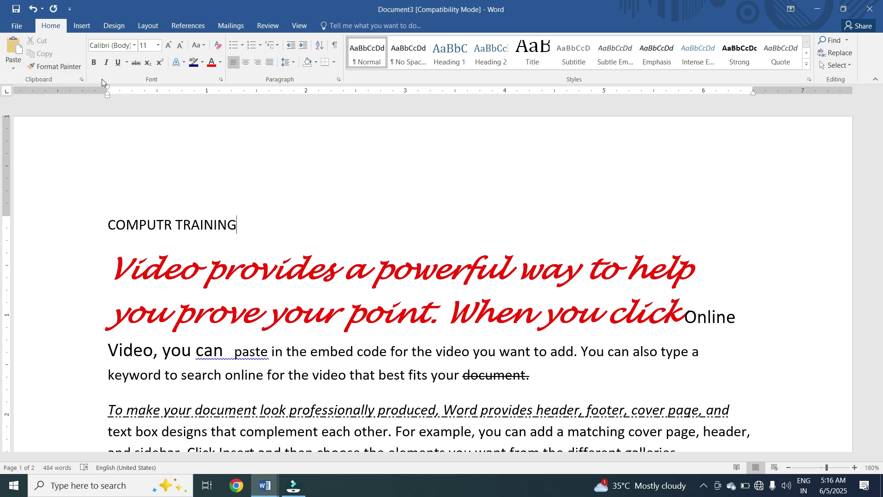
Step: Delete the entire contents of the document
click(261, 302)
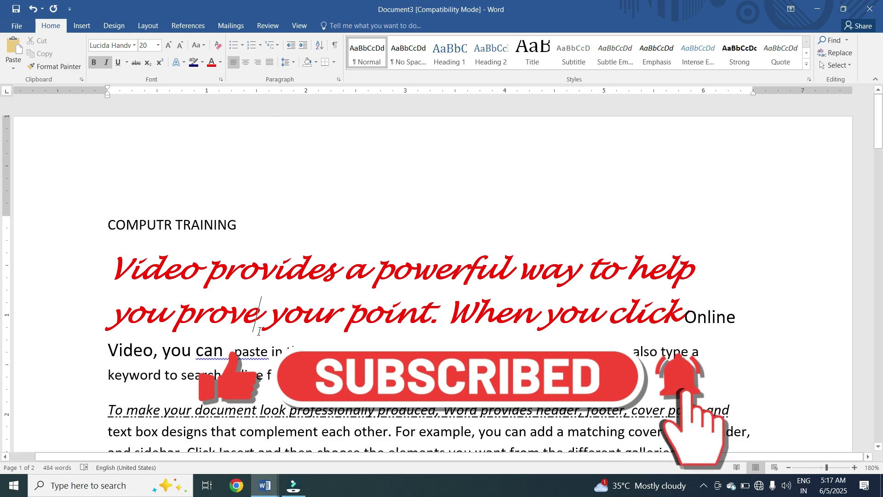
scroll(148, 275, down, 3)
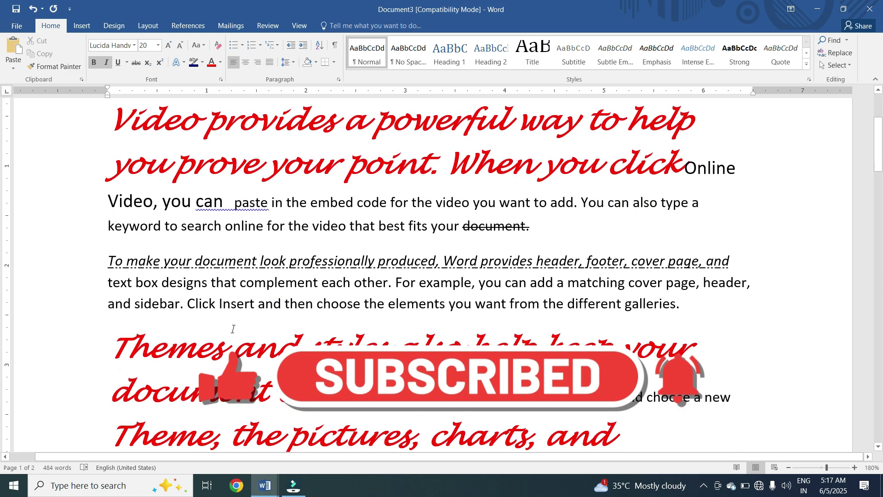
key(ctrl+a)
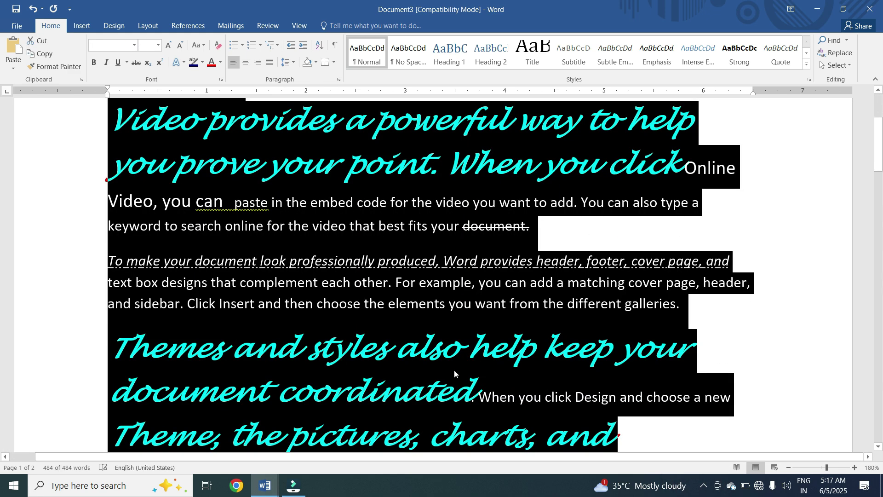
key(Delete)
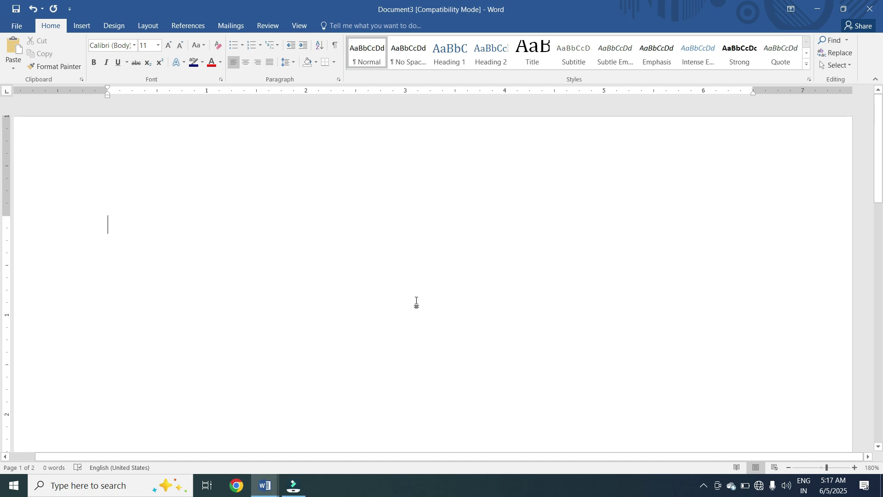
Step: Generate sample paragraphs in the empty document with =RAND()
text(=RAND)
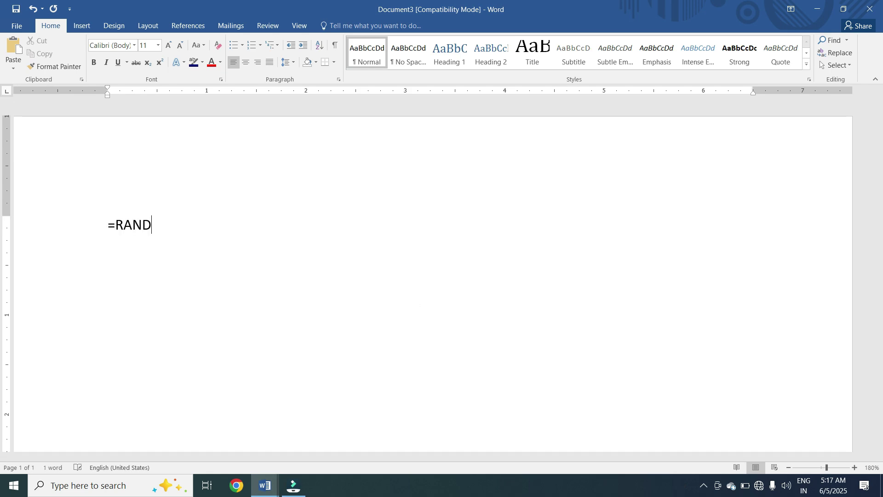
text(())
key(Return)
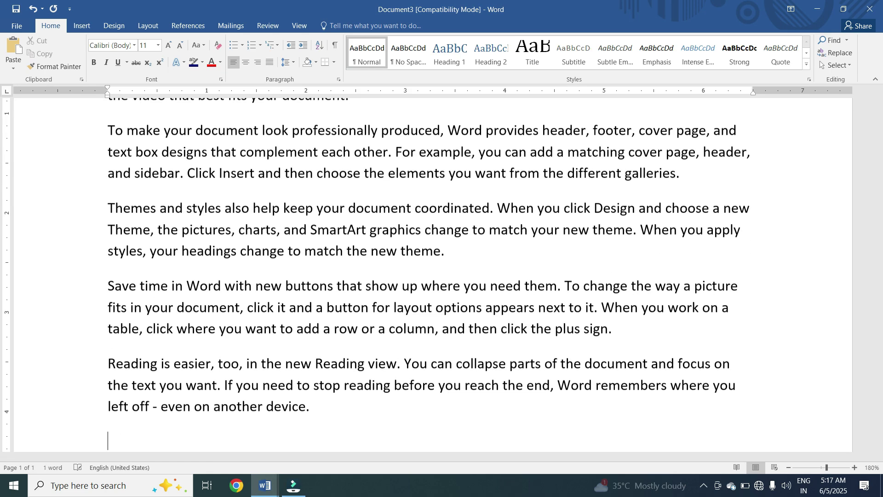
Step: Apply arrow bullets to the first two sample paragraphs
scroll(121, 309, up, 5)
drag(91, 231, 73, 341)
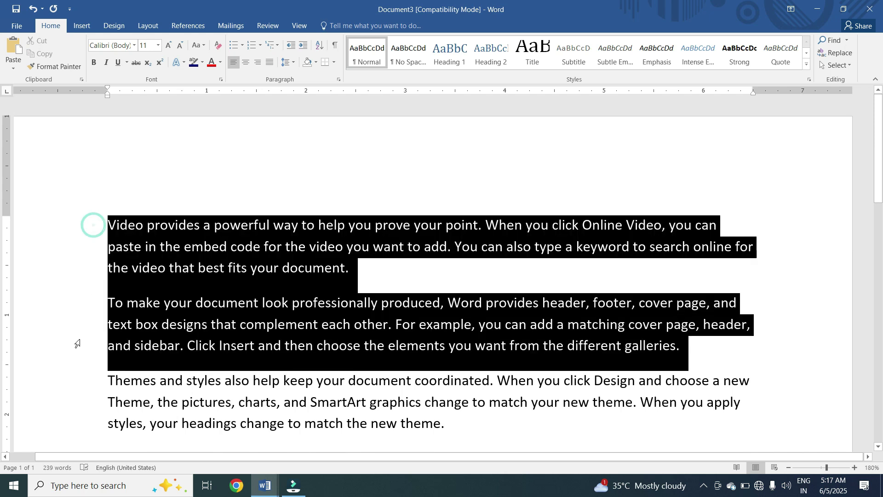
click(243, 44)
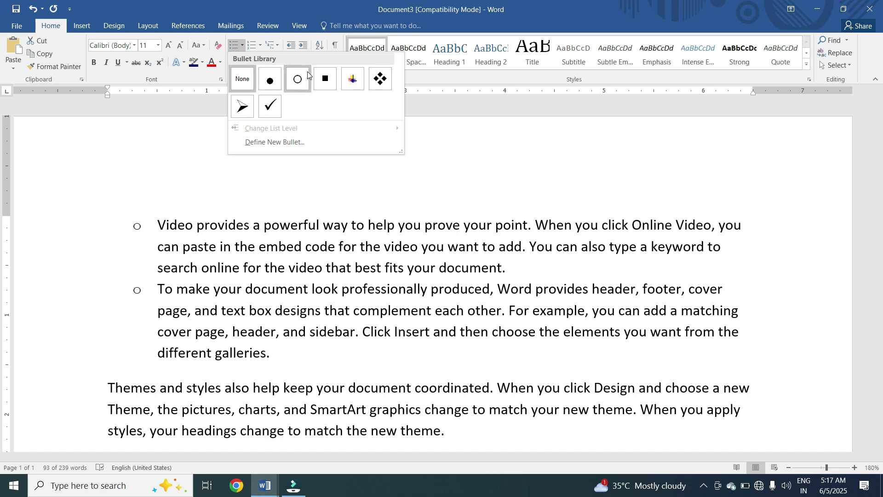
click(241, 104)
Step: Add the bullet items "COMPUTER" and "CAREER" after the second bulleted paragraph, followed by an empty bullet
click(289, 352)
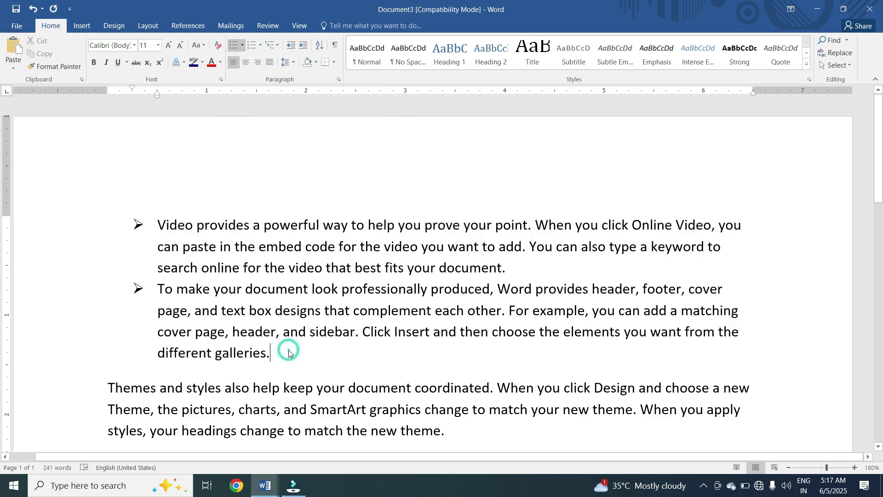
key(Return)
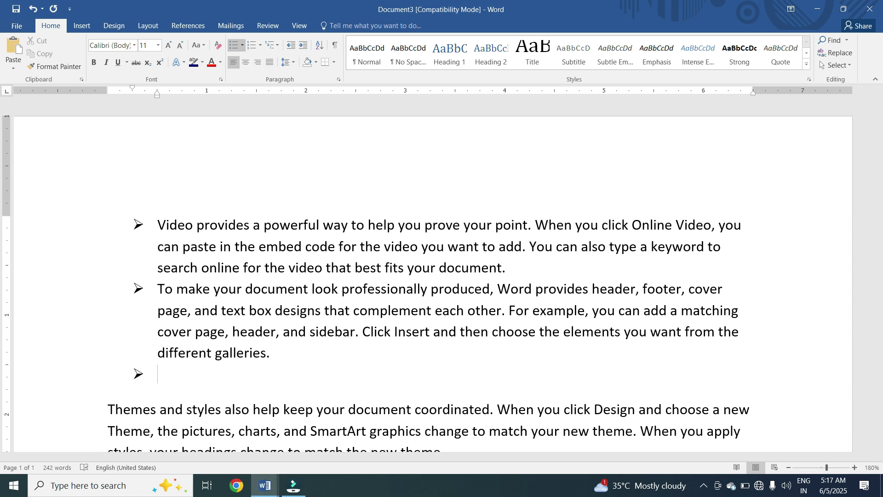
text(COMPUTER)
key(Return)
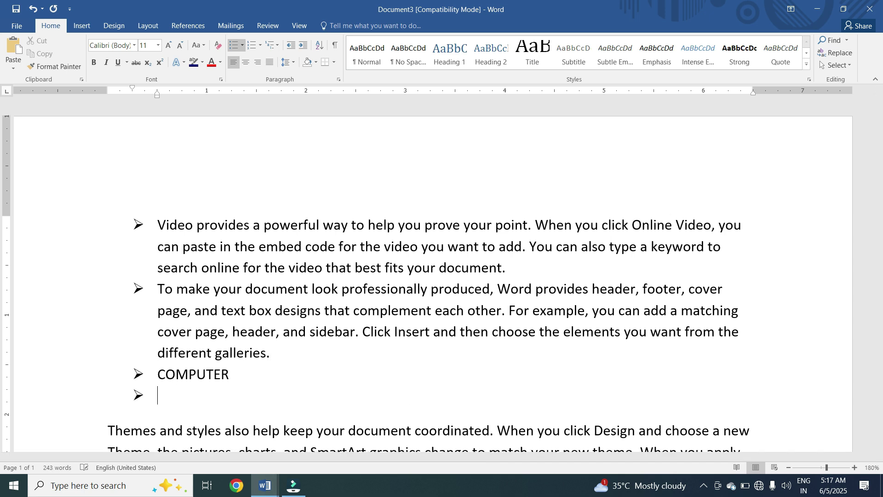
text(CAREER)
key(Return)
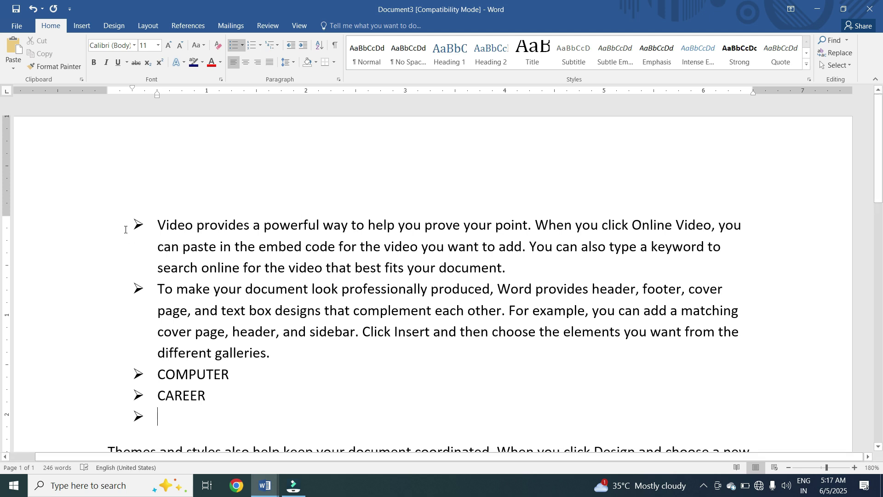
Step: Select the whole bulleted list and preview alternative bullet styles from the bullet library without applying one
drag(124, 220, 267, 353)
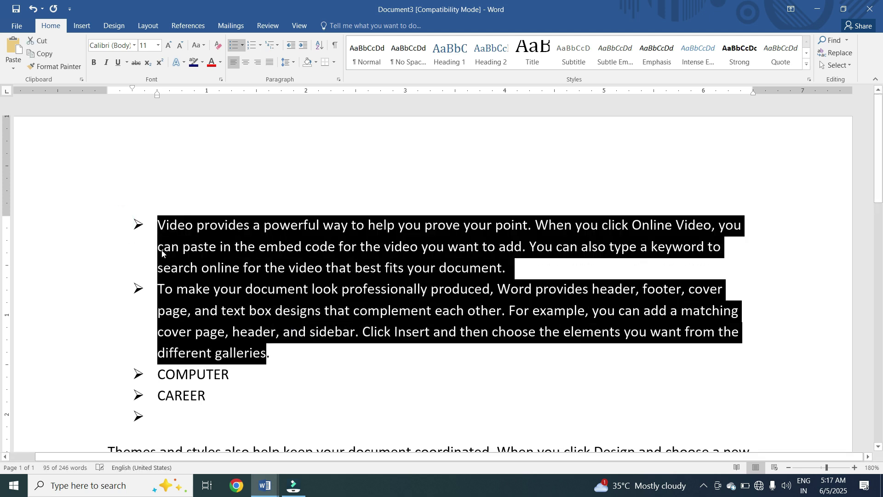
click(162, 379)
drag(118, 224, 232, 428)
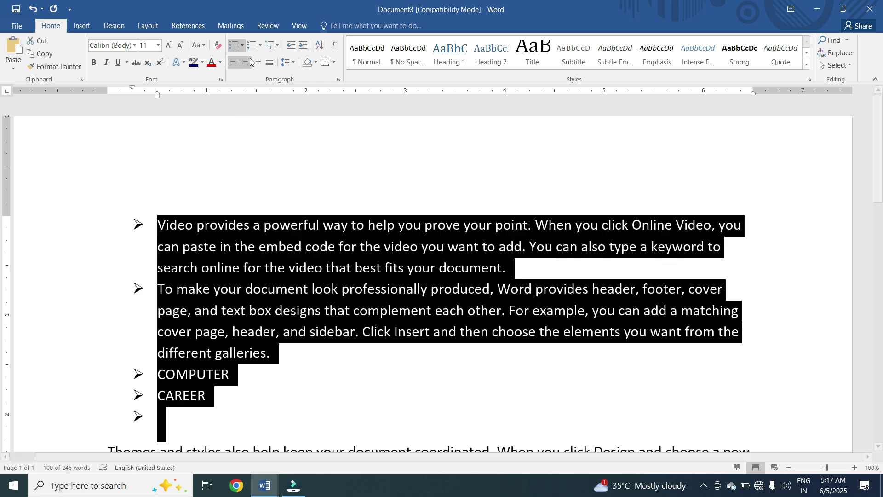
click(242, 44)
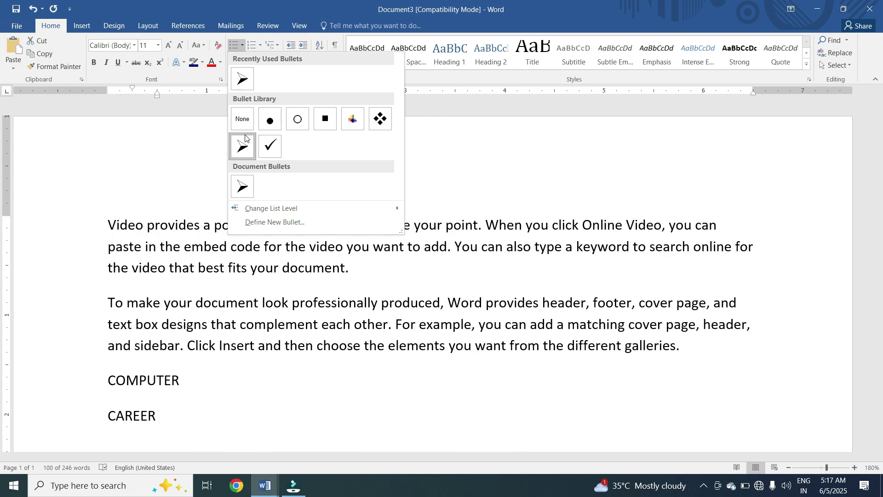
click(243, 47)
click(244, 47)
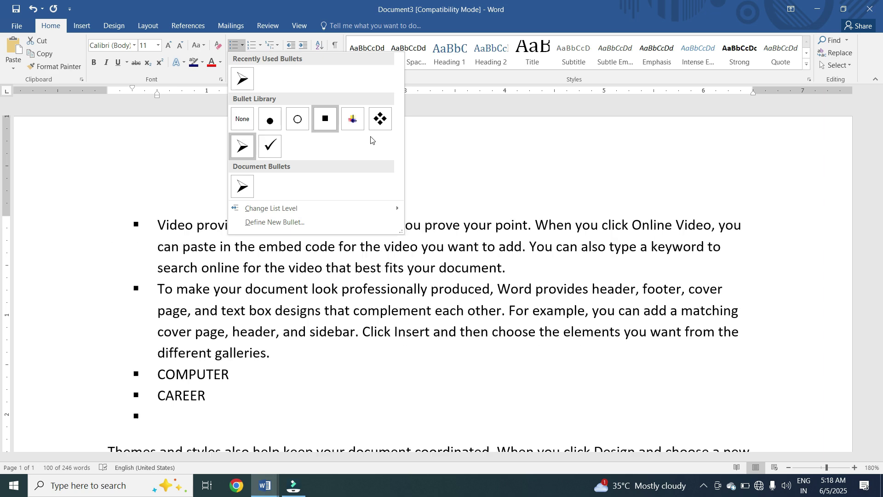
click(455, 160)
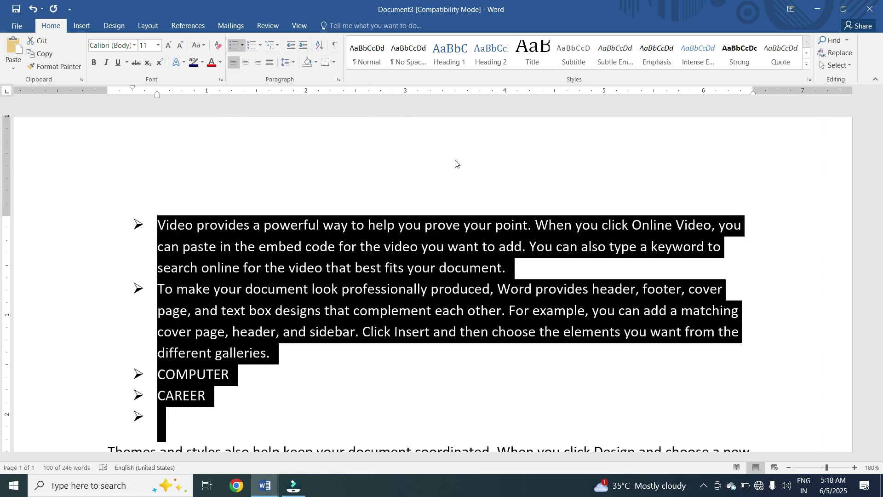
Step: Preview numbering formats and multilevel list styles for the selected bulleted list without applying one
click(263, 49)
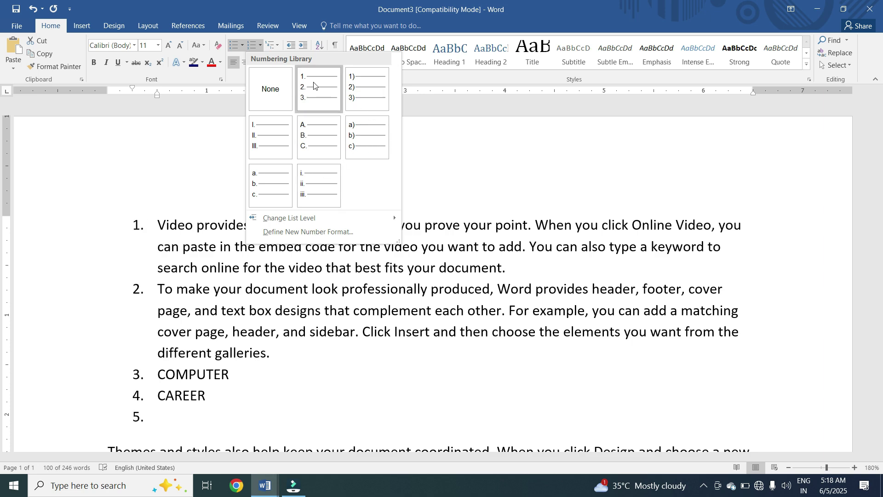
key(Escape)
click(279, 45)
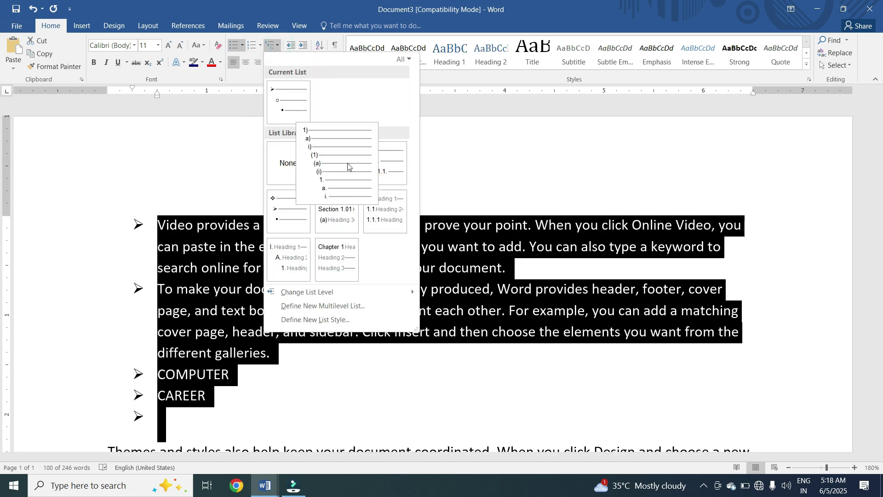
key(Escape)
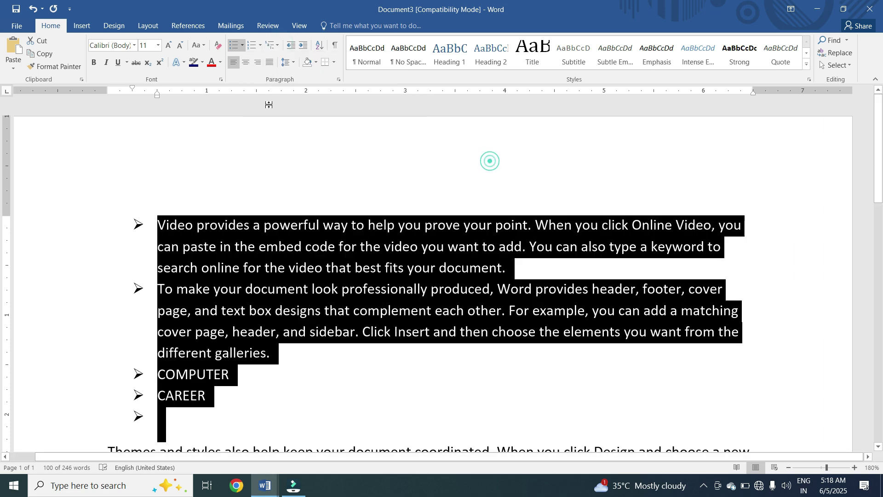
Step: Undo the added bullet items and the arrow bullets, restoring the plain sample paragraphs
click(288, 265)
key(ctrl+z)
key(ctrl+z)
key(ctrl+z)
key(ctrl+z)
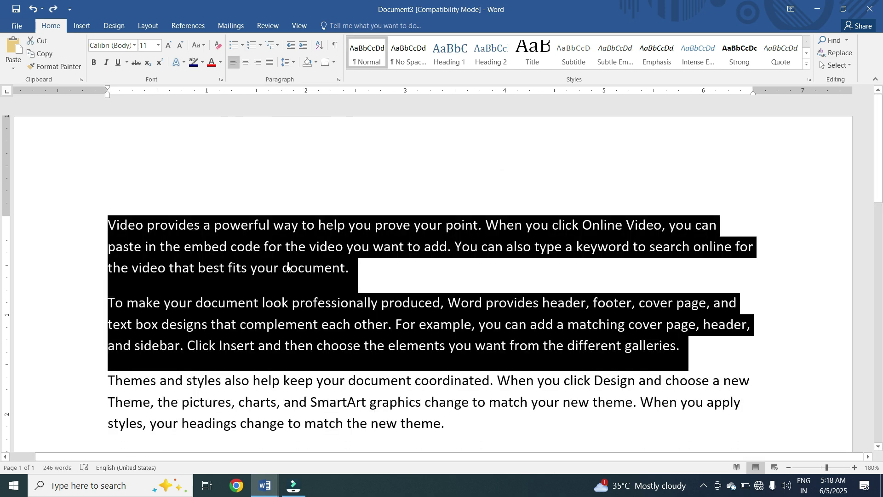
click(237, 325)
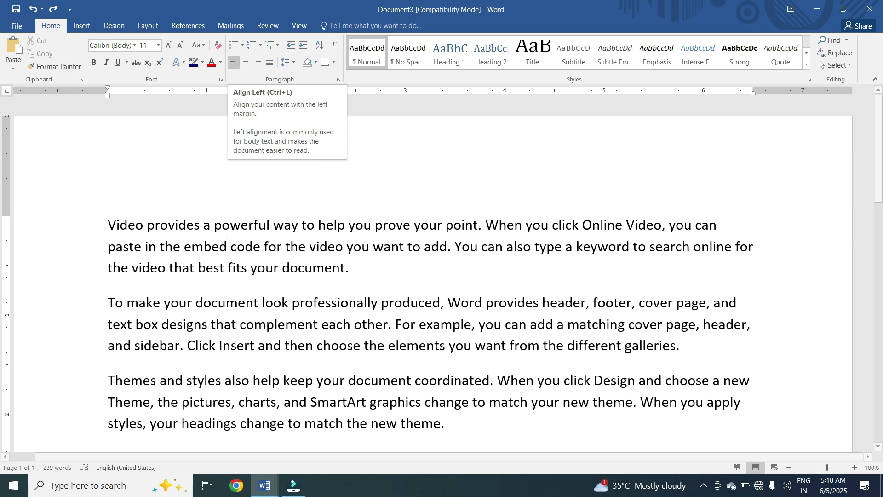
click(362, 273)
click(362, 273)
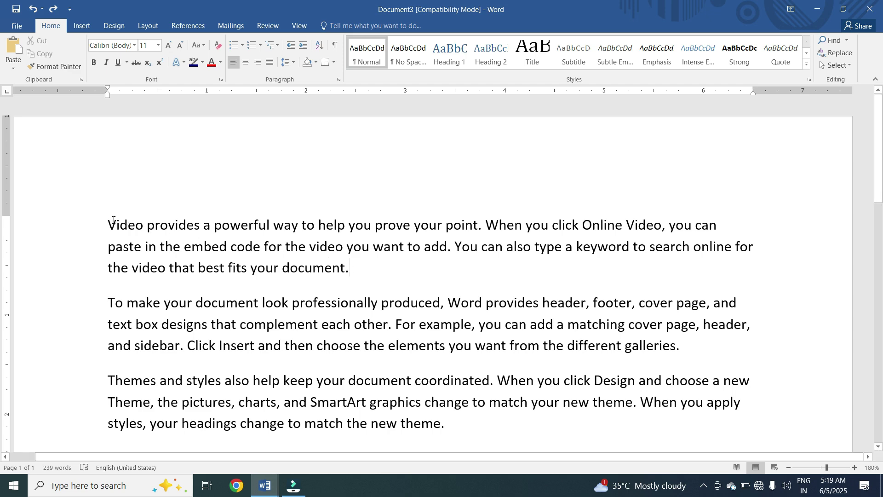
Step: Right-align all the sample paragraphs
drag(102, 222, 445, 449)
scroll(329, 349, up, 6)
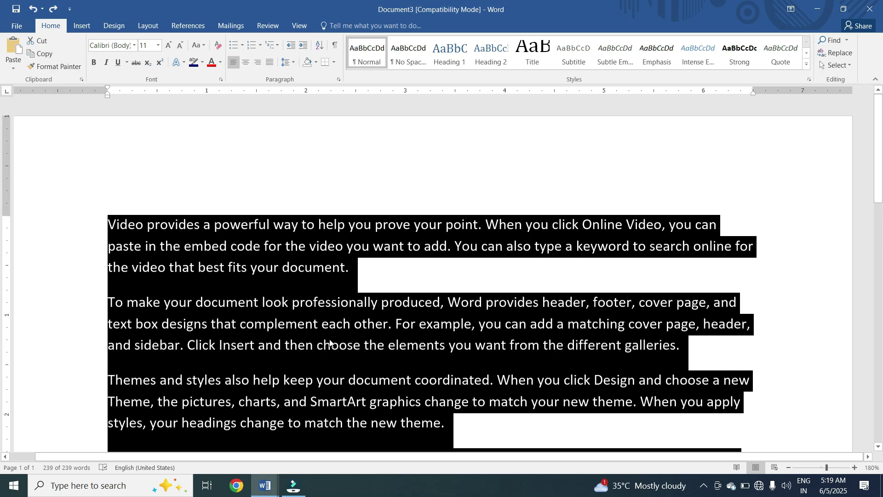
click(257, 62)
scroll(386, 335, down, 5)
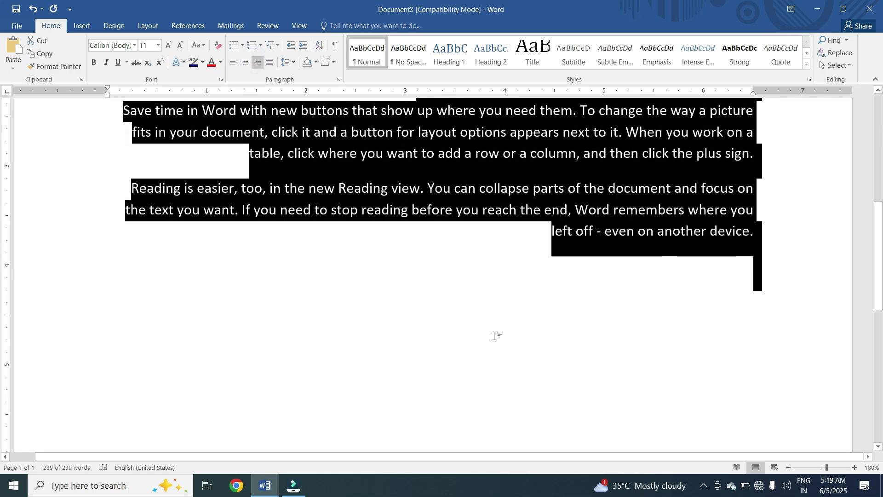
Step: Enter "COMPUTER CAREER" on the empty right-aligned line below the last paragraph
click(690, 300)
text(COMP)
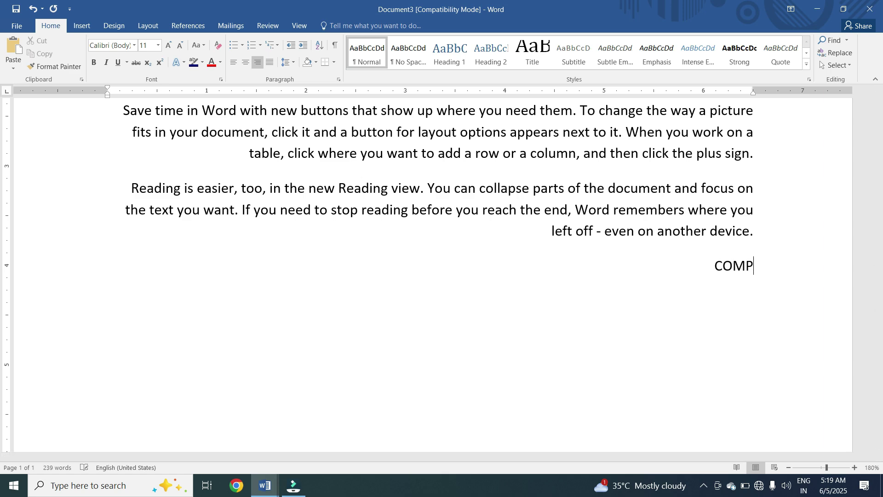
text(UTER CAREER)
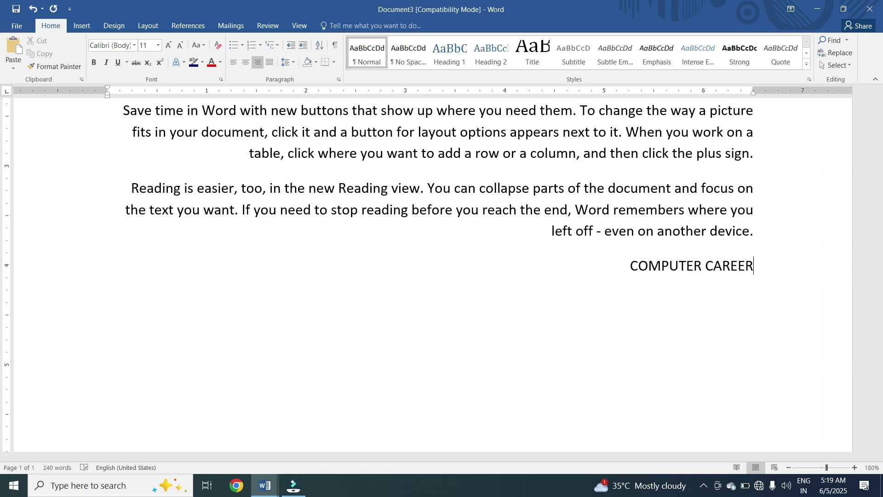
Step: Undo the "COMPUTER CAREER" line and the right alignment of the whole text
key(ctrl+a)
key(ctrl+z)
key(ctrl+z)
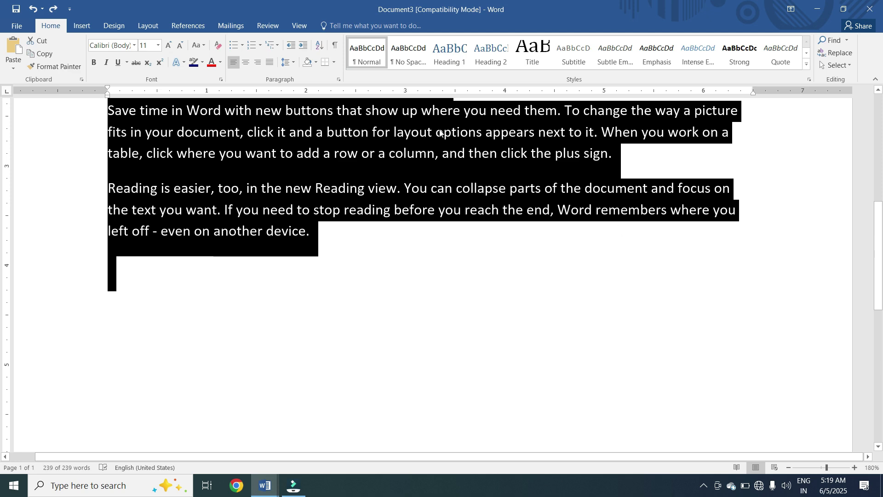
Step: Center all the sample paragraphs and try the line "COMPUTER TRAINING" below the last one, undoing the typed line
click(244, 65)
click(468, 272)
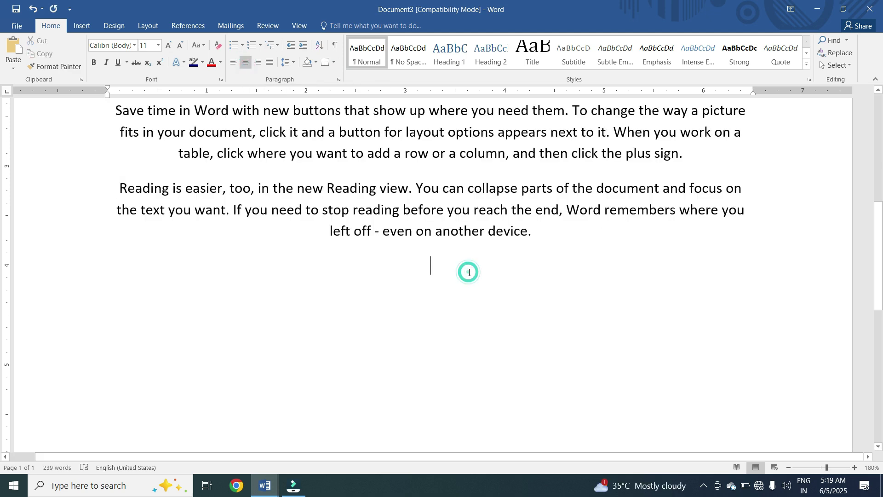
text(COMP)
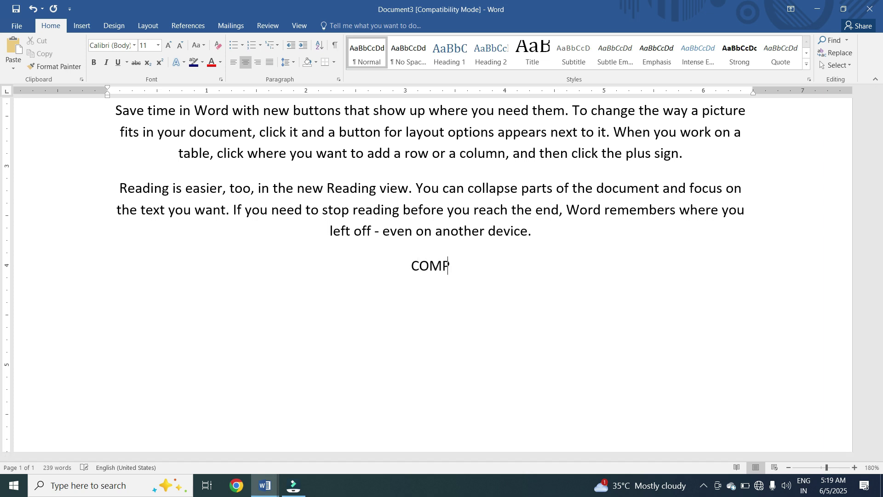
text(UTER TRAININ)
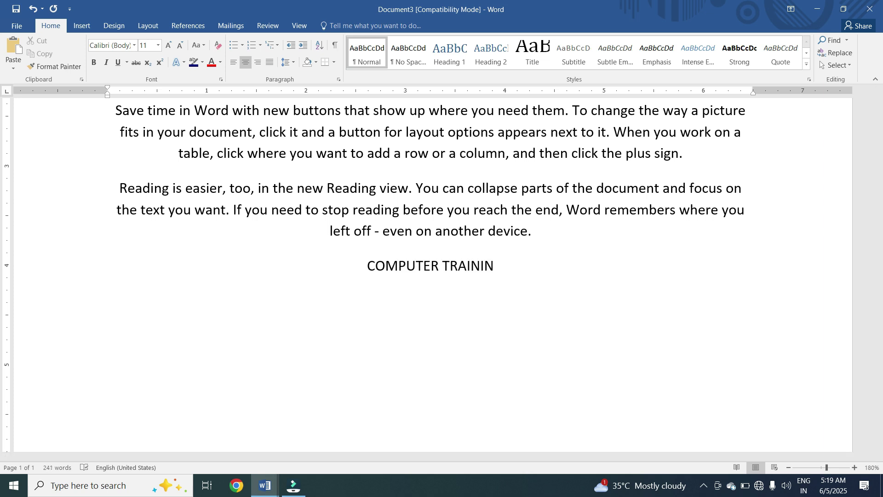
text(G)
key(ctrl+z)
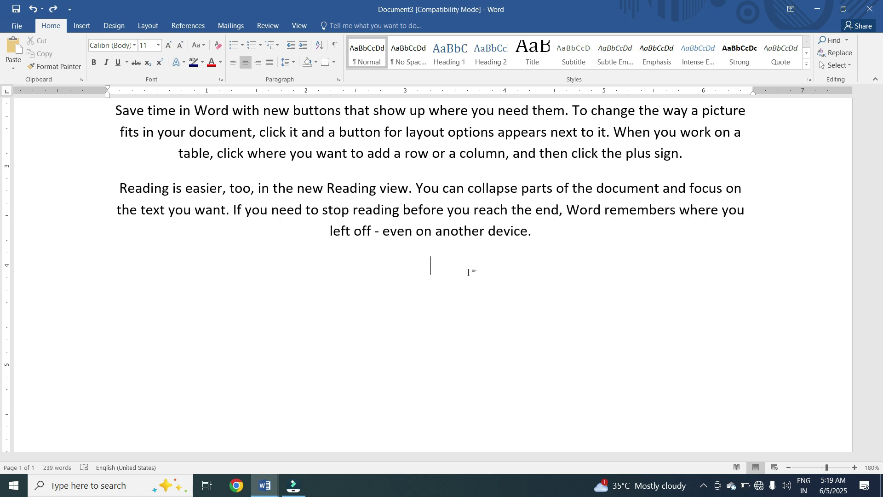
Step: Justify all the text in the document
key(ctrl+a)
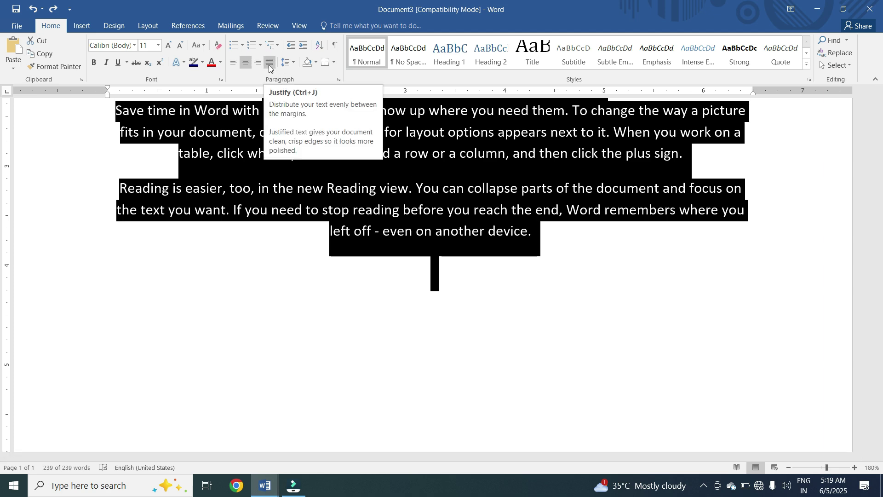
scroll(324, 182, up, 5)
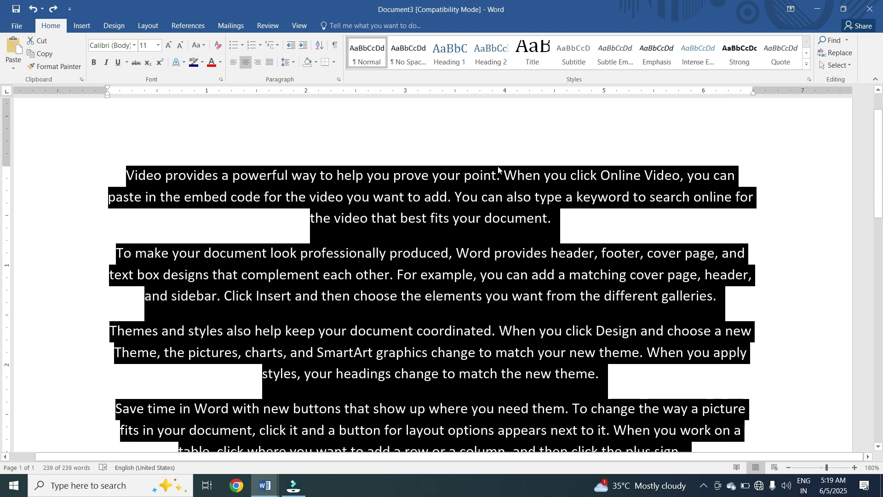
click(274, 61)
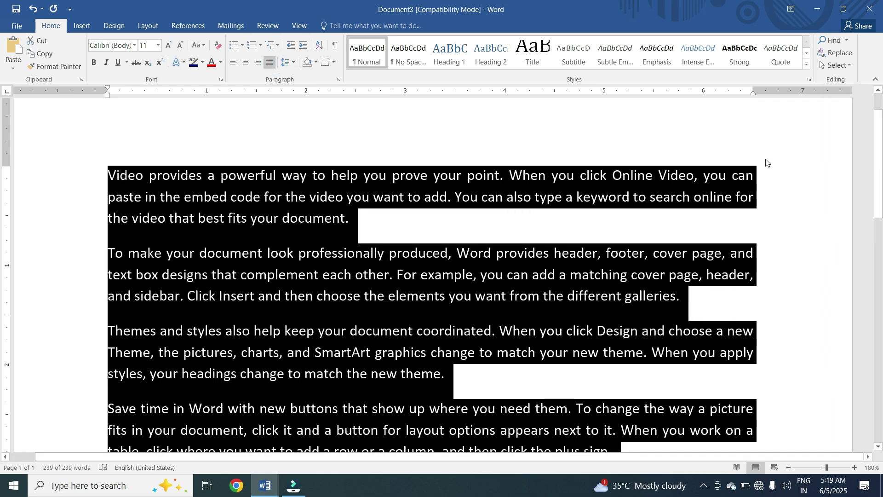
Step: Highlight lines across the justified paragraphs to examine how full lines align with both margins compared with each paragraph's last line
drag(522, 240, 133, 220)
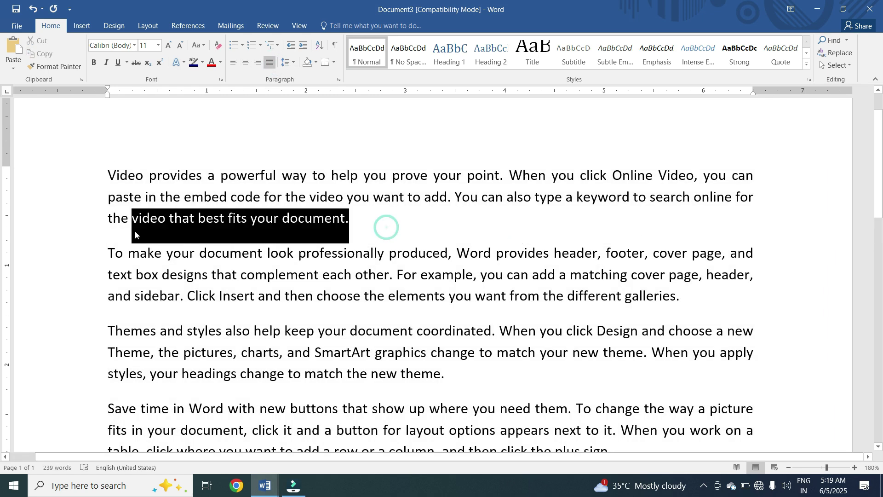
click(439, 241)
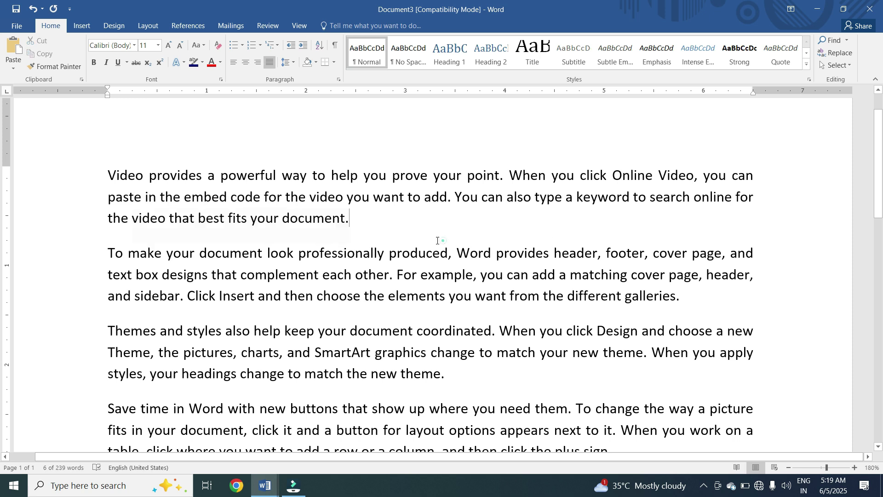
drag(757, 196, 108, 175)
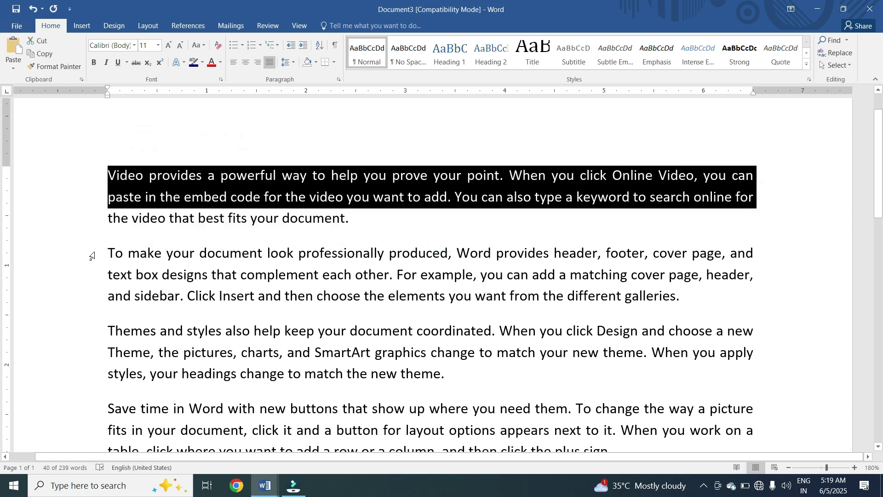
drag(92, 256, 96, 276)
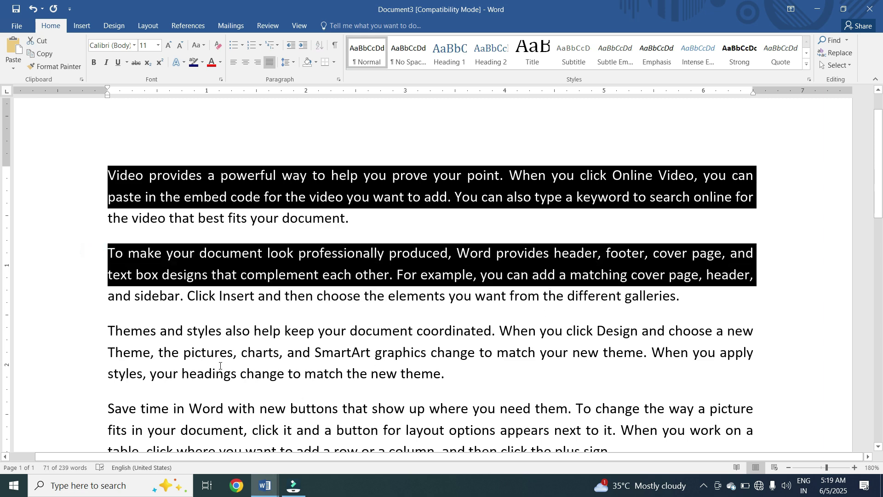
ctrl+drag(76, 331, 72, 357)
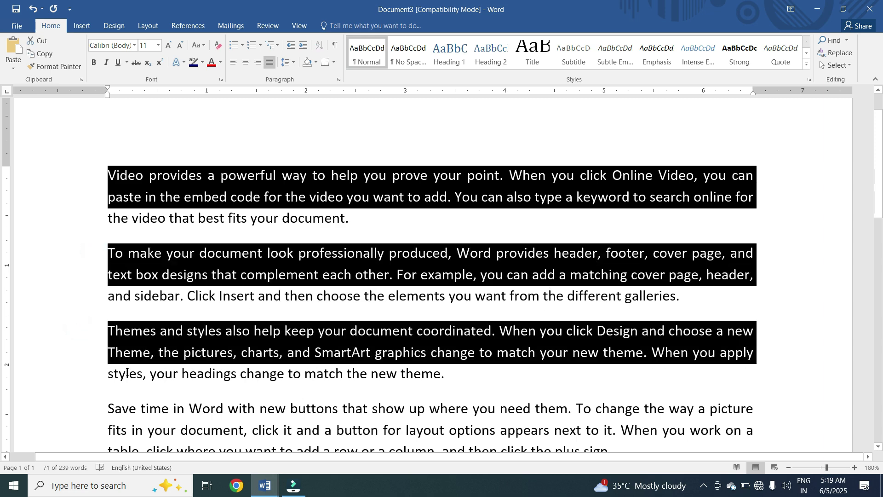
scroll(556, 322, down, 1)
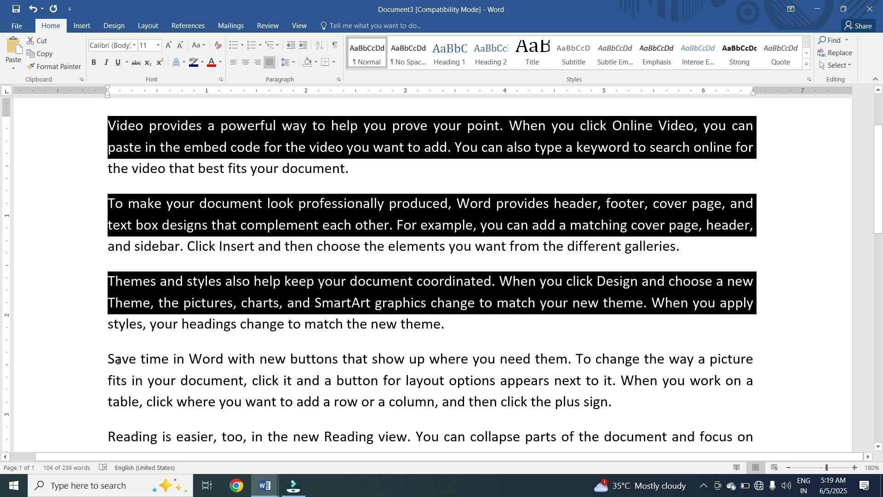
ctrl+drag(86, 364, 86, 387)
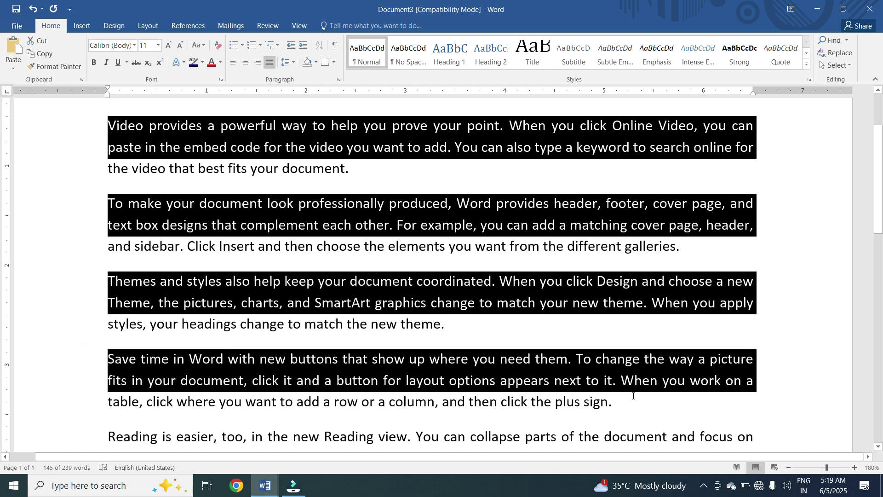
scroll(633, 396, down, 1)
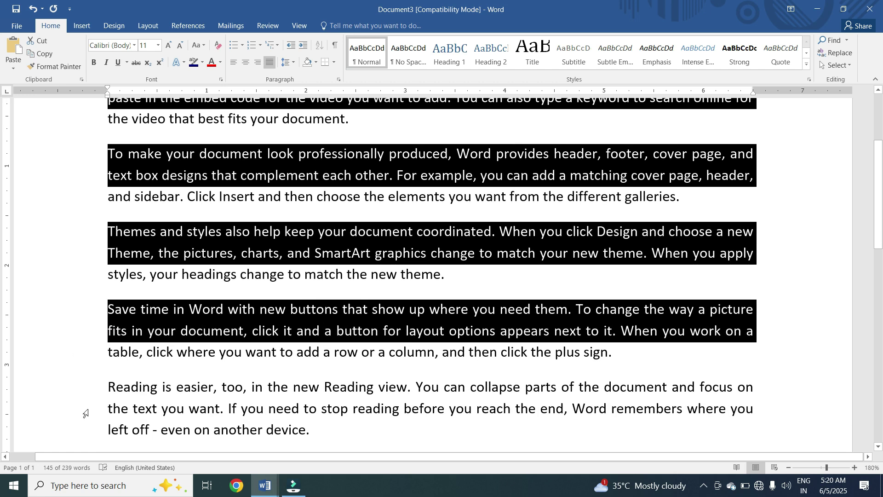
ctrl+drag(85, 414, 86, 430)
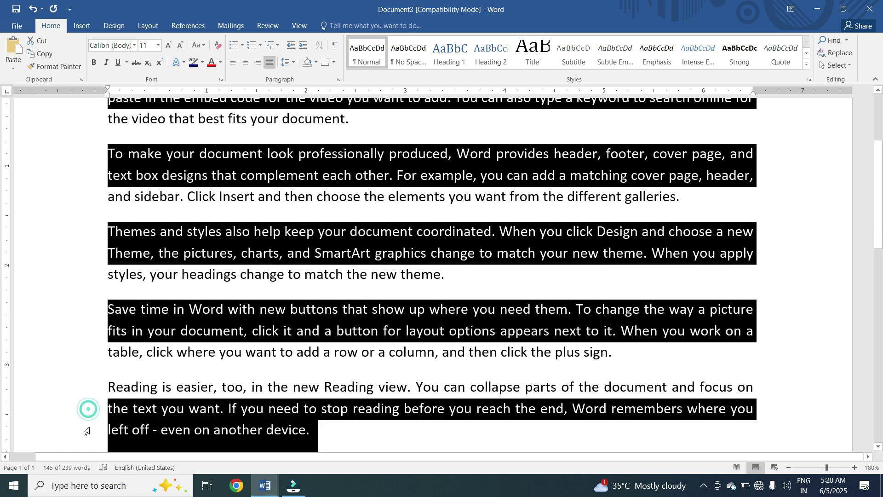
ctrl+click(83, 388)
ctrl+click(80, 429)
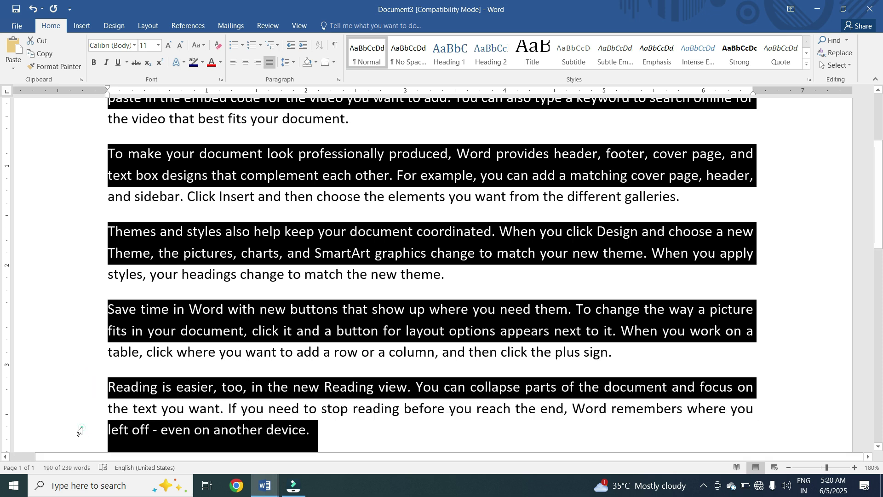
click(83, 430)
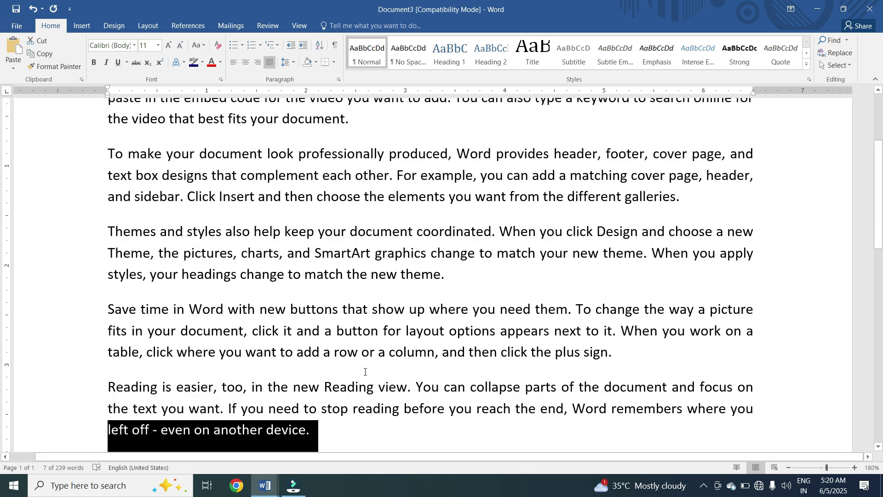
click(364, 371)
scroll(437, 368, up, 1)
scroll(436, 368, up, 2)
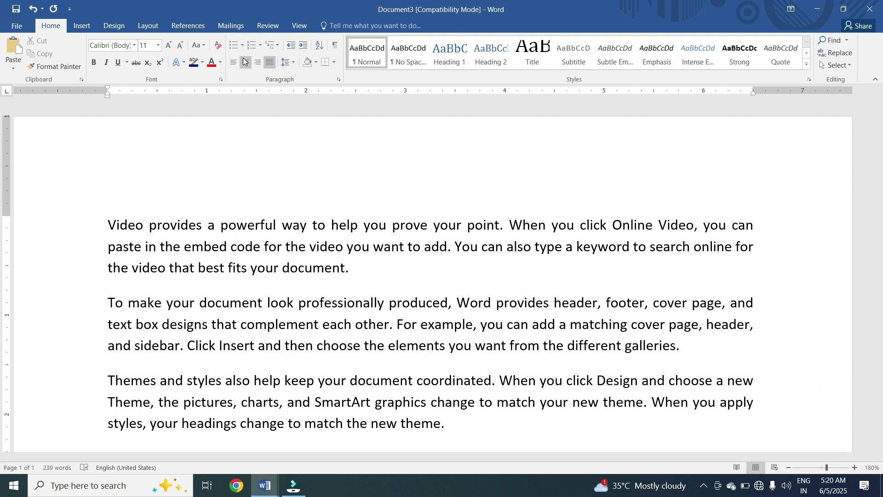
Step: Select the whole first paragraph and preview its line spacing and shading color choices without applying any
click(269, 251)
double_click(81, 226)
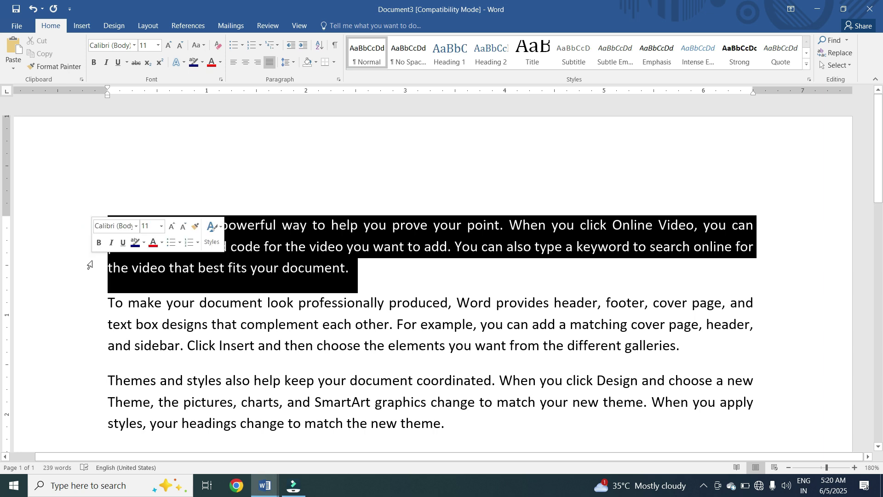
click(289, 65)
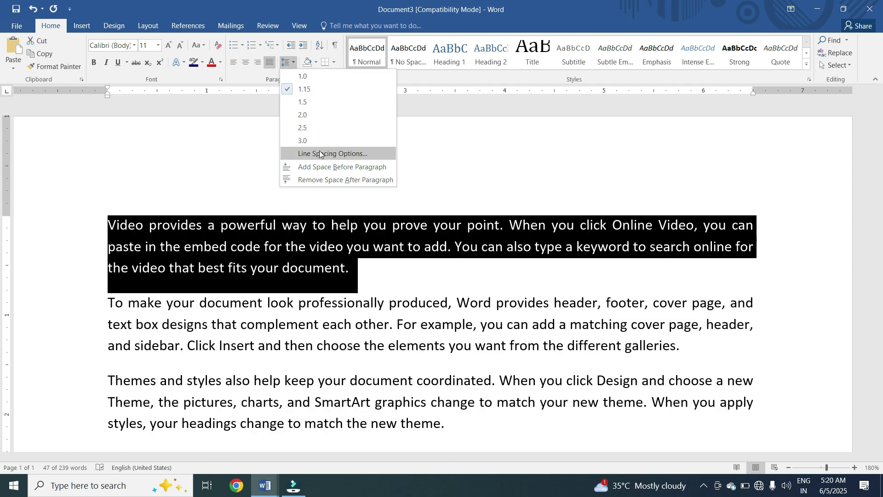
click(228, 164)
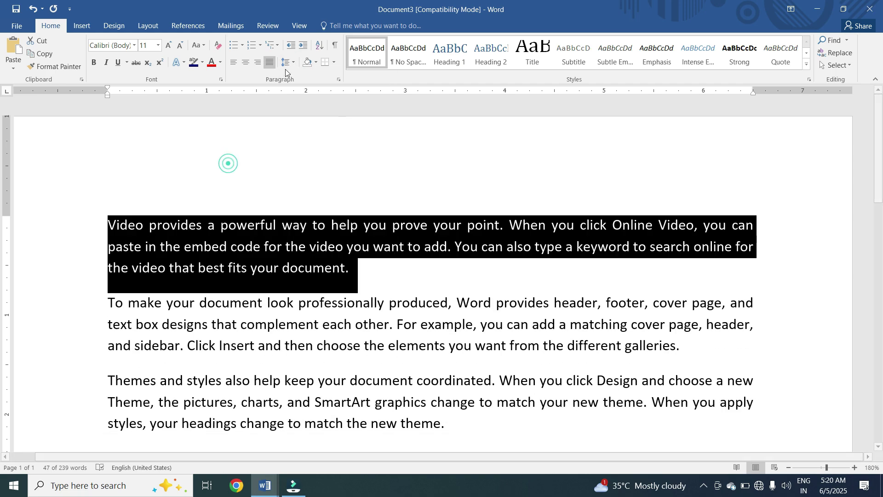
click(315, 63)
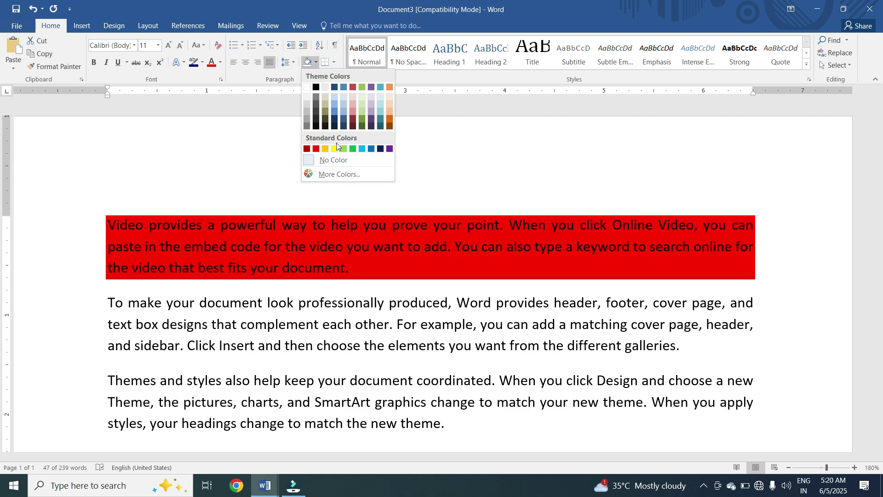
click(434, 140)
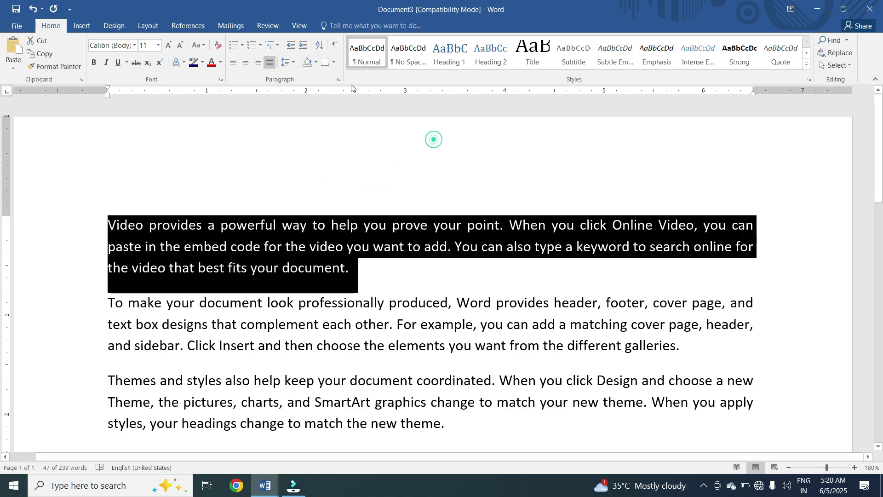
Step: Look through the border options for the selected first paragraph without applying any, and turn on the display of formatting marks
click(334, 63)
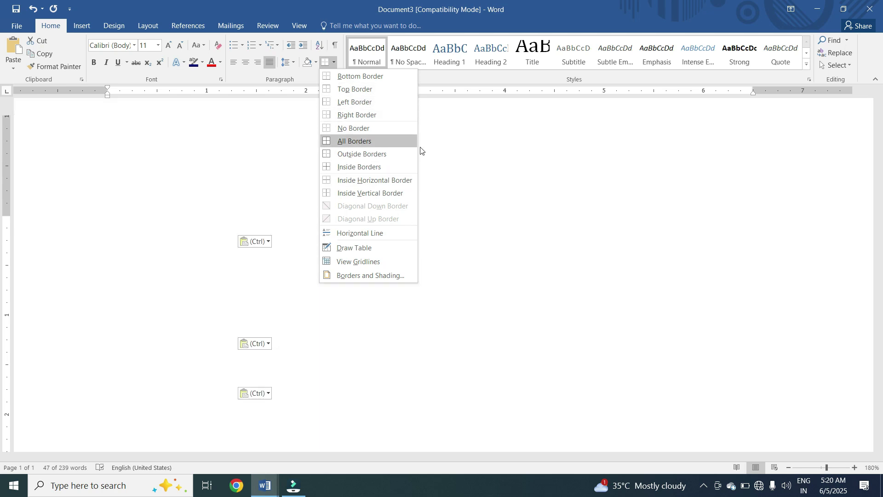
click(430, 148)
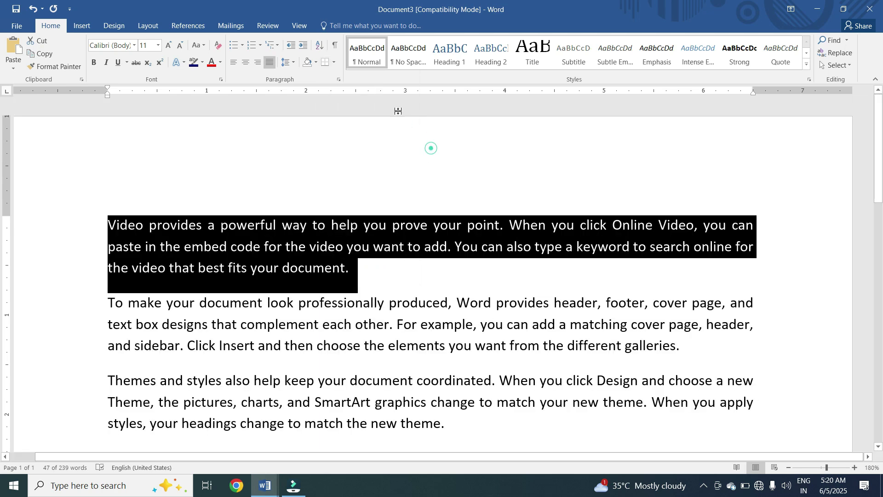
click(338, 48)
click(497, 328)
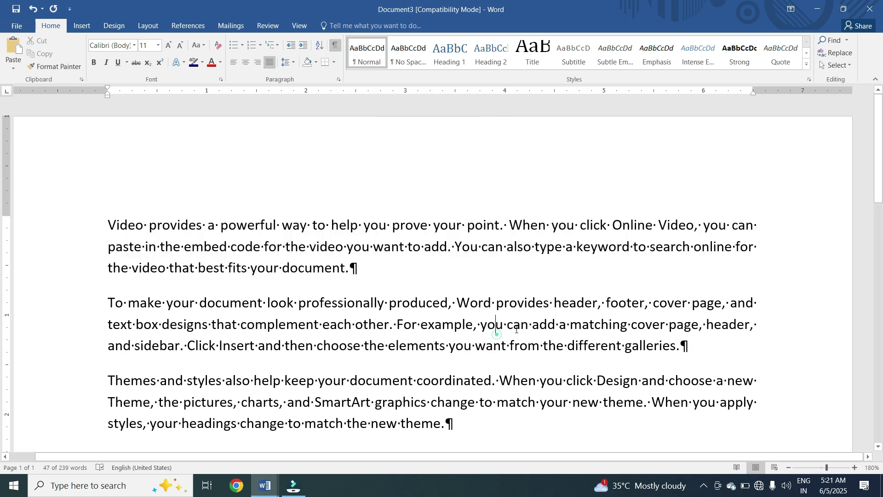
Step: Try two lines of filler text below the last paragraph with formatting marks showing, and undo the typed lines
scroll(517, 329, down, 6)
click(210, 236)
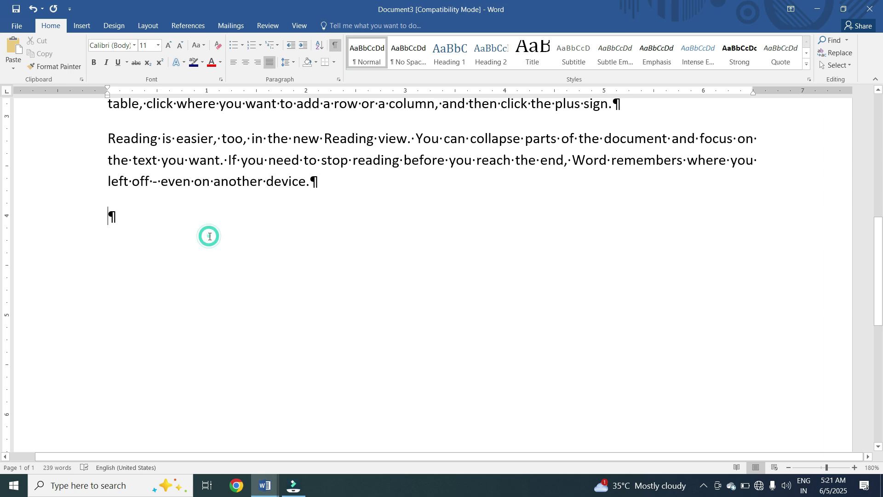
key(Return)
text(LK;LSFD)
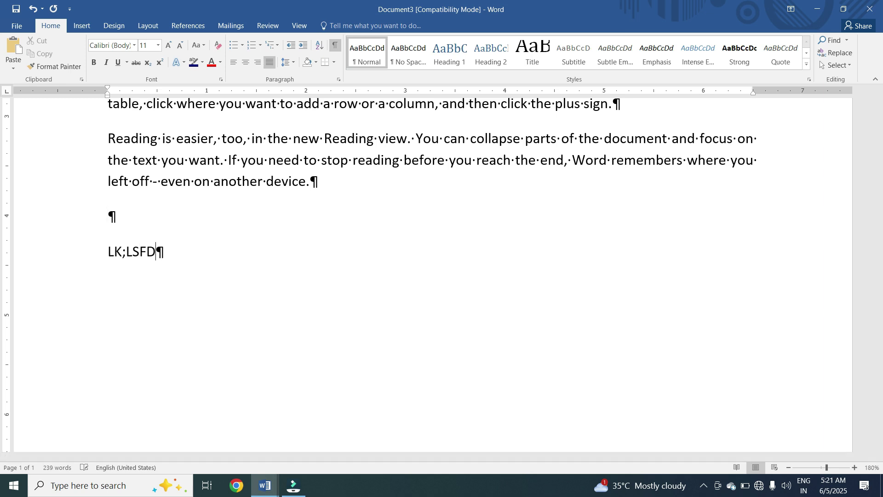
text( FLKFSF)
key(Return)
text(S FFK;L KSFL LKS; F)
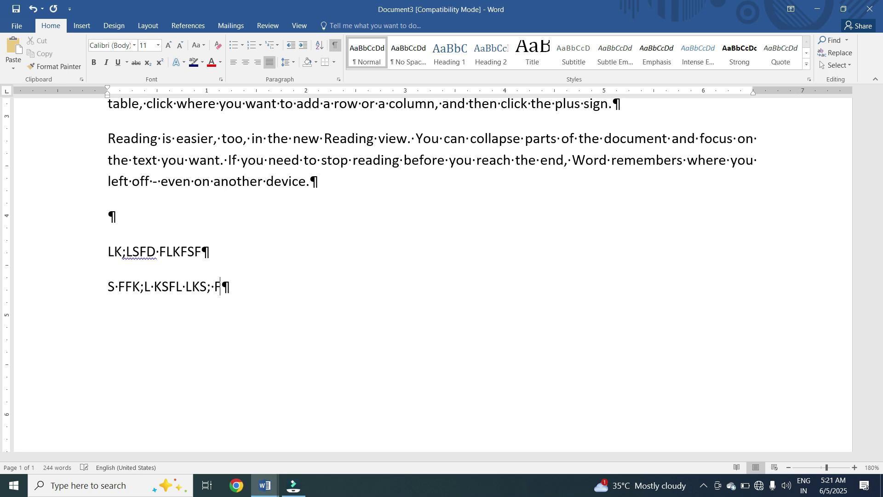
text(K F;LKS)
key(Return)
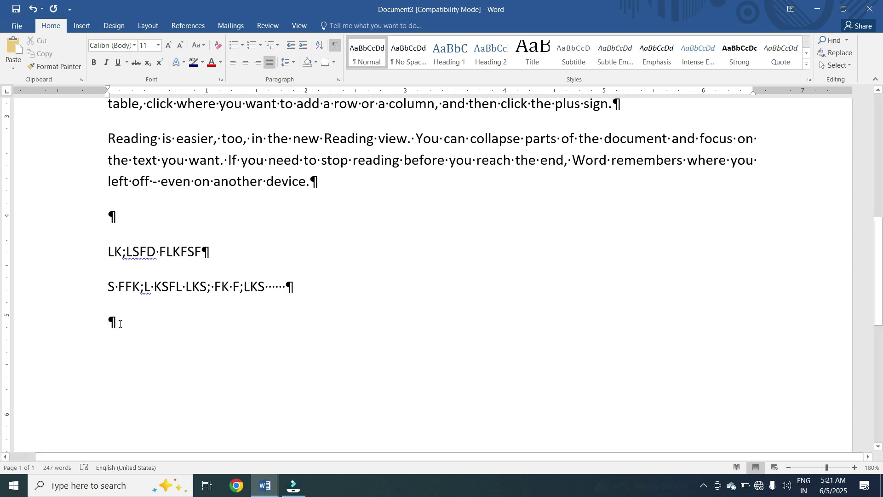
key(ctrl+z)
key(ctrl+z)
Step: Left-align all the text and replace it with fresh sample paragraphs generated by =RAND()
key(ctrl+a)
key(ctrl+e)
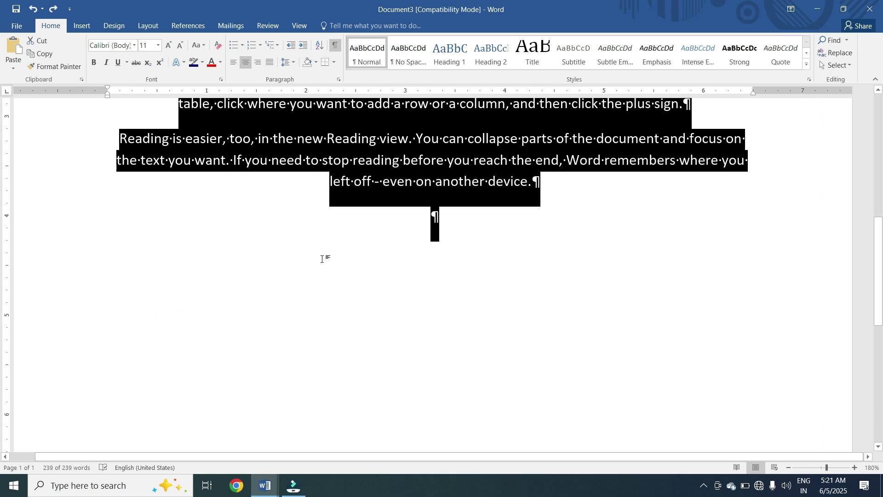
key(ctrl+l)
scroll(429, 239, up, 10)
key(Delete)
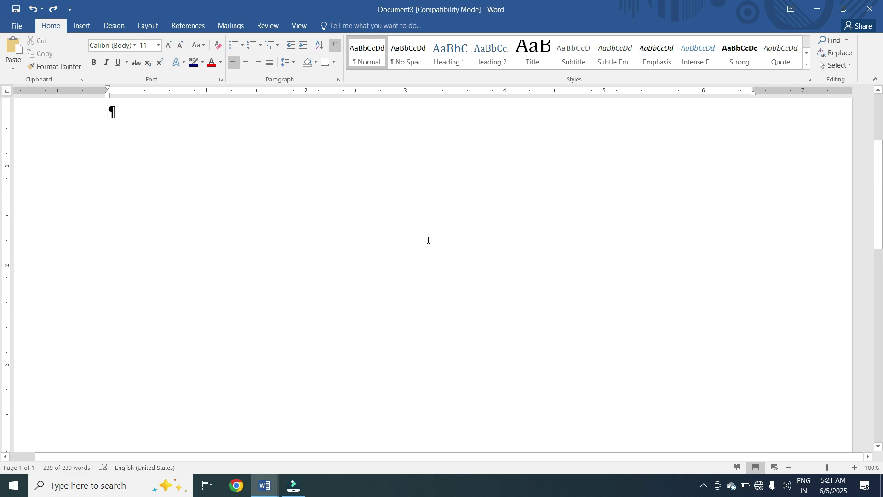
text(=RAND())
key(Return)
scroll(406, 221, up, 3)
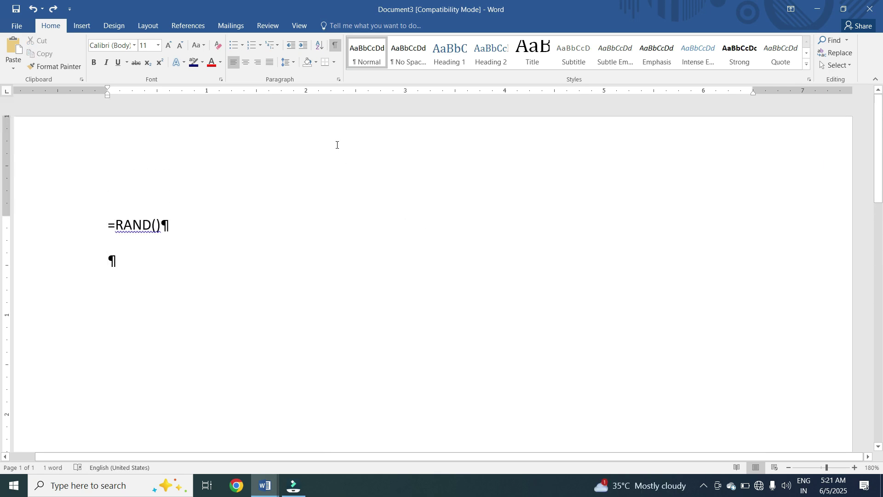
scroll(337, 145, up, 8)
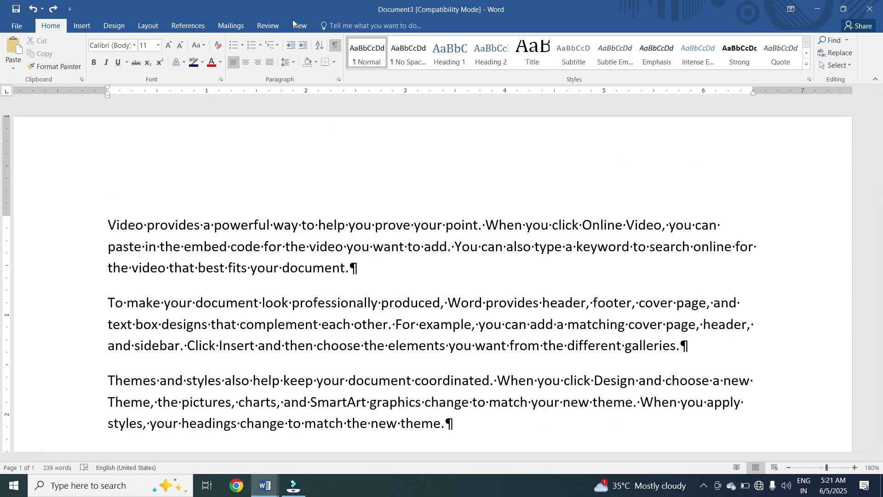
Step: Hide the formatting marks and add the separate lines 12345, A, B, C, D and E below the last paragraph
click(335, 46)
scroll(345, 311, down, 7)
scroll(344, 311, down, 3)
text(12345)
key(Return)
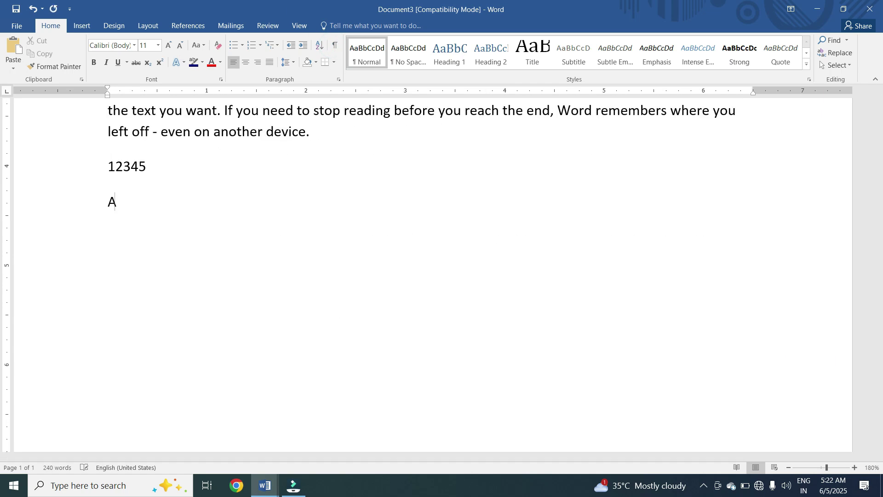
text(B)
key(Return)
text(B)
key(BackSpace)
text(C)
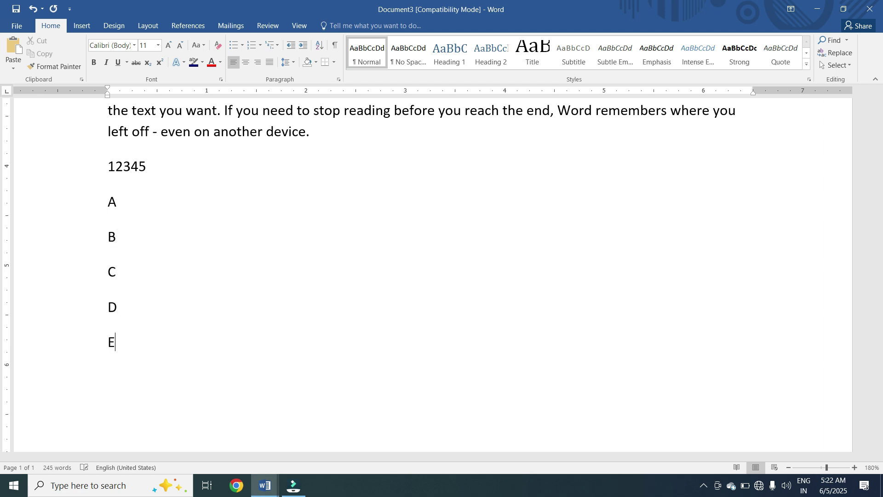
Step: Sort the lines A to E by paragraphs as text in descending order, and delete the 12345 line above them
drag(95, 199, 104, 354)
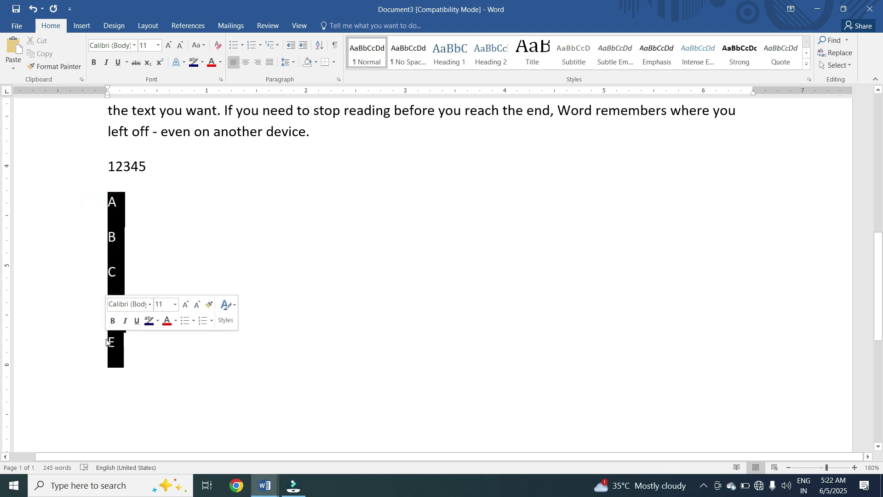
click(320, 45)
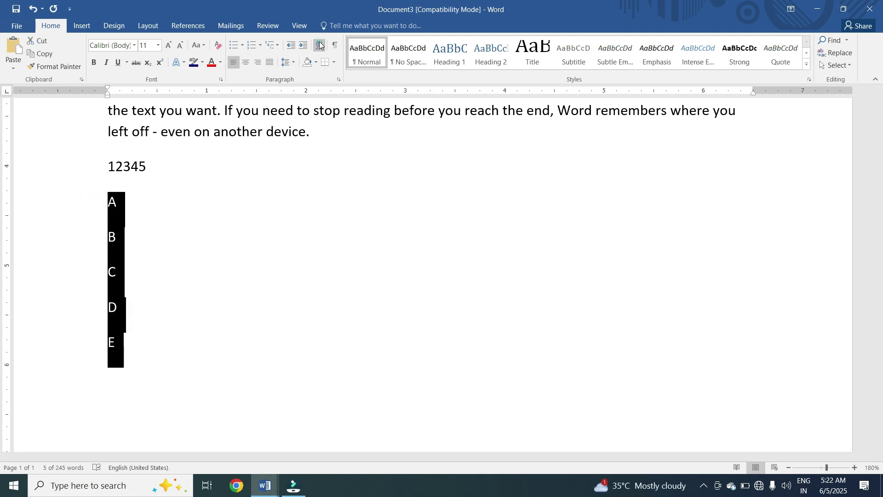
click(527, 186)
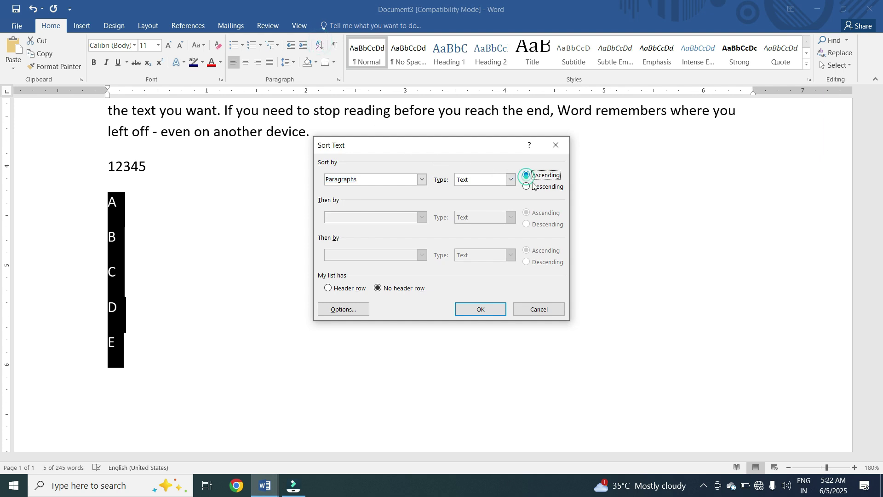
click(499, 180)
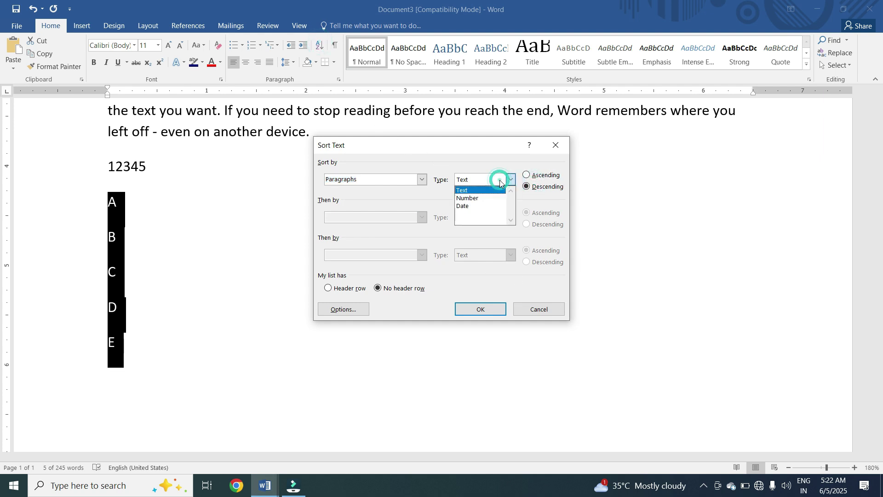
click(499, 179)
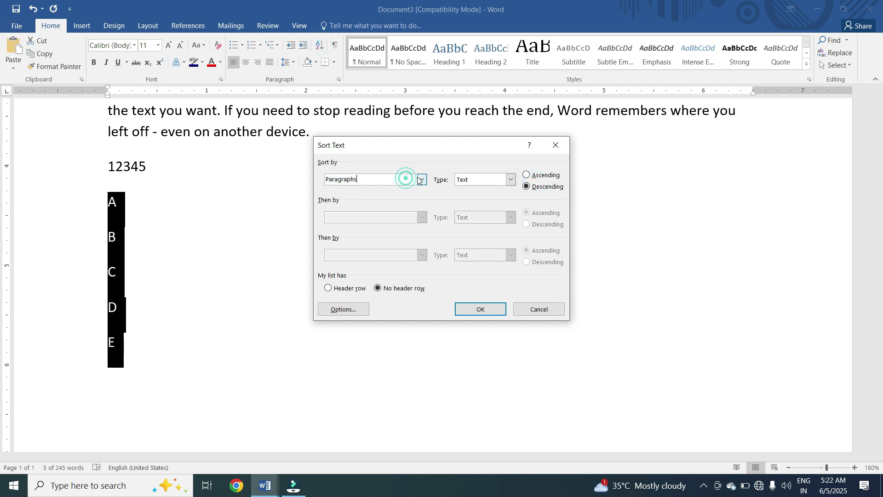
click(422, 179)
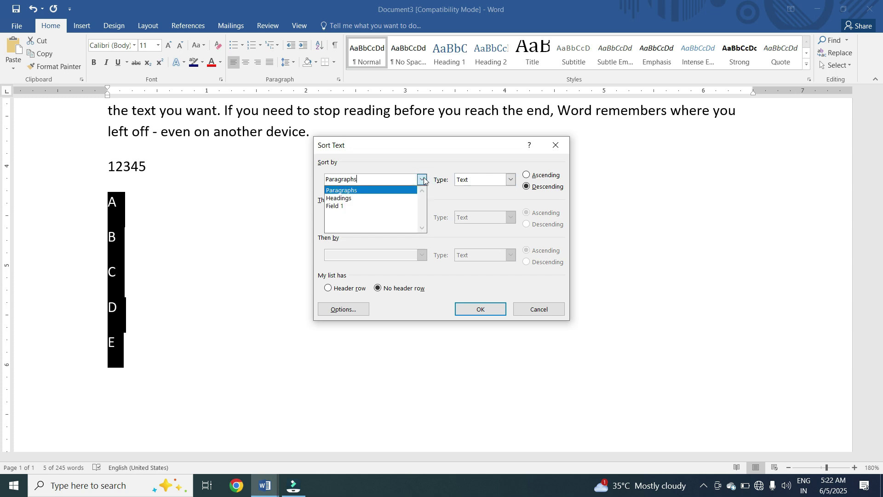
click(423, 180)
click(545, 175)
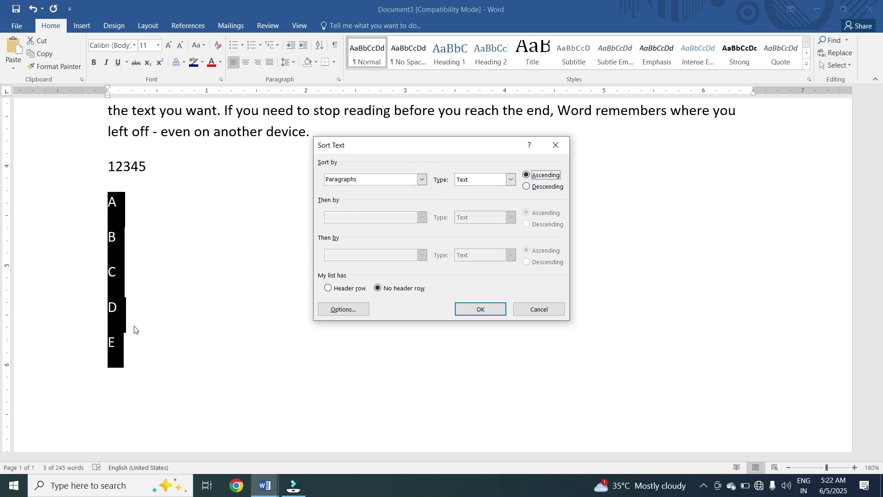
click(540, 192)
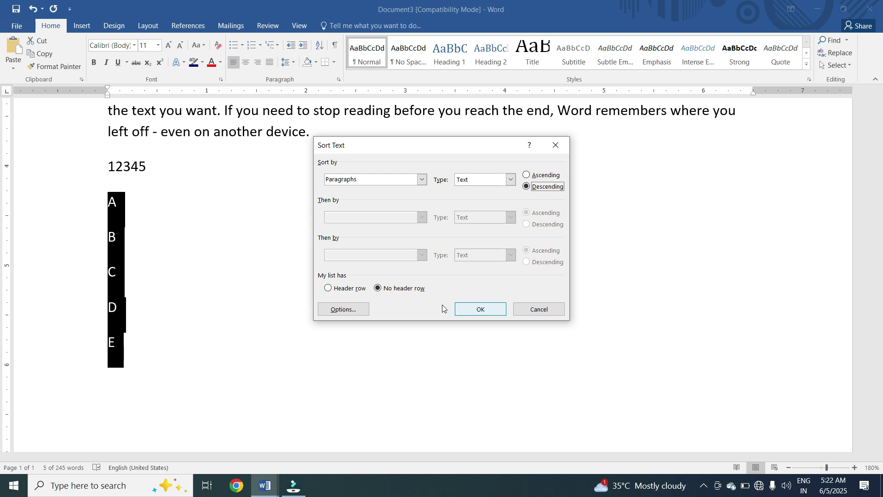
click(486, 316)
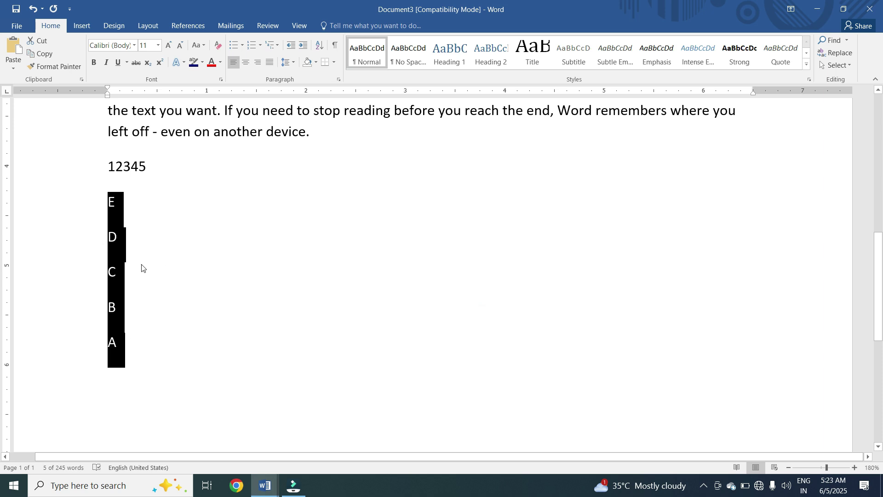
triple_click(158, 170)
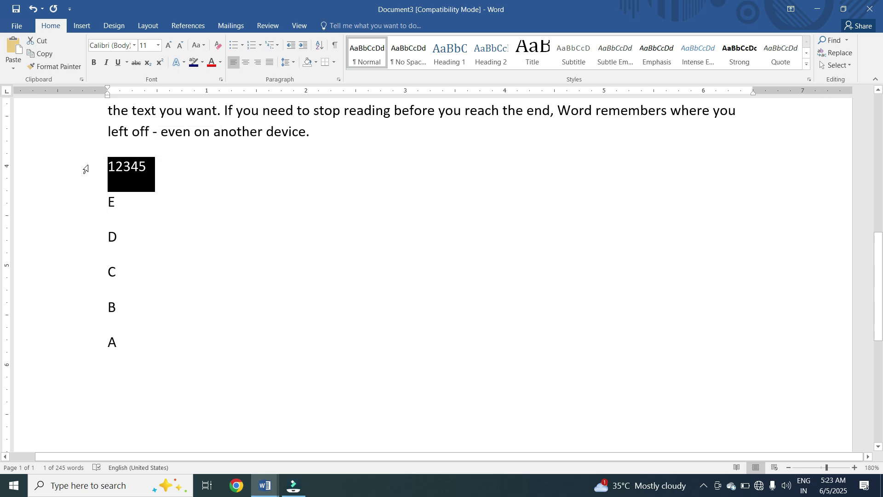
key(Delete)
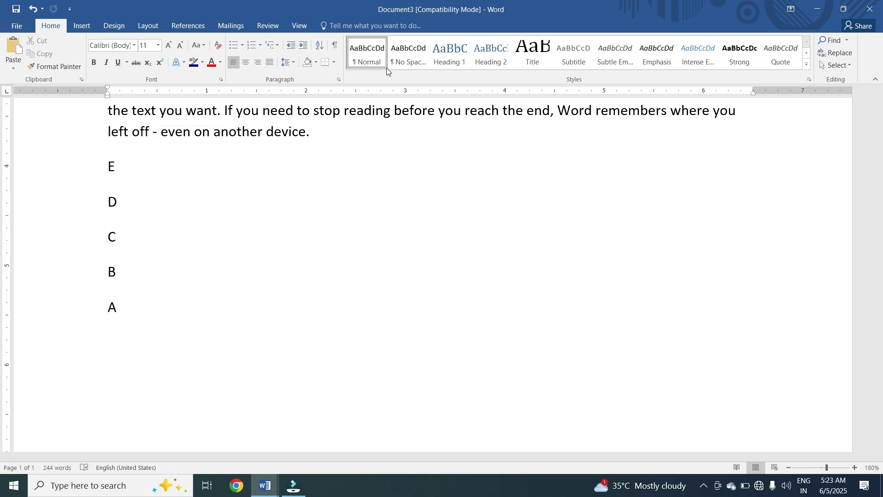
Step: Preview the No Spacing style on the first paragraph and styles such as Subtitle and Title on the first two paragraphs without applying any
scroll(353, 155, up, 5)
scroll(405, 247, up, 3)
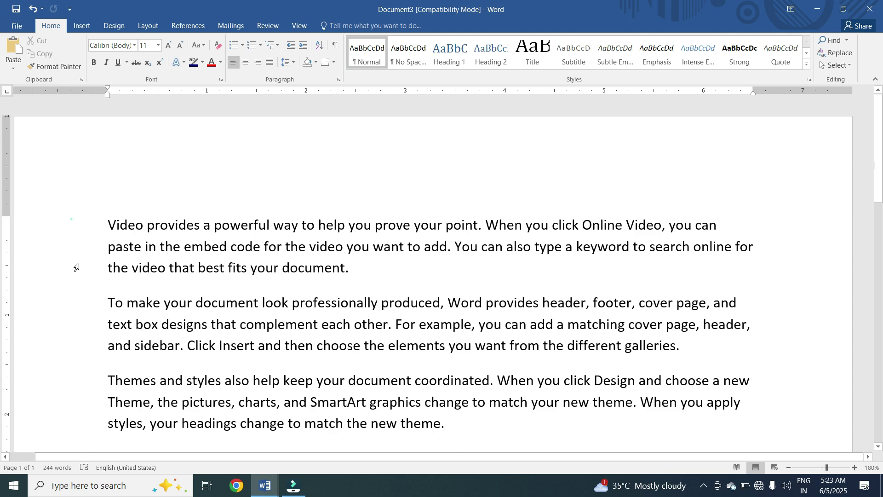
double_click(71, 219)
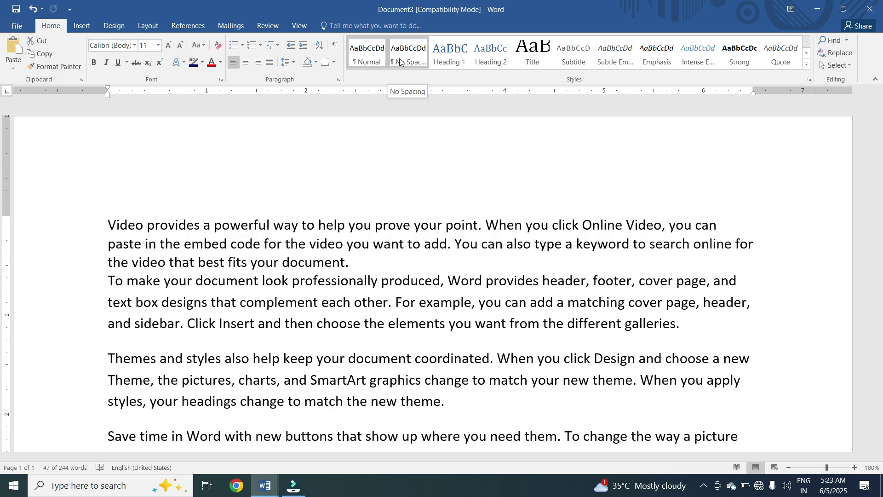
click(202, 325)
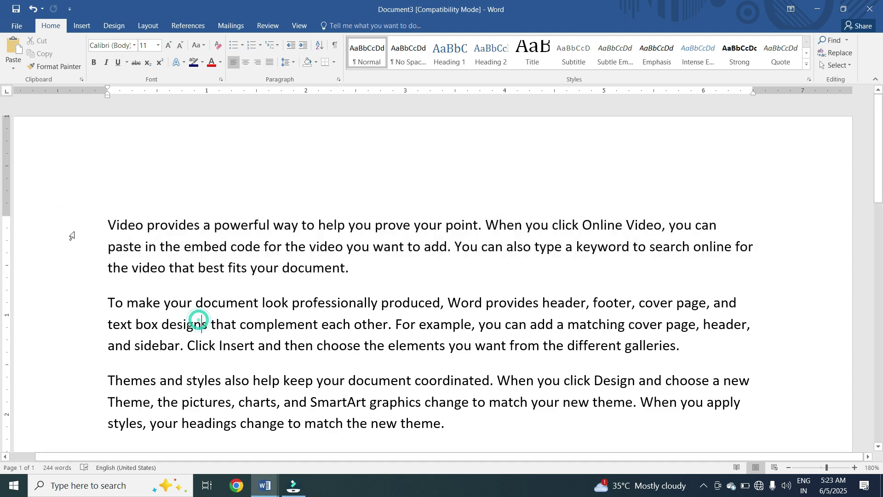
drag(74, 231, 74, 349)
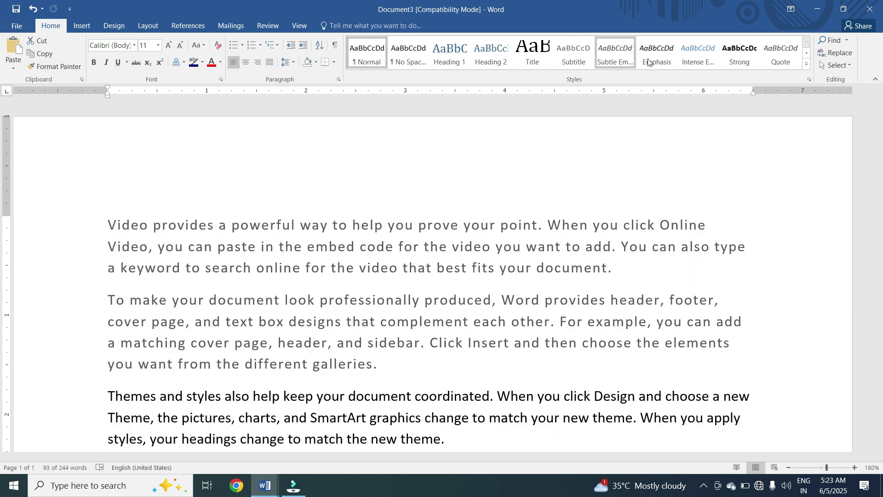
click(806, 64)
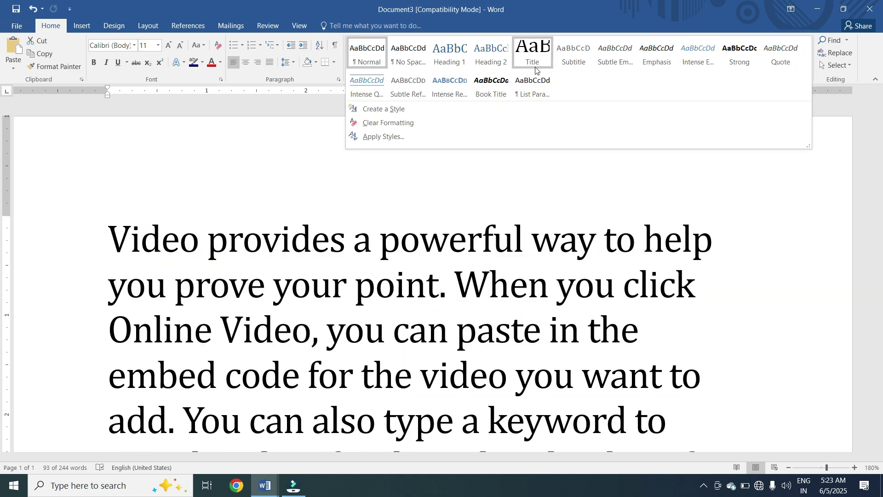
click(464, 223)
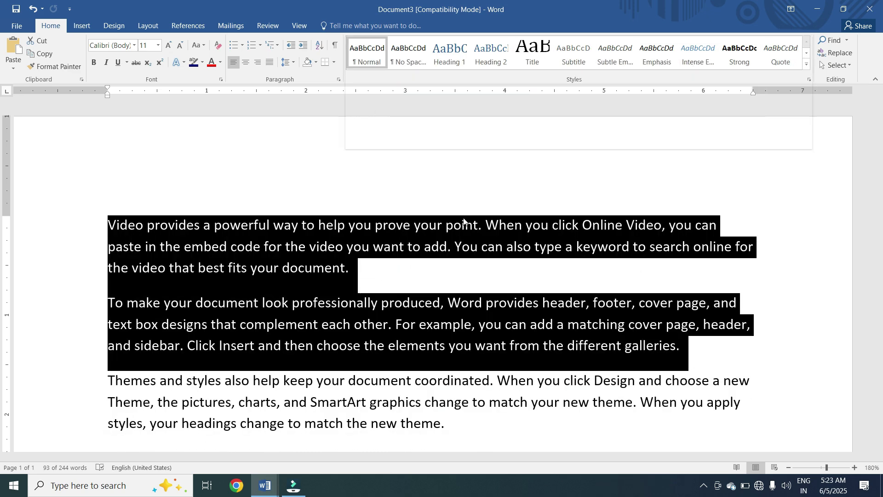
Step: Preview the Heading 1 style on the opening words "Video provides a powerful" without applying it
click(112, 232)
shift+click(272, 225)
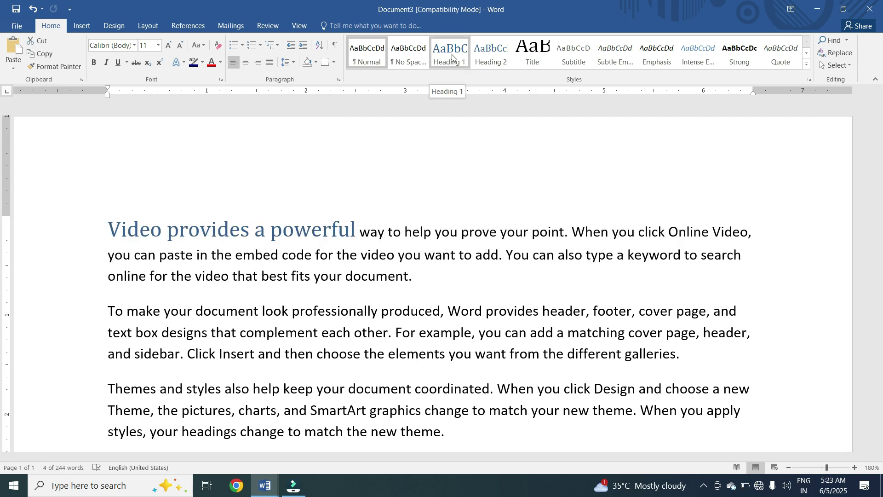
click(486, 225)
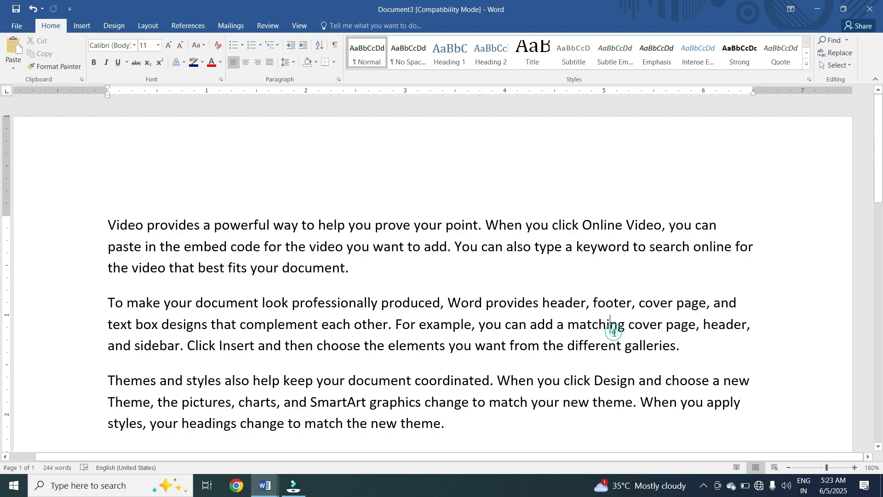
Step: Search the document for the word "KEYWORD"
scroll(614, 335, down, 5)
scroll(613, 335, up, 5)
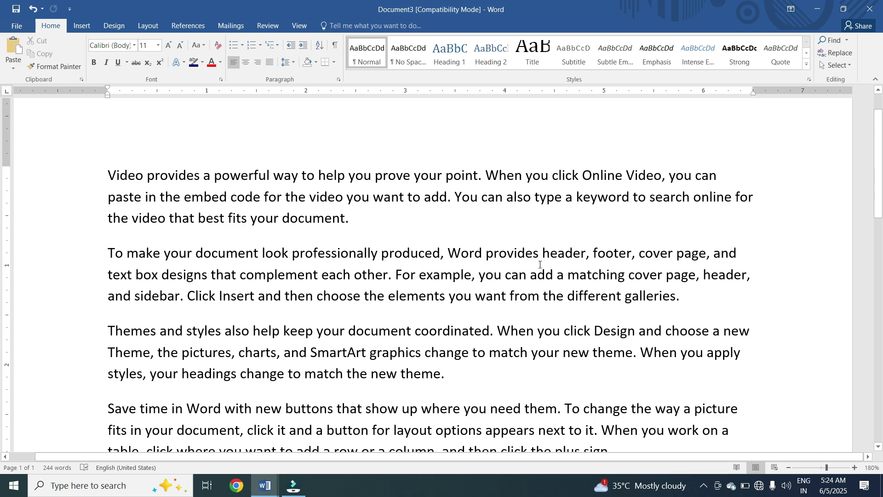
click(833, 40)
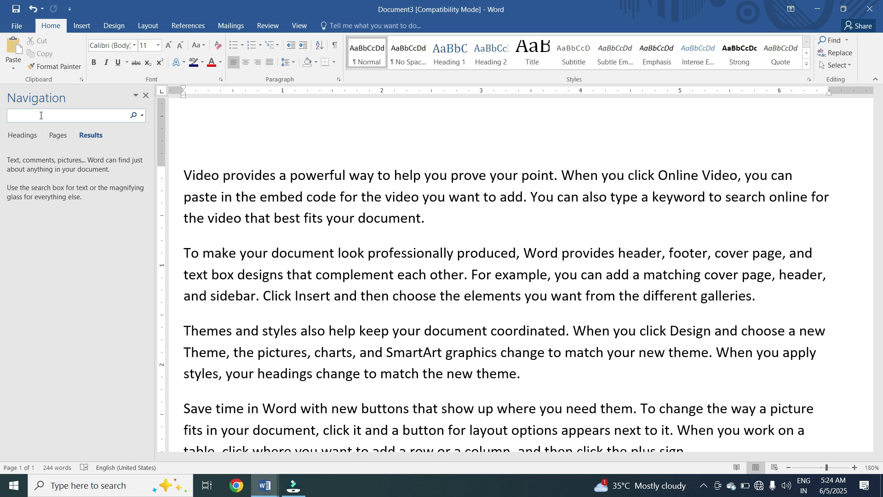
text(KEYWORD)
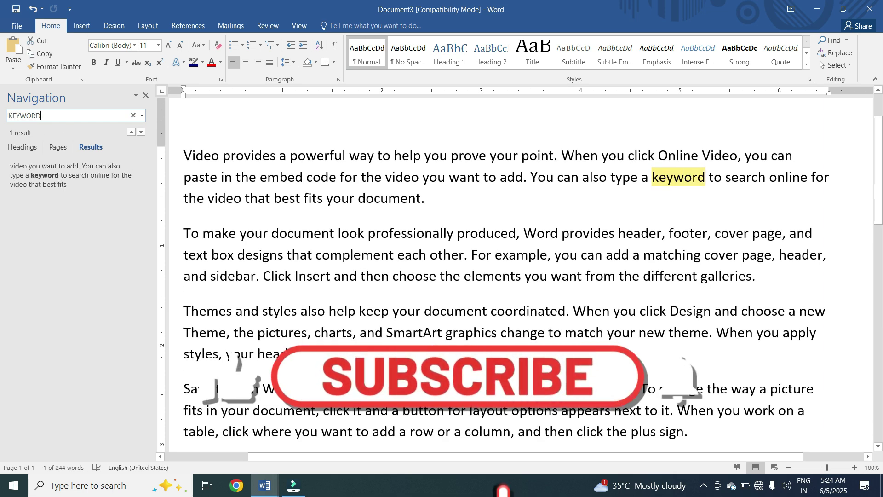
Step: Replace the previous search term with "COORDINAT" to find it in the document, clear the search and close the Navigation pane
double_click(48, 115)
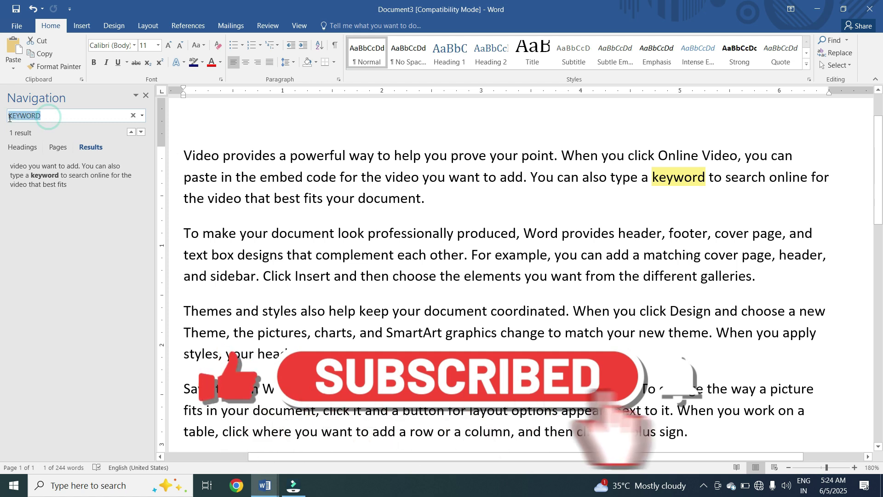
key(BackSpace)
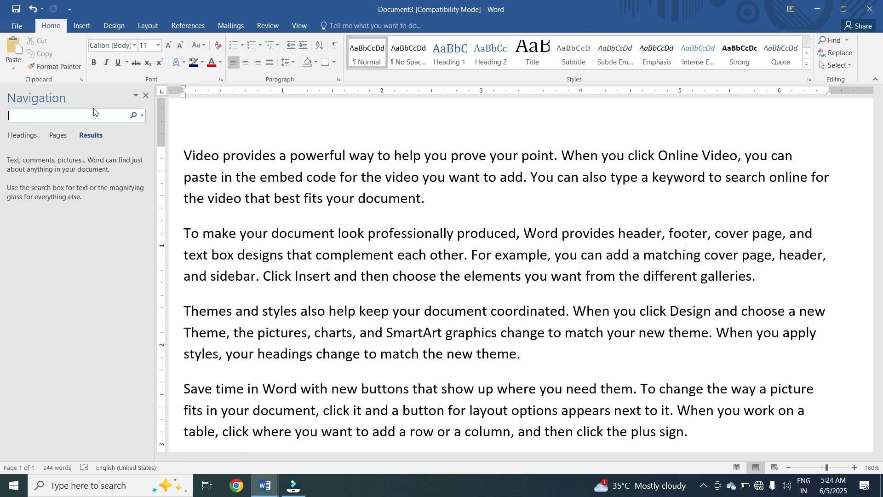
click(77, 116)
text(COORDI)
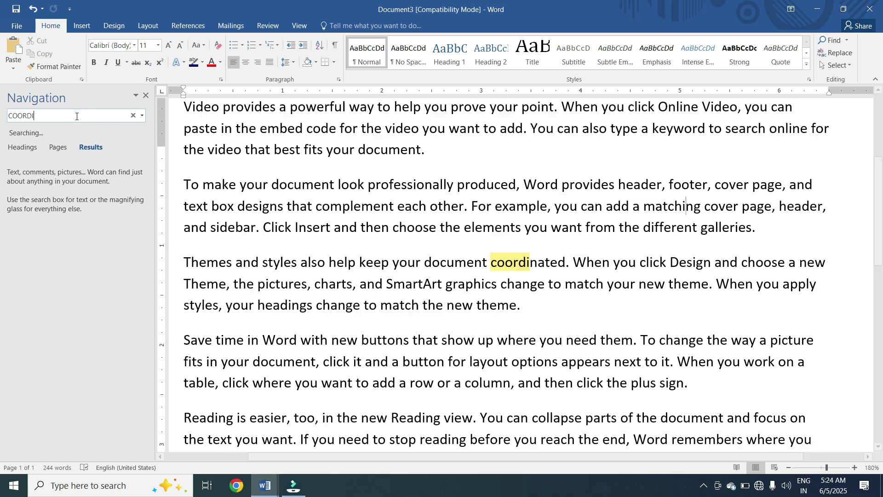
text(NAT)
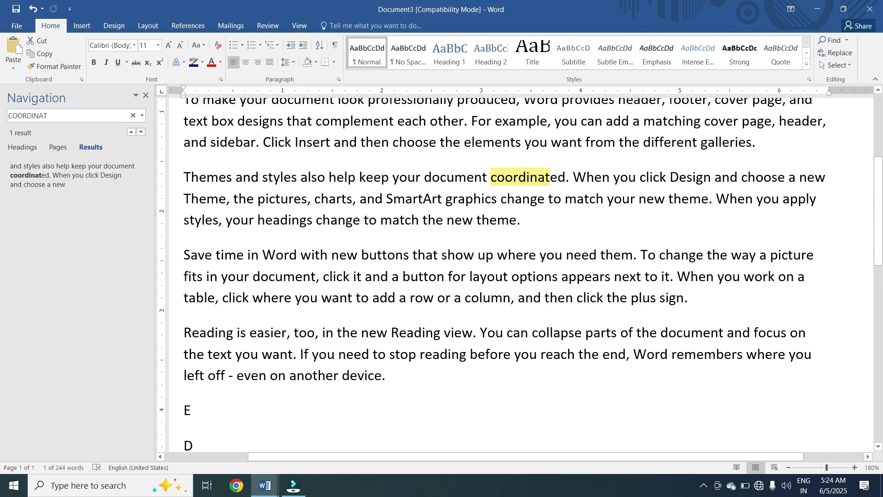
double_click(62, 117)
click(135, 115)
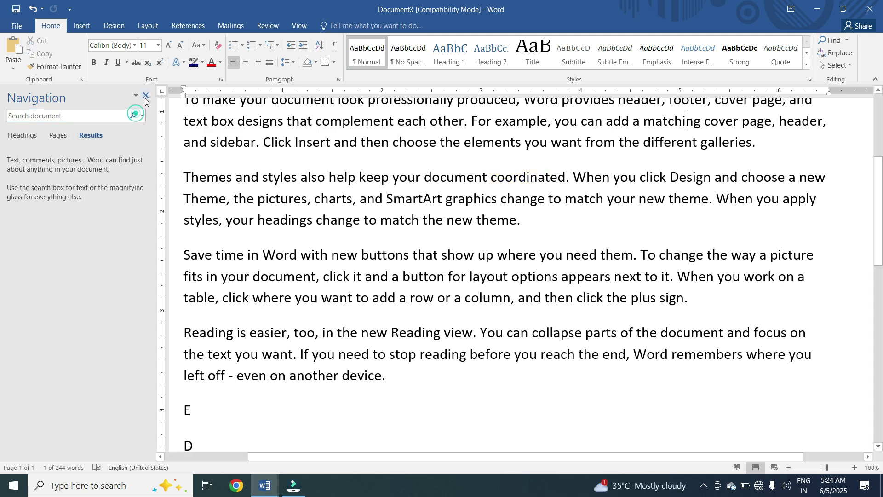
click(146, 96)
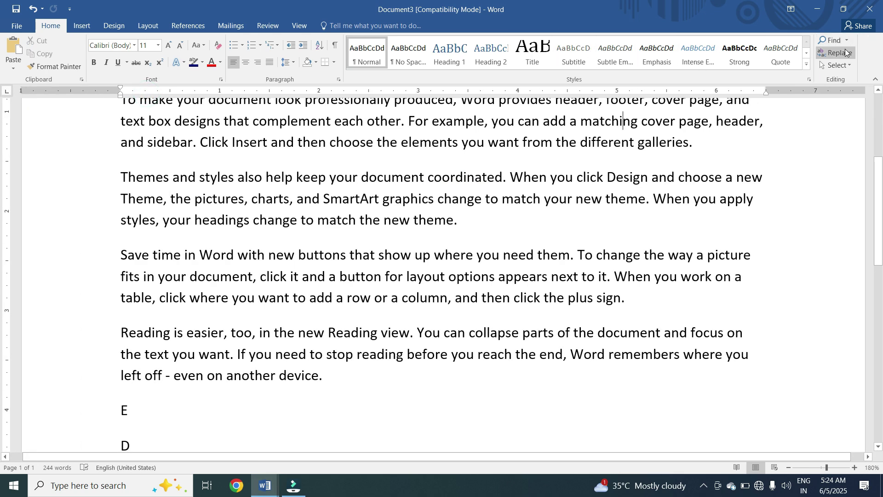
Step: Set up Find and Replace to replace DOCUMENT with PAGES and find the next occurrence
click(847, 52)
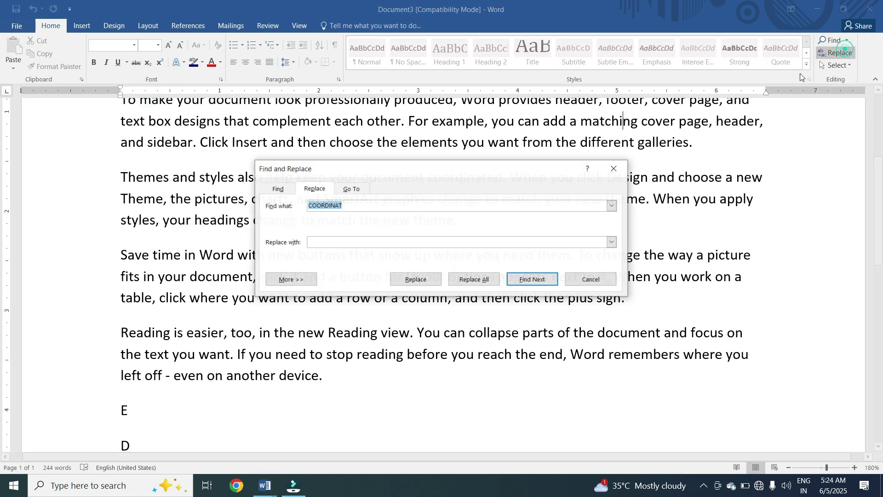
drag(394, 170, 274, 160)
double_click(445, 195)
key(BackSpace)
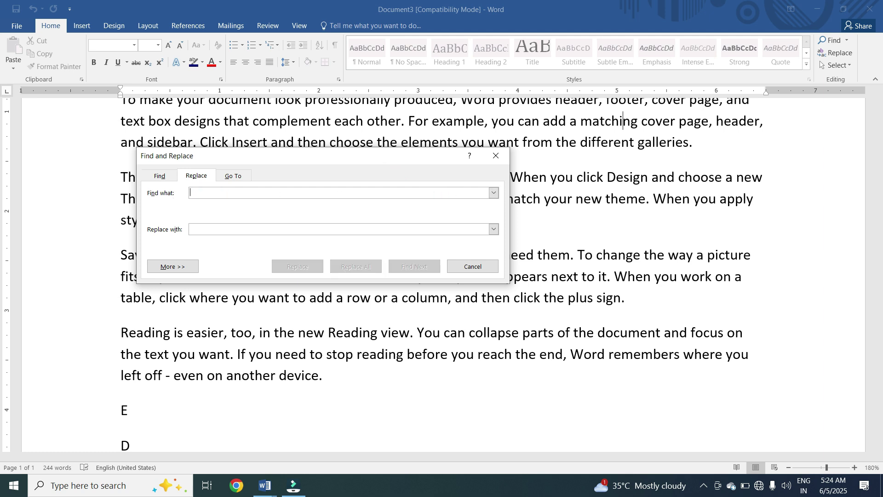
text(DOCUM)
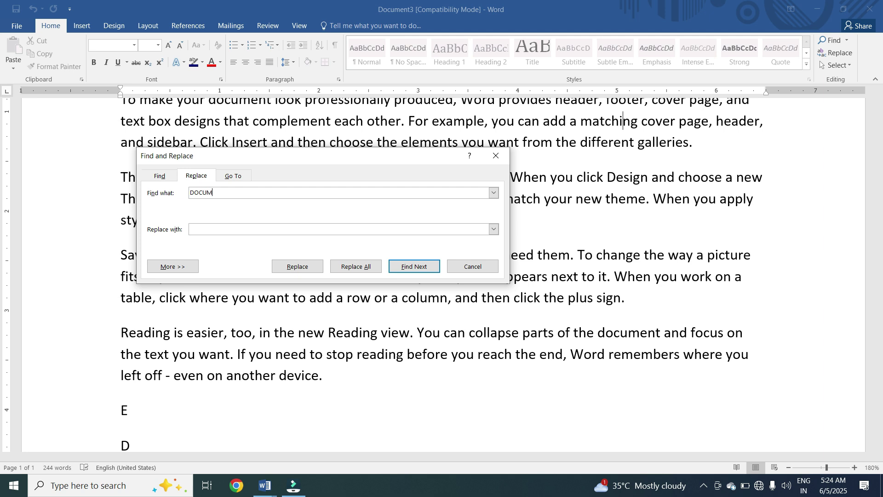
text(ENT)
click(246, 229)
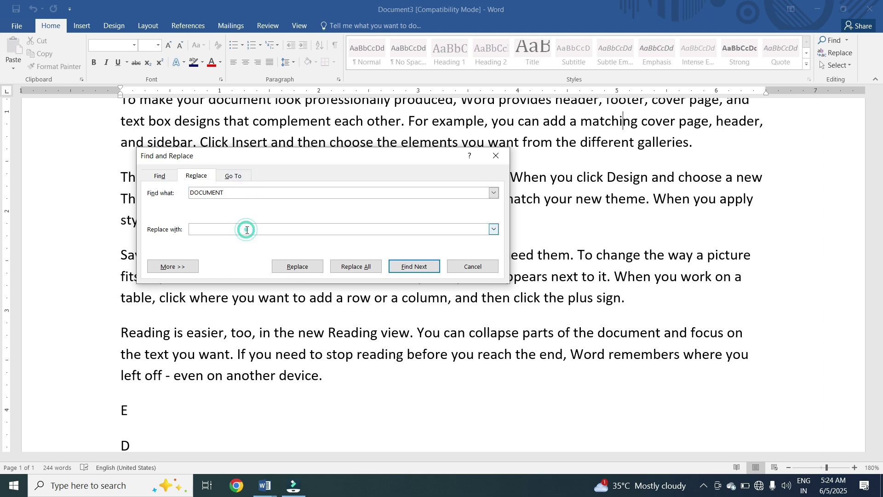
double_click(223, 192)
click(208, 230)
text(PAGE)
click(414, 266)
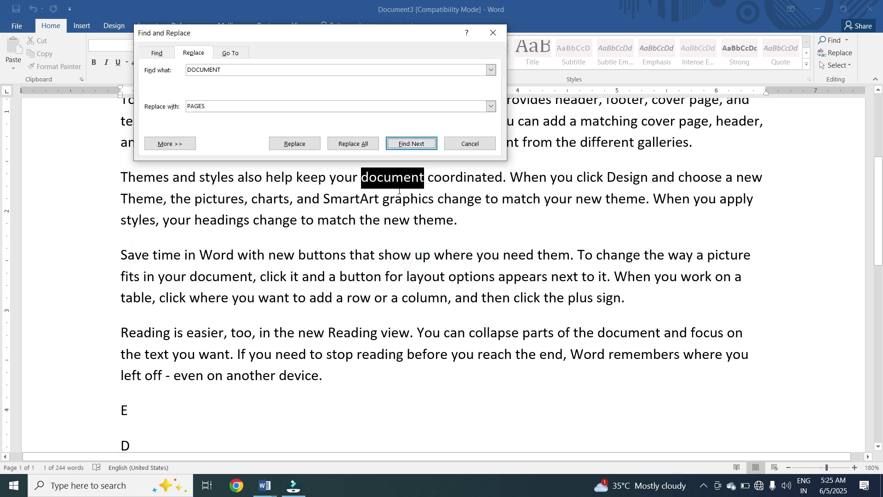
Step: Replace "document" with PAGES one occurrence at a time in the "Themes and styles" and "Save time in Word" paragraphs
drag(404, 34, 435, 286)
click(373, 386)
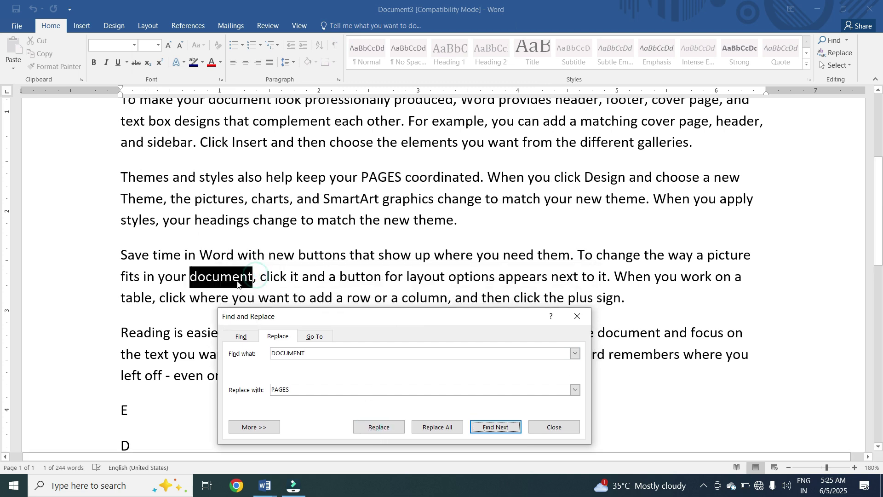
click(380, 427)
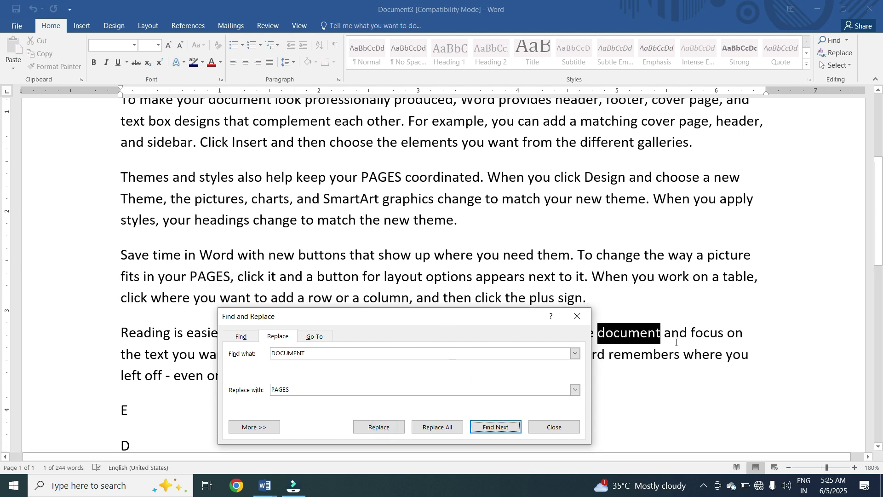
Step: Replace all remaining occurrences of DOCUMENT with PAGES and close Find and Replace
click(443, 427)
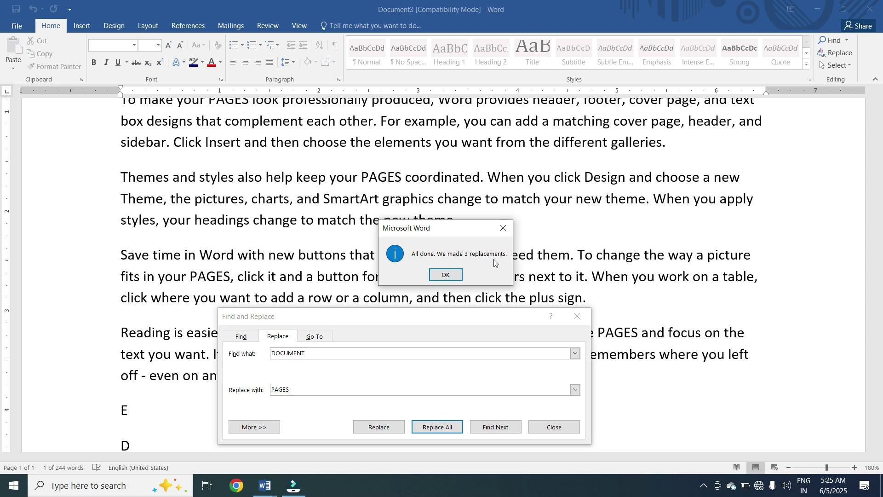
click(440, 276)
click(571, 322)
scroll(571, 317, up, 6)
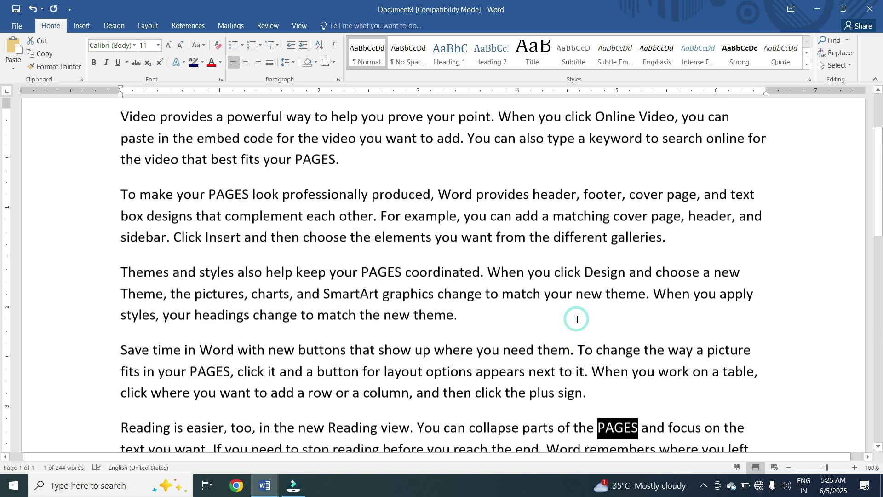
click(565, 215)
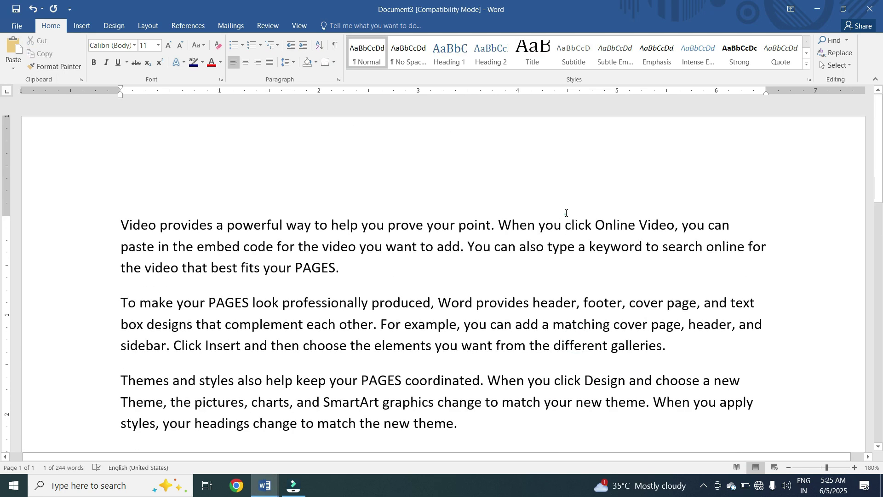
Step: Select all the text in the document, look through the selection and clear it
click(839, 64)
click(838, 88)
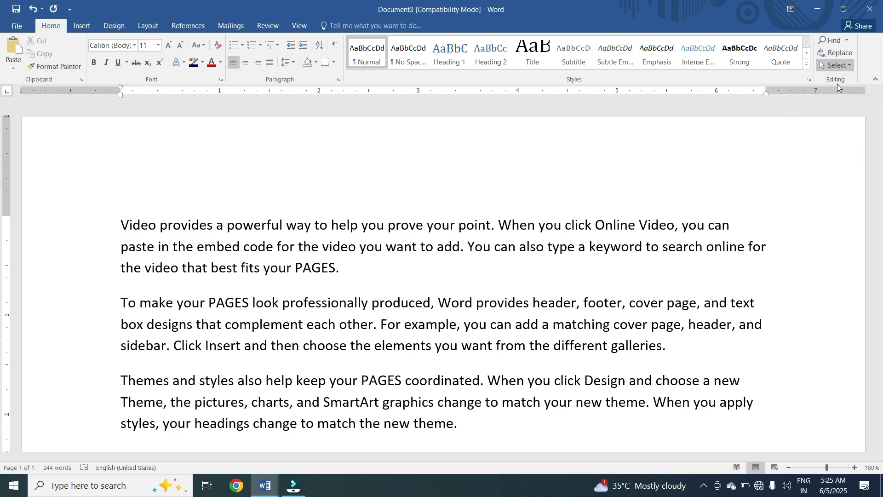
key(ctrl+a)
scroll(490, 255, down, 5)
scroll(489, 260, up, 5)
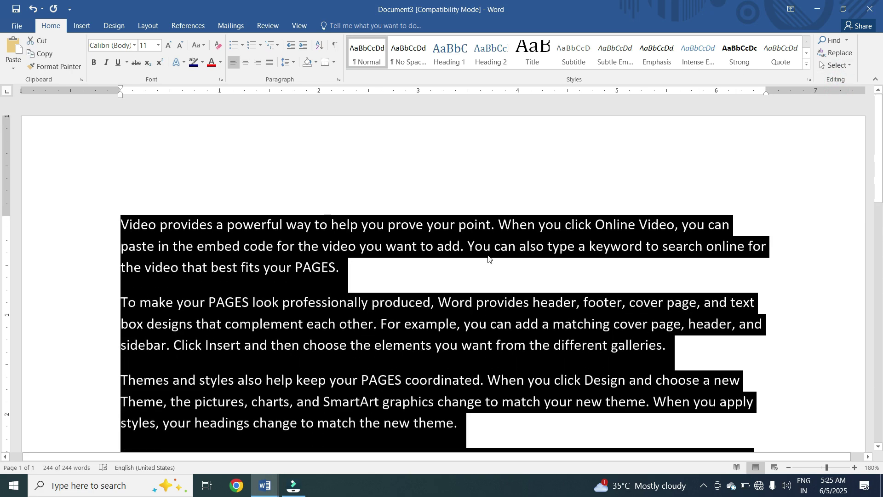
scroll(488, 258, down, 5)
click(488, 257)
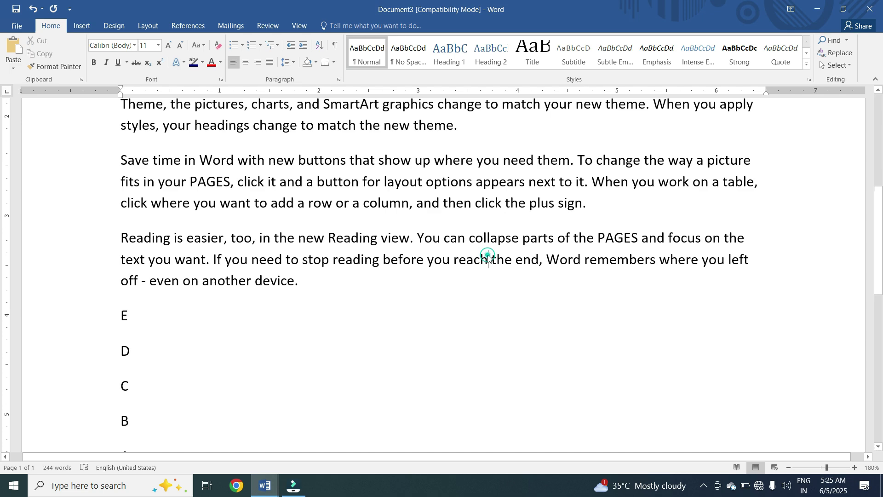
scroll(489, 258, up, 3)
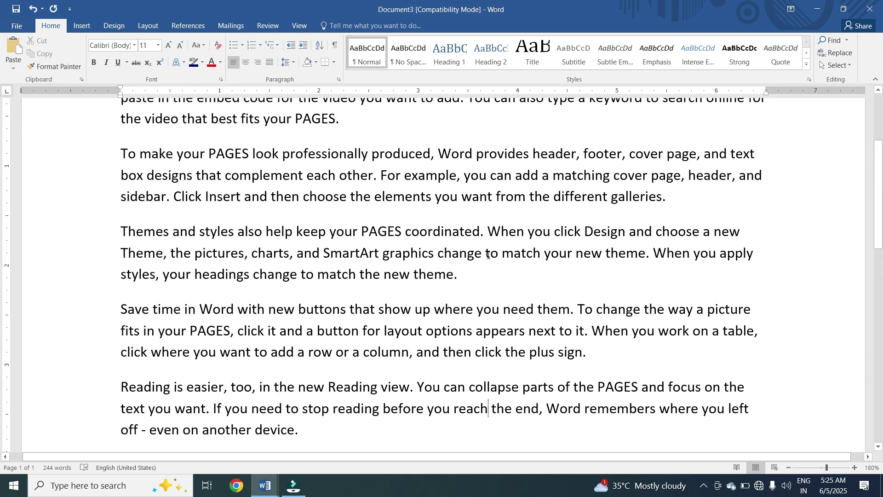